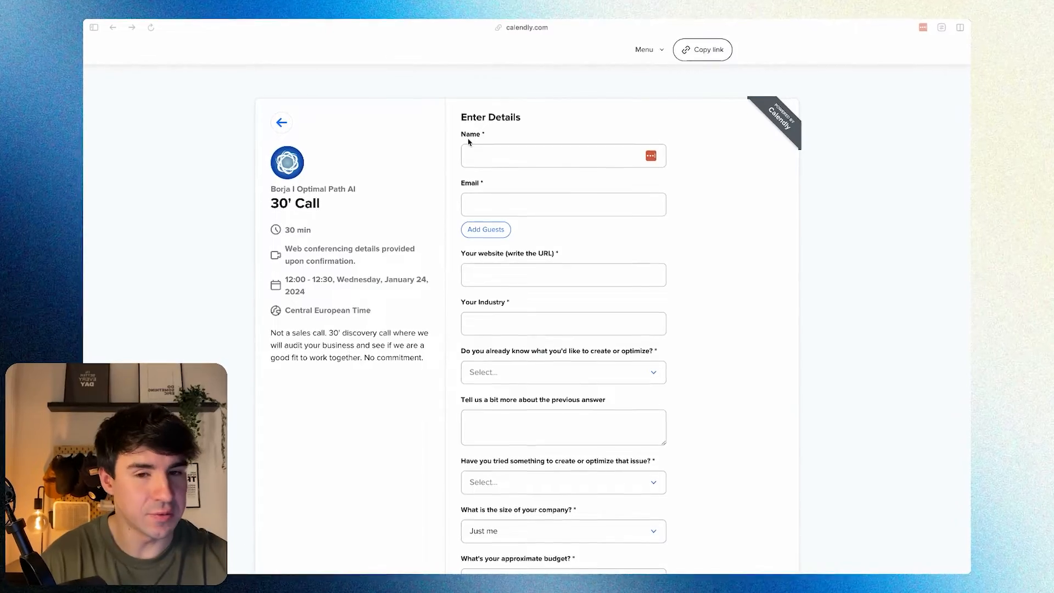
pyautogui.scroll(-2, 468, 141)
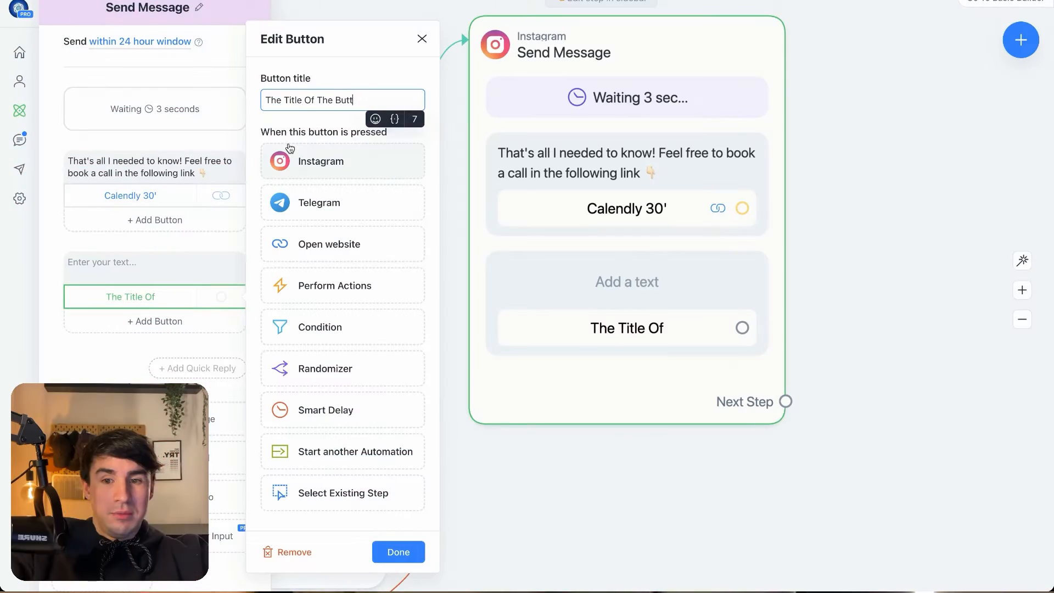
# Title the new message button "The Title Of The Button", make it open a website, and enter "calendly" in its URL.
pyautogui.write('on')
pyautogui.click(323, 242)
pyautogui.click(331, 344)
pyautogui.write('c')
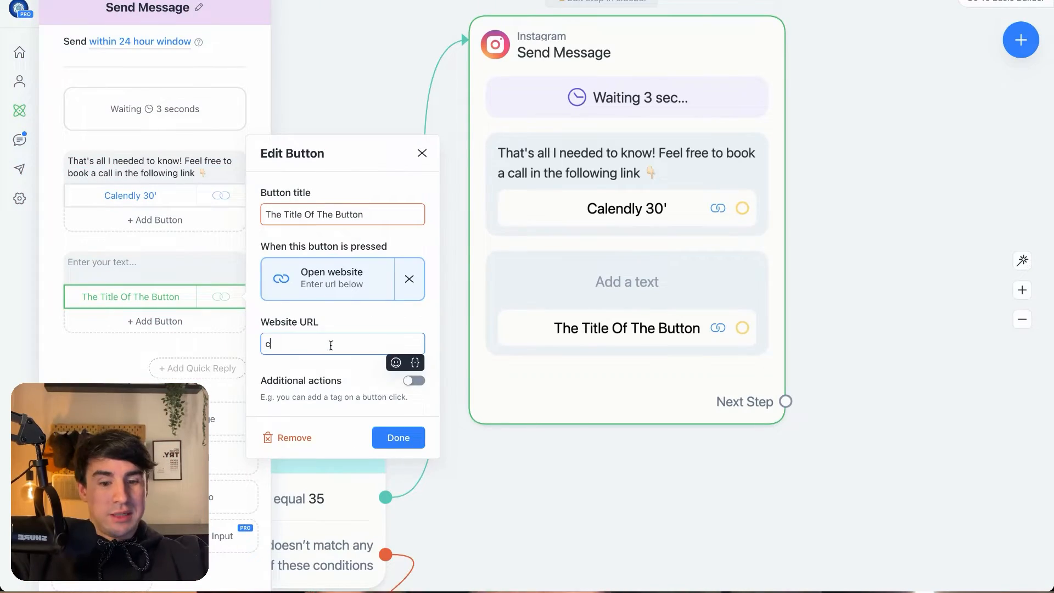
pyautogui.write('alendly')
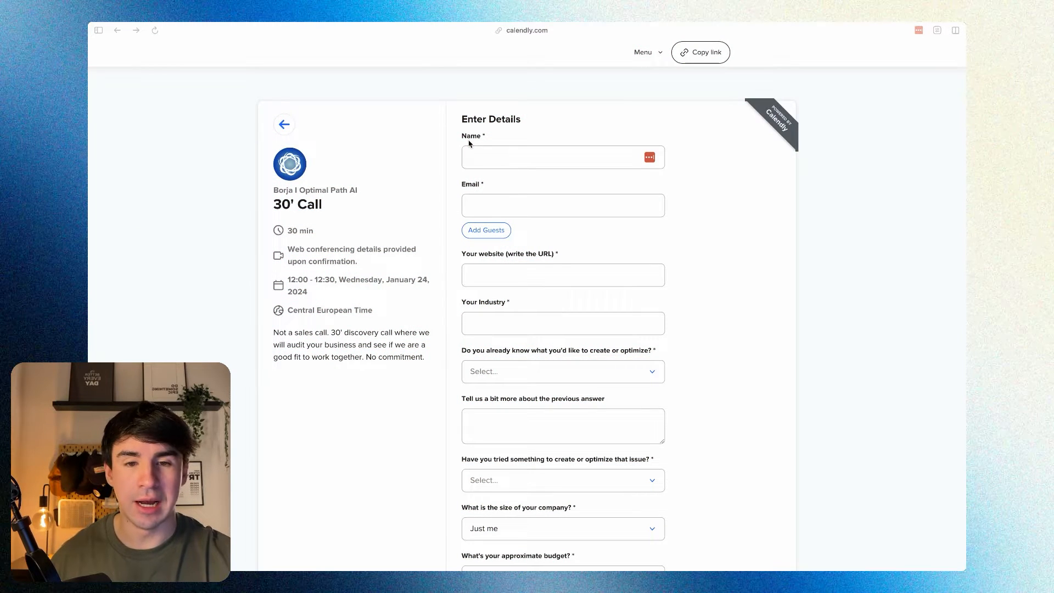
# Review the 30' Call booking form's questions and the answer options for already knowing what to create or optimize.
pyautogui.scroll(-2, 469, 144)
pyautogui.scroll(1, 471, 126)
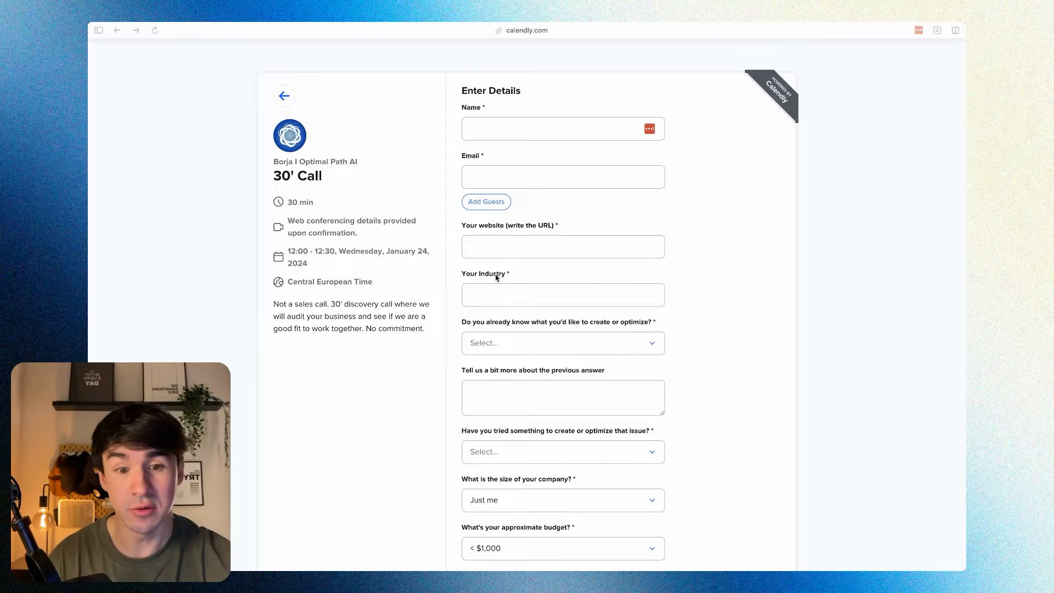
pyautogui.scroll(-1, 490, 276)
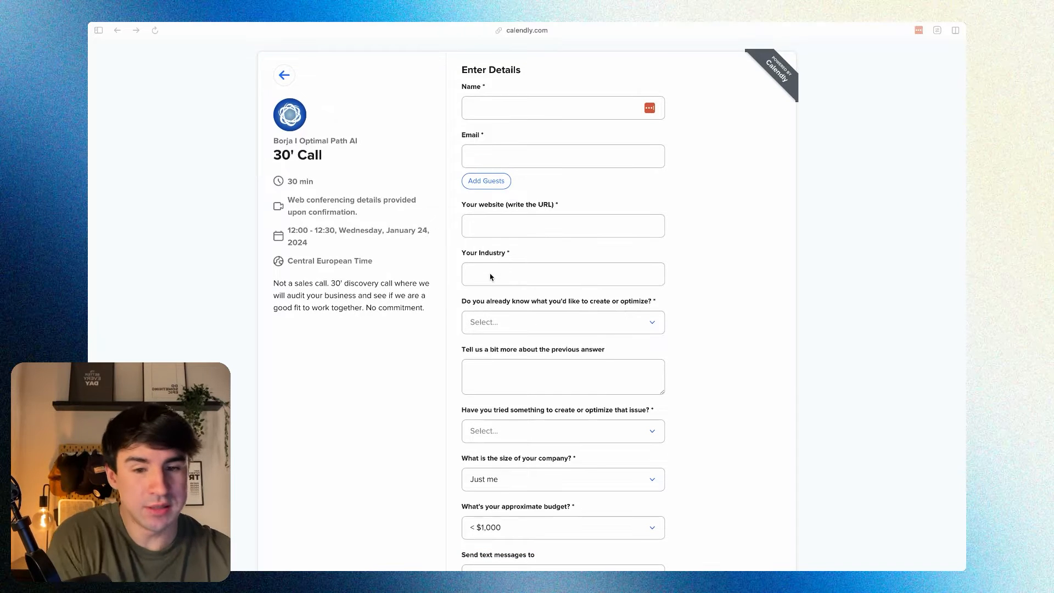
pyautogui.scroll(-3, 488, 280)
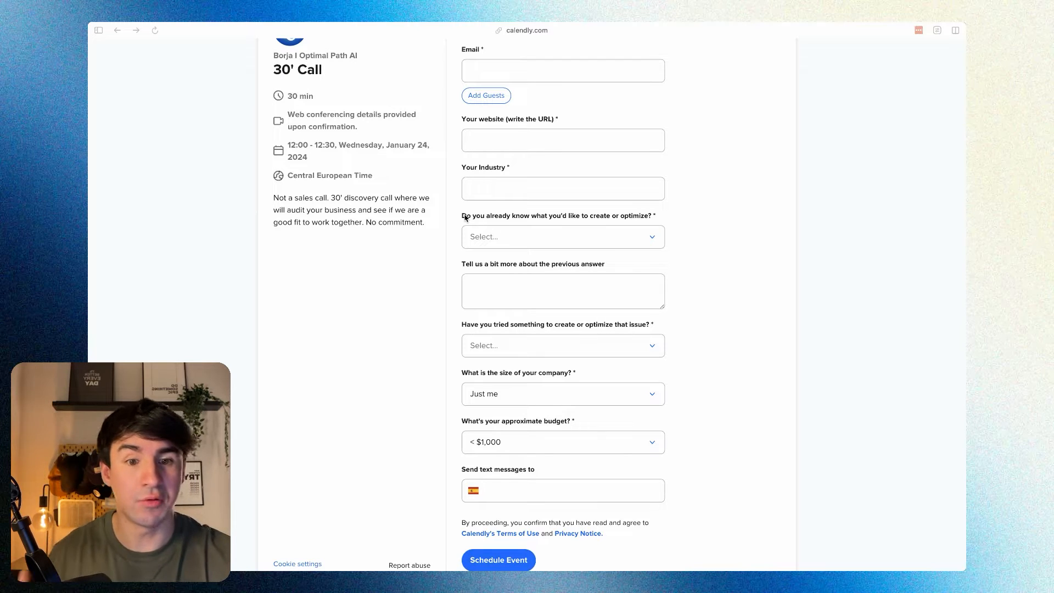
pyautogui.click(497, 237)
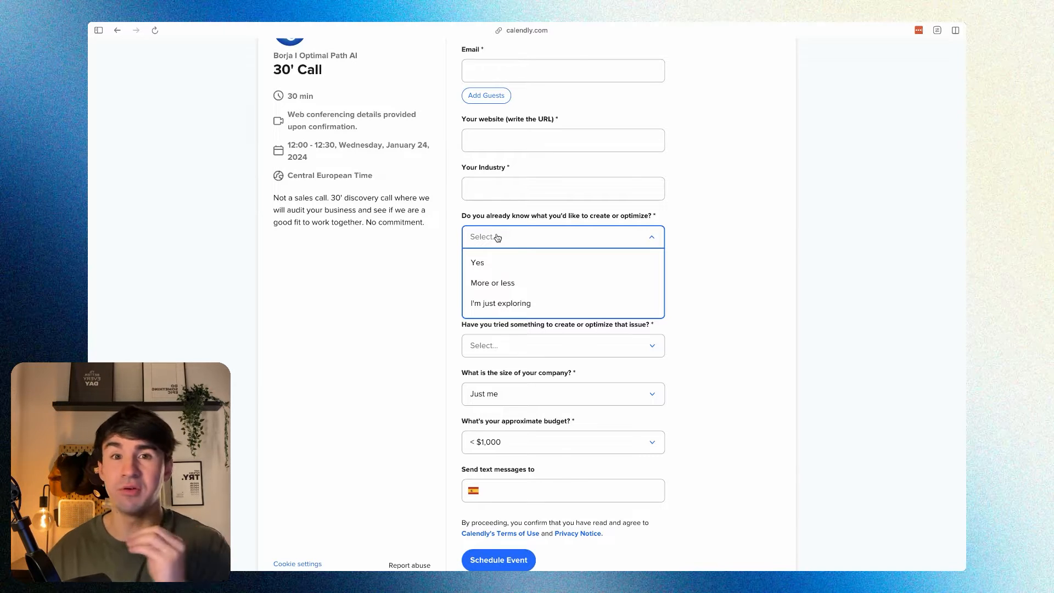
pyautogui.click(497, 237)
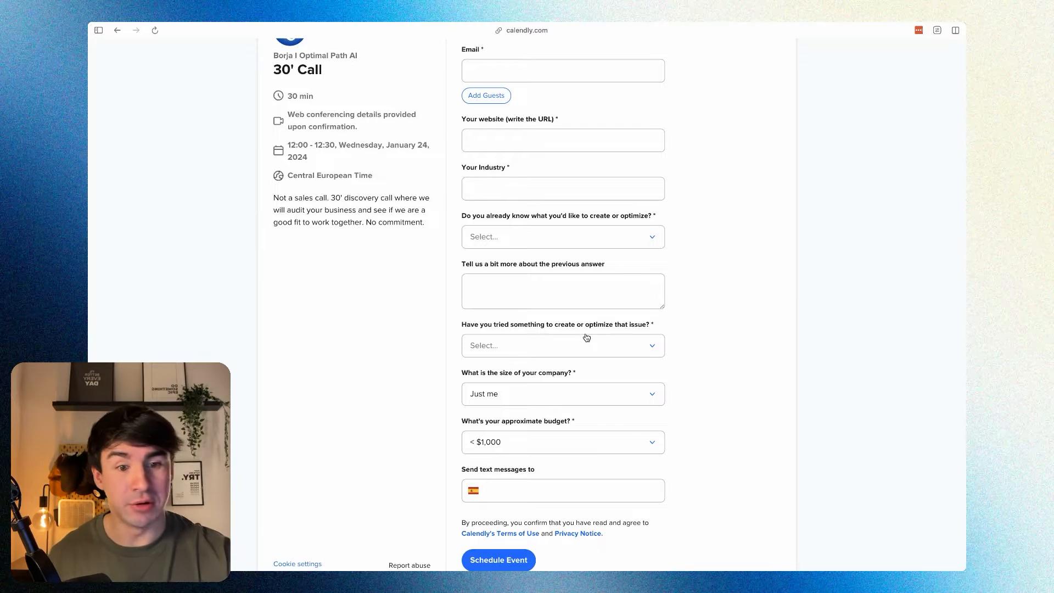
# Examine the booking form's answer options for solutions already tried, company size and approximate budget.
pyautogui.click(586, 345)
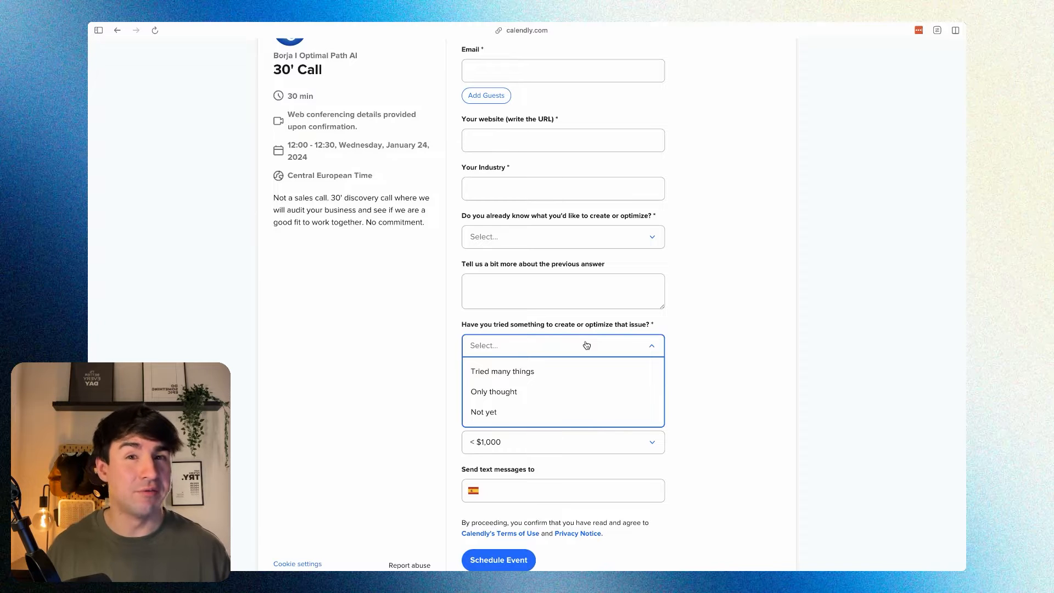
pyautogui.scroll(-1, 586, 344)
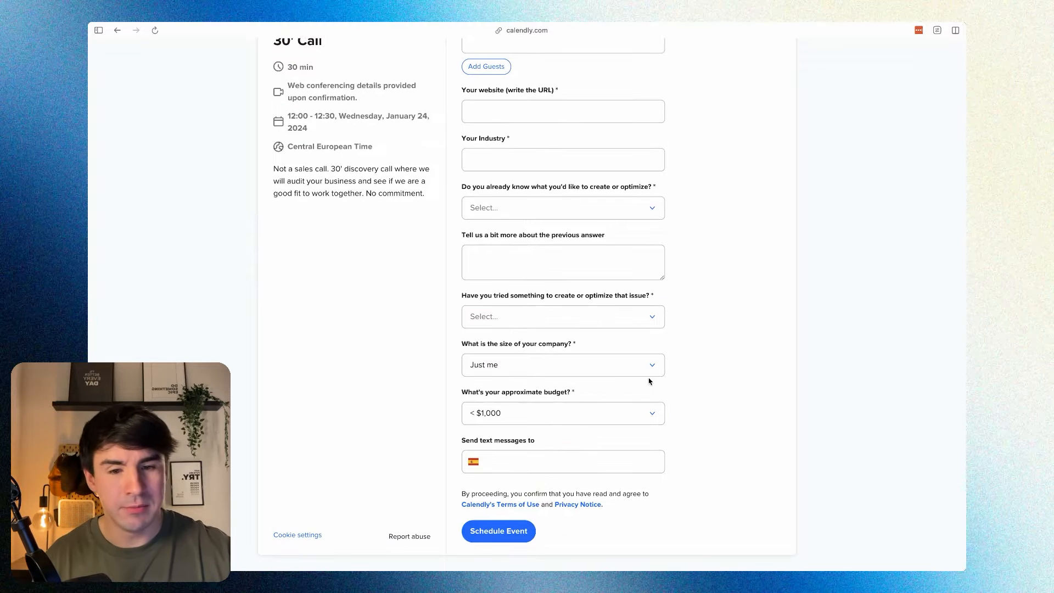
pyautogui.click(550, 372)
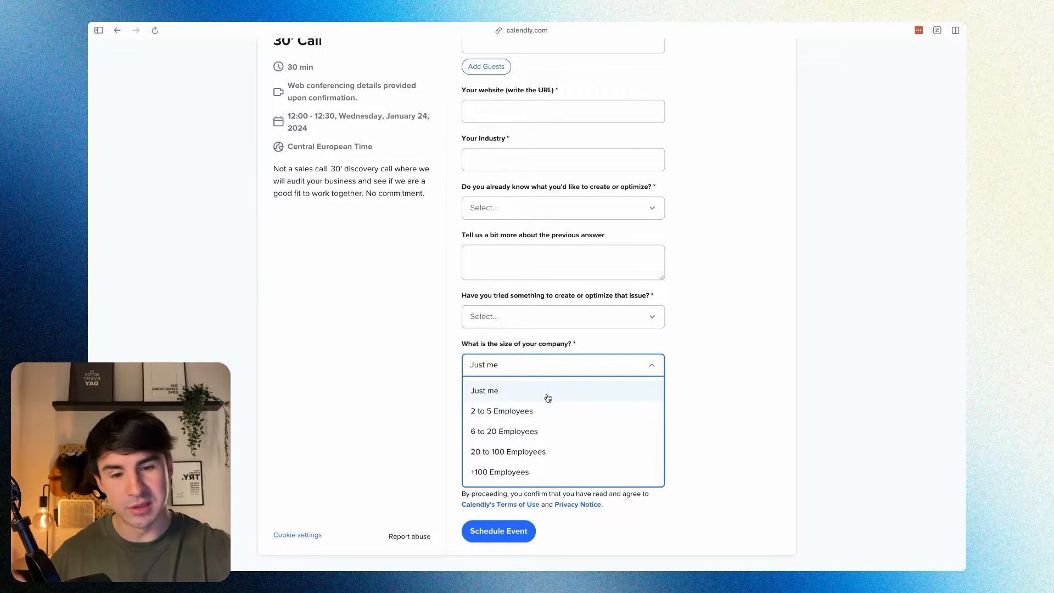
pyautogui.click(690, 442)
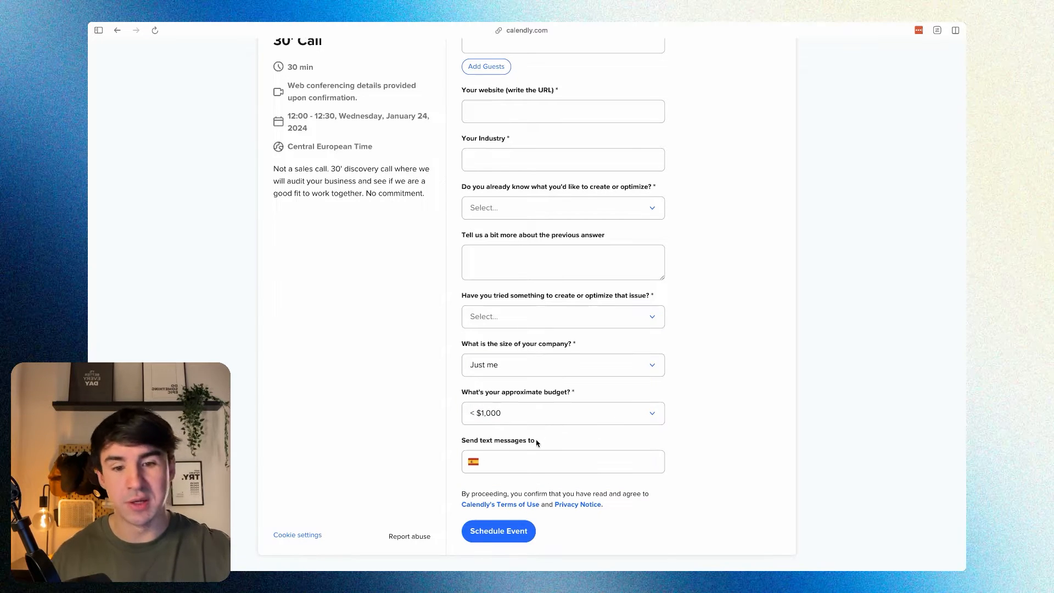
pyautogui.click(532, 421)
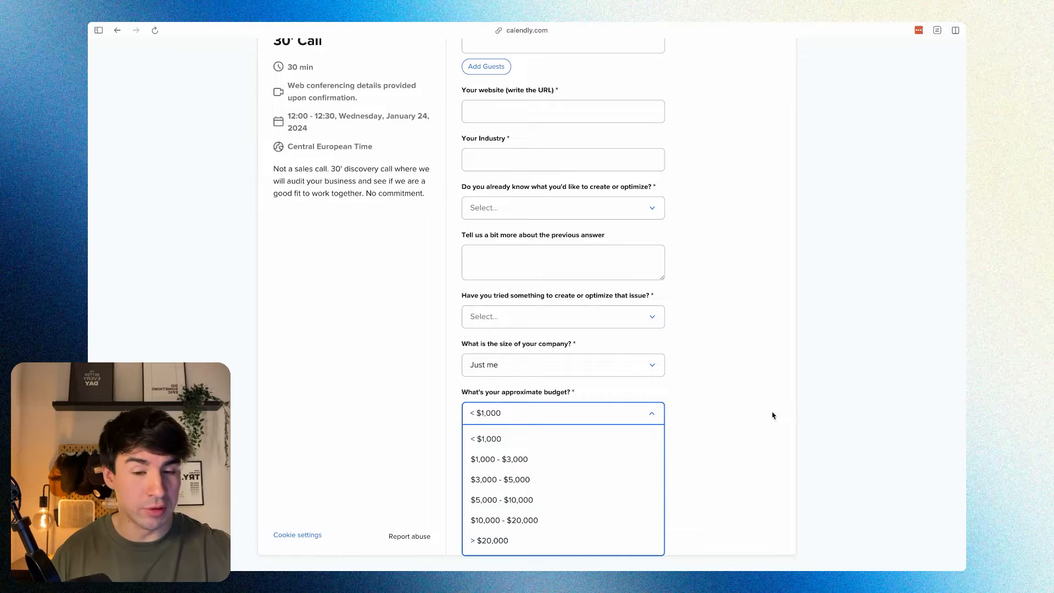
pyautogui.click(791, 410)
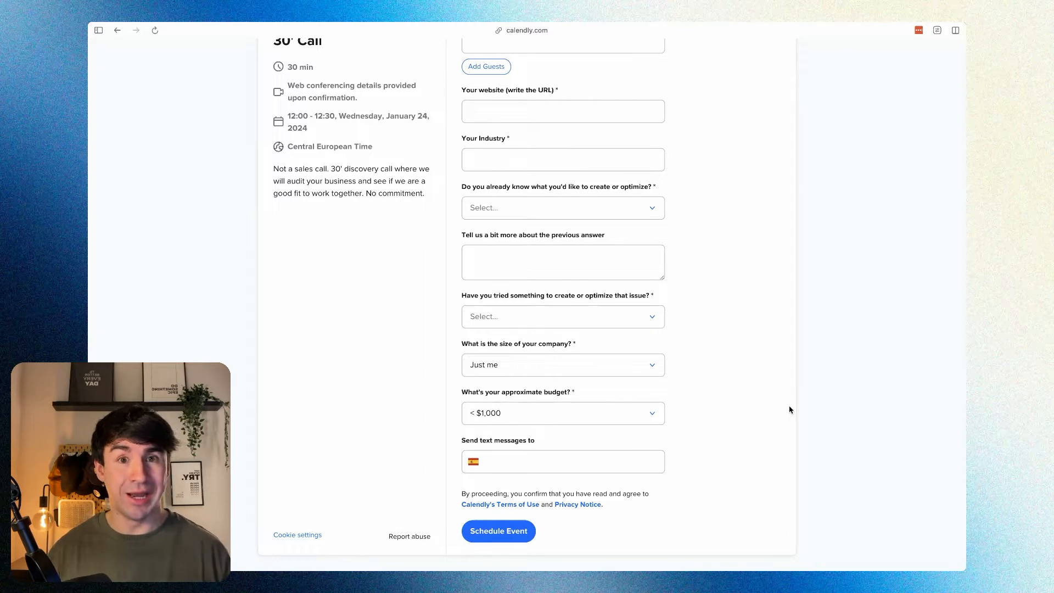
# Switch to the Calendly Qualify Leads scenario in Make and read the point-scoring prompt in the first OpenAI module.
pyautogui.moveTo(90, 219)
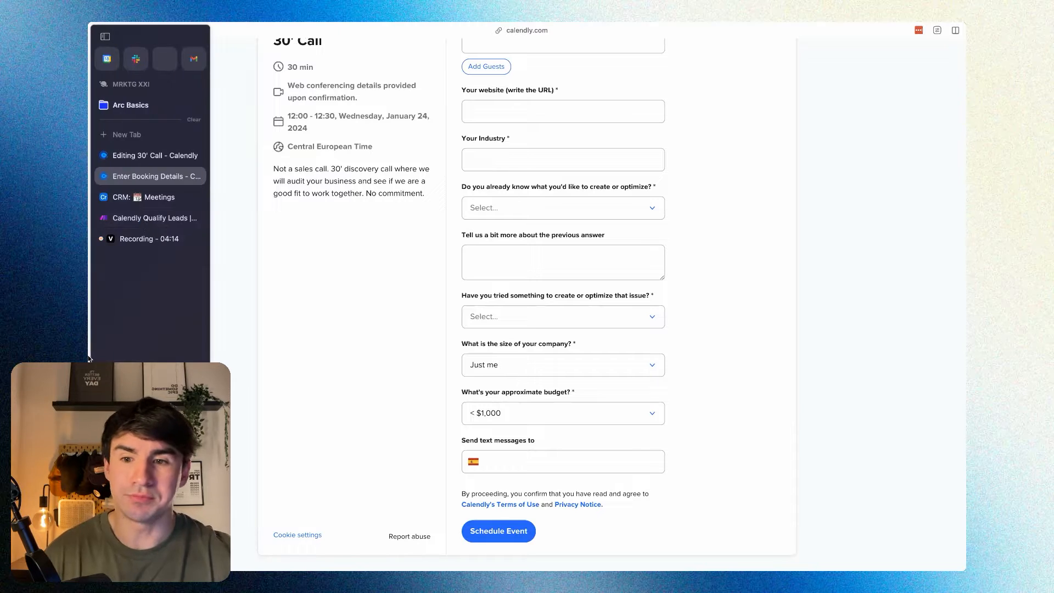
pyautogui.click(143, 218)
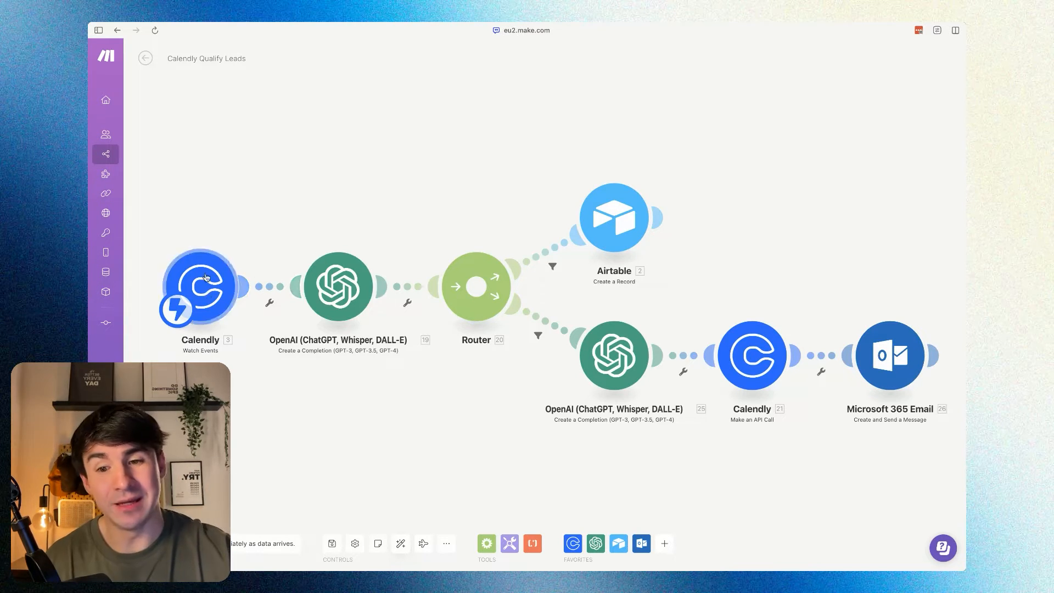
pyautogui.click(335, 294)
pyautogui.scroll(-8, 500, 363)
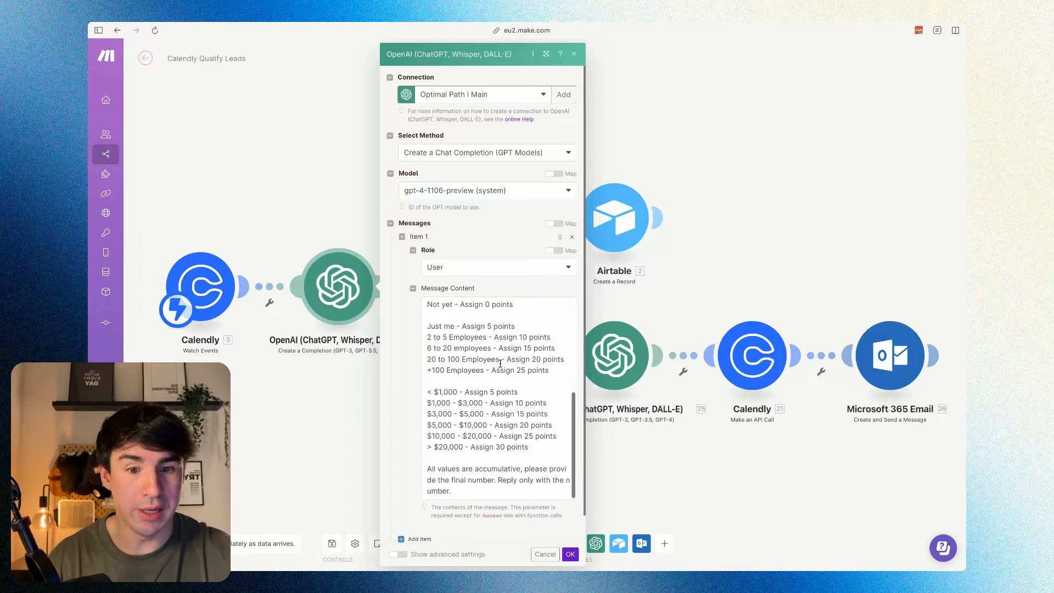
pyautogui.scroll(6, 500, 364)
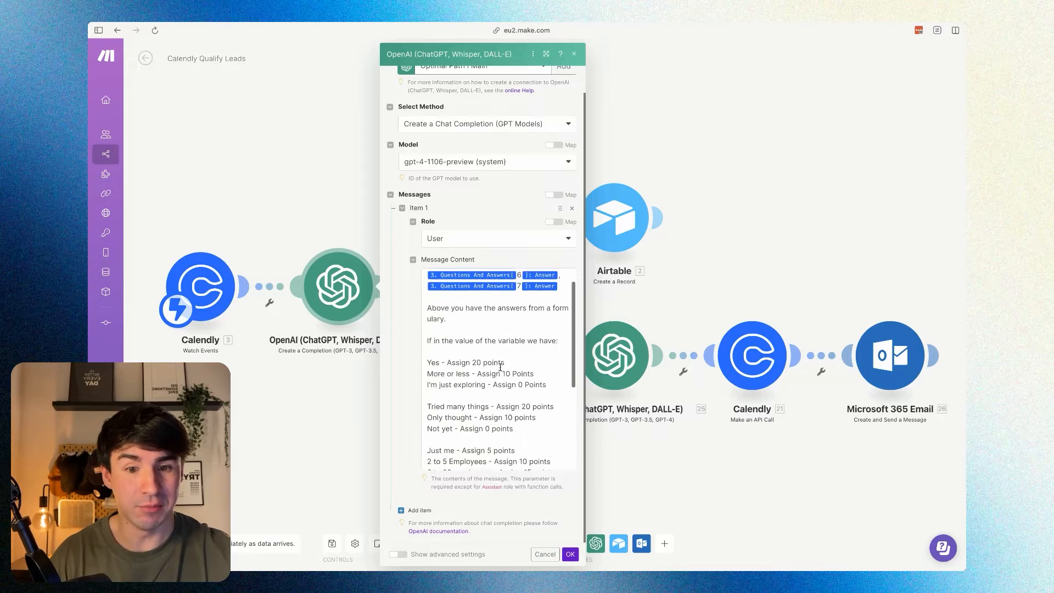
pyautogui.scroll(-4, 500, 364)
pyautogui.click(574, 53)
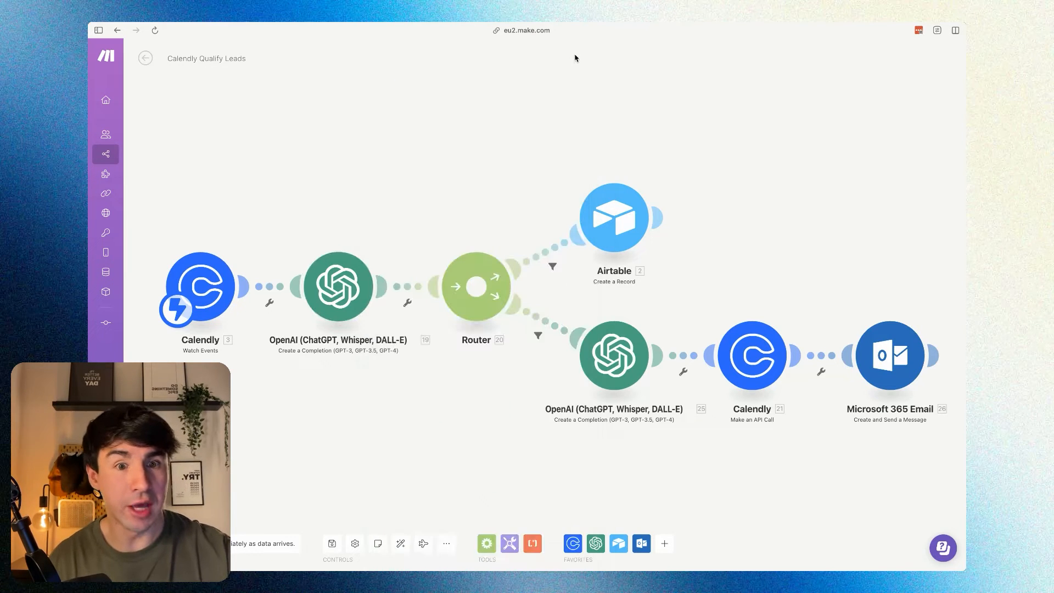
# Check the filter conditions on both router routes, toward Airtable and toward the second OpenAI module.
pyautogui.click(552, 266)
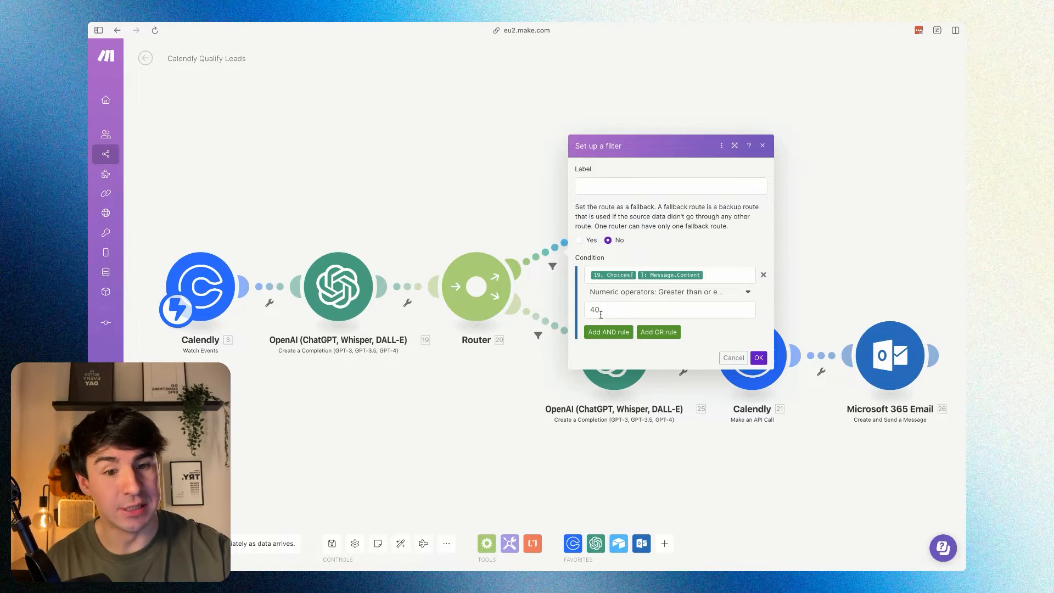
pyautogui.click(538, 335)
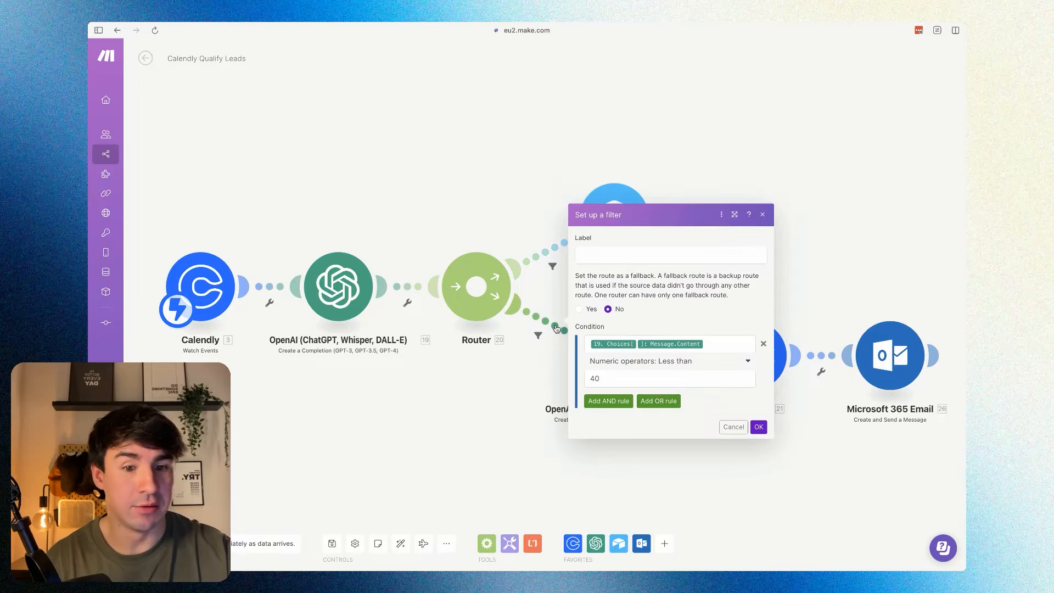
pyautogui.click(836, 215)
# Inspect the second OpenAI module's prompt, the Calendly API call settings and the Microsoft 365 Email module.
pyautogui.click(613, 355)
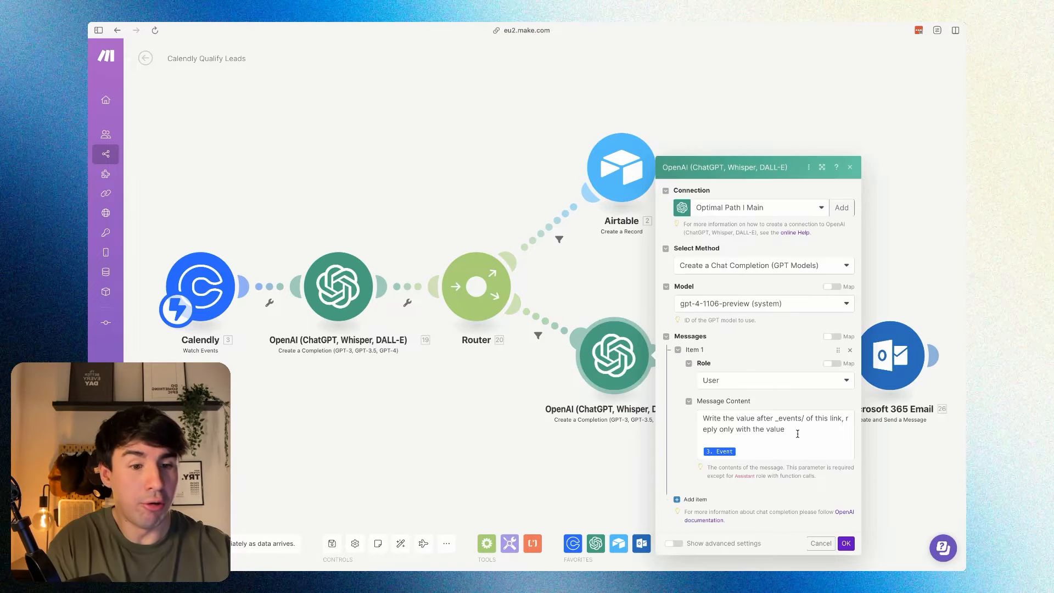
pyautogui.click(942, 164)
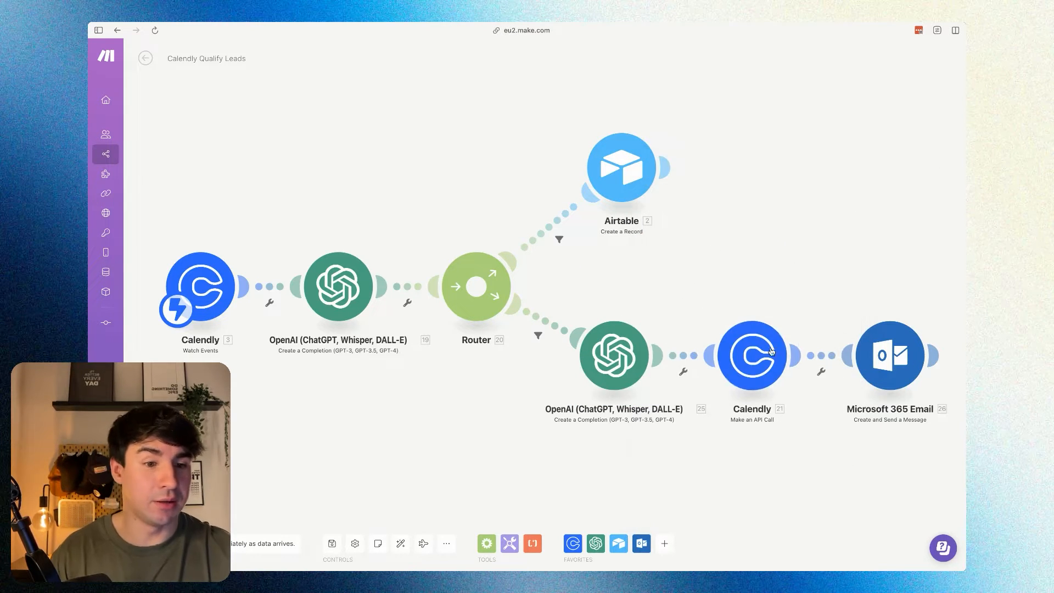
pyautogui.click(752, 352)
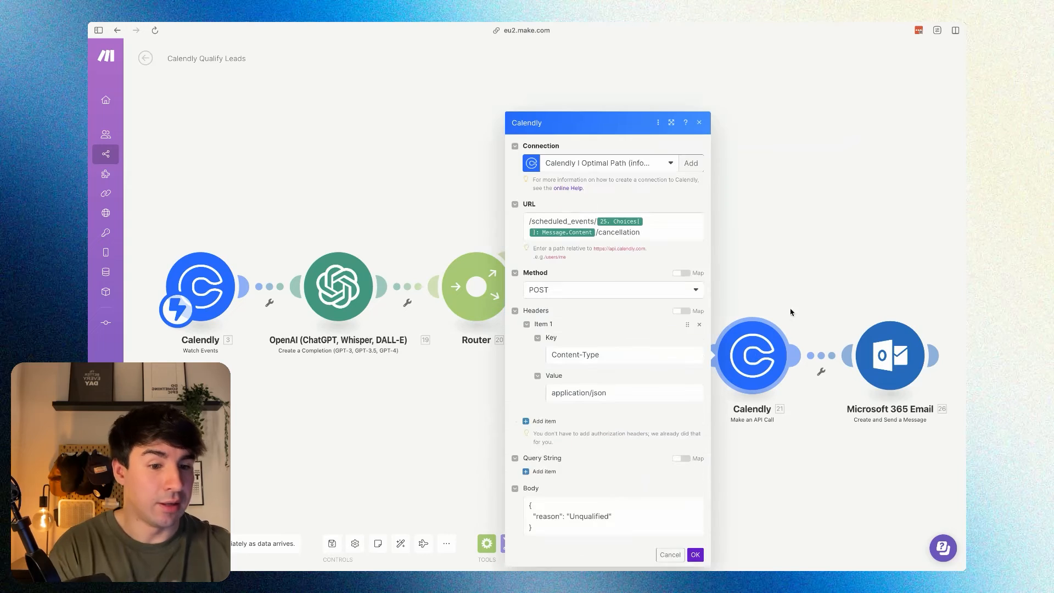
pyautogui.click(890, 355)
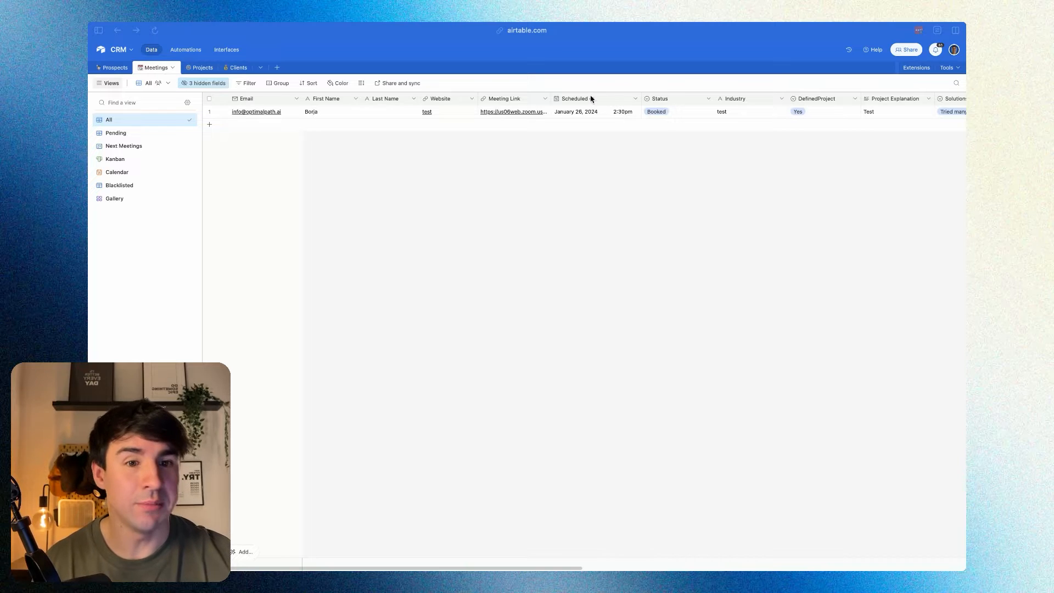
# Review the columns of the CRM base's Meetings table in Airtable, including the single-select options of the DefinedProject field.
pyautogui.hscroll(1, 612, 110)
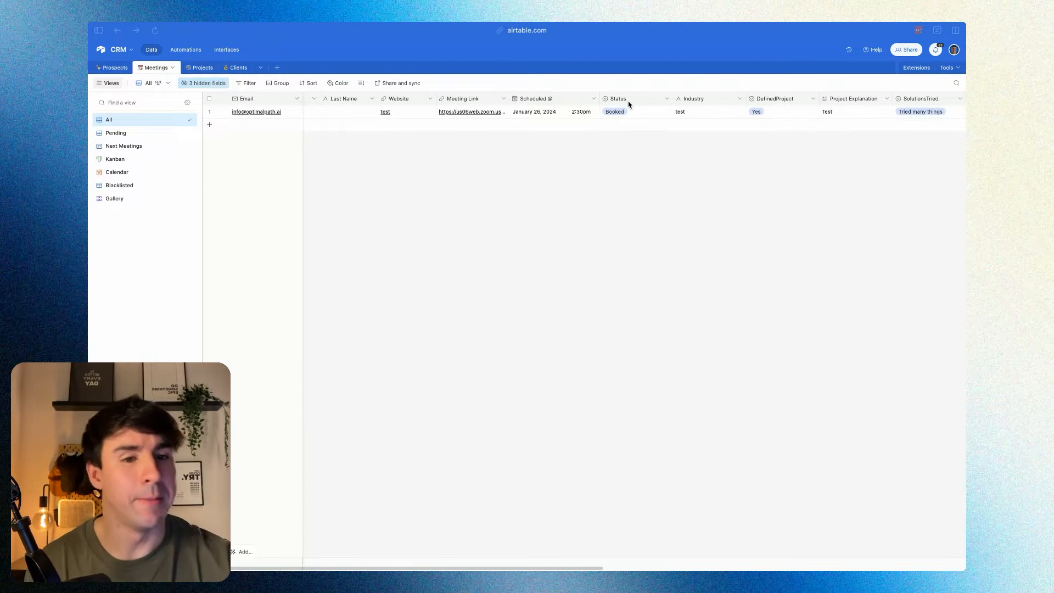
pyautogui.hscroll(5, 629, 104)
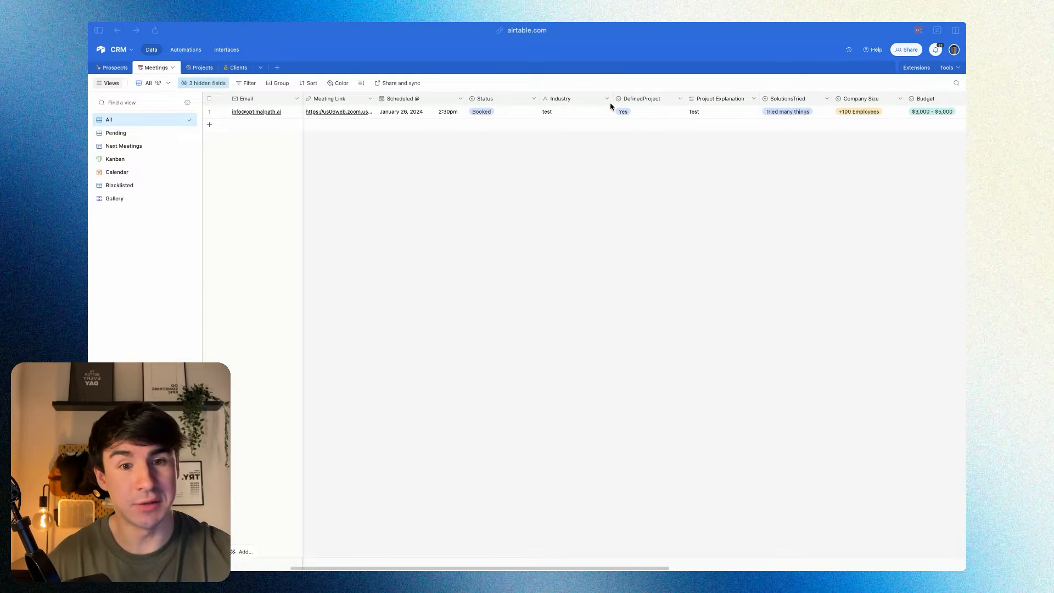
pyautogui.doubleClick(643, 100)
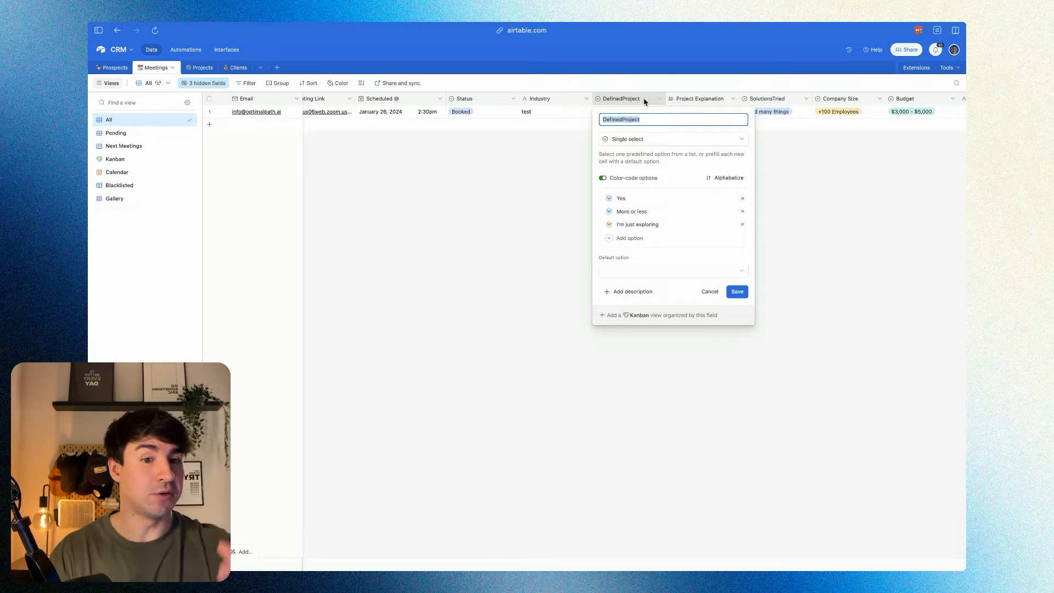
pyautogui.click(709, 292)
pyautogui.hscroll(1, 690, 116)
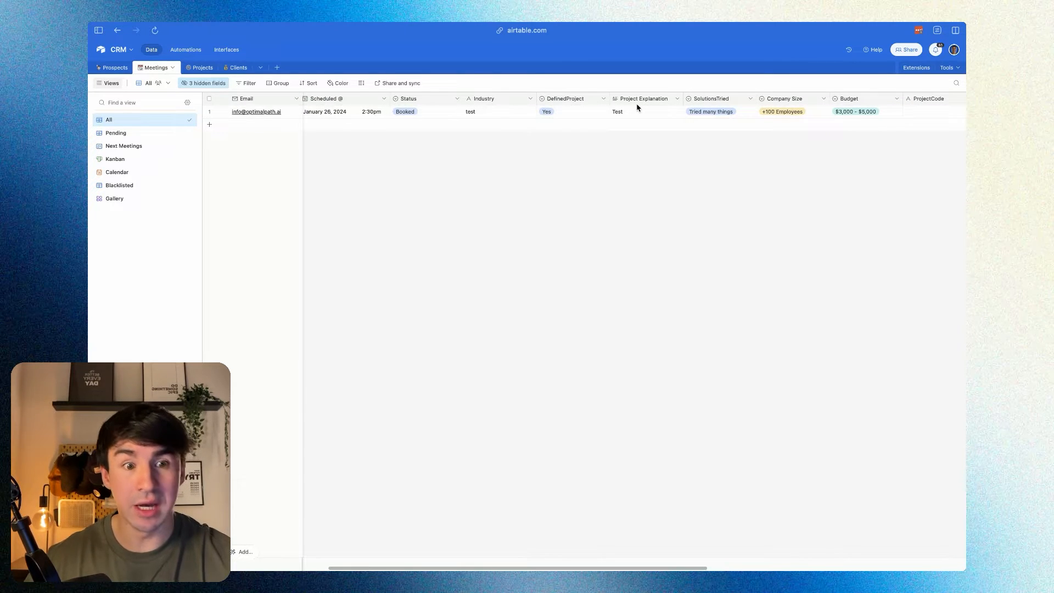
pyautogui.hscroll(-1, 712, 108)
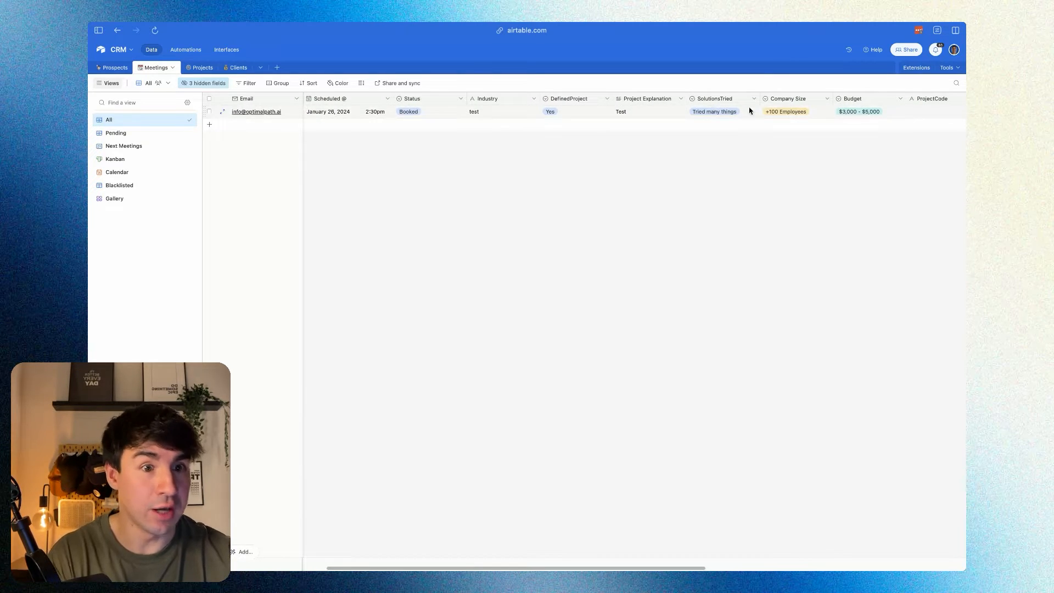
# Compare the Meetings table's Budget field options with the approximate budget choices on the Calendly booking form.
pyautogui.hscroll(6, 774, 112)
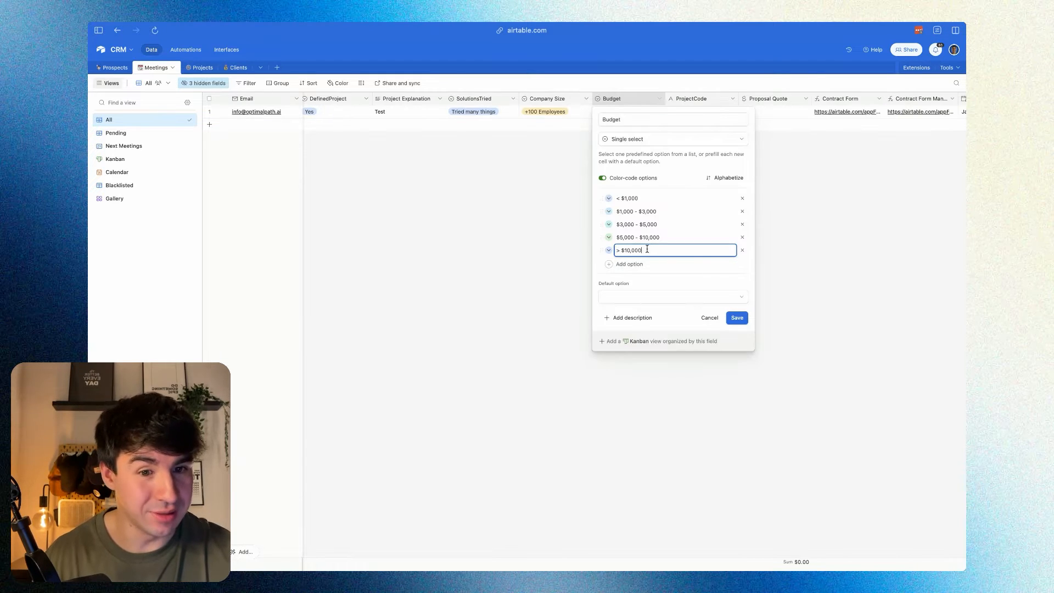
pyautogui.moveTo(647, 250); pyautogui.dragTo(598, 250)
pyautogui.moveTo(89, 198)
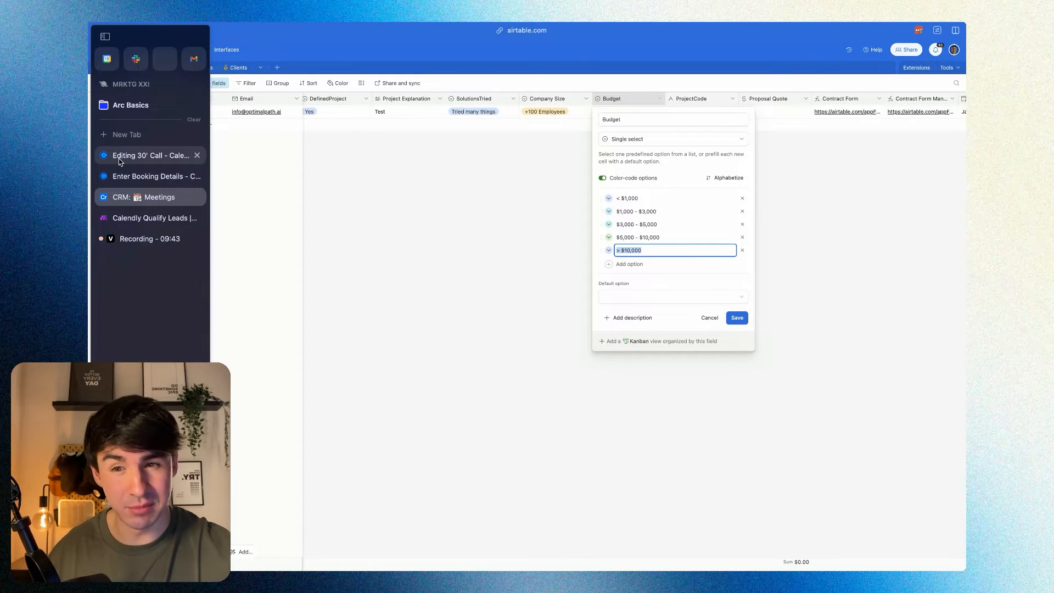
pyautogui.click(121, 177)
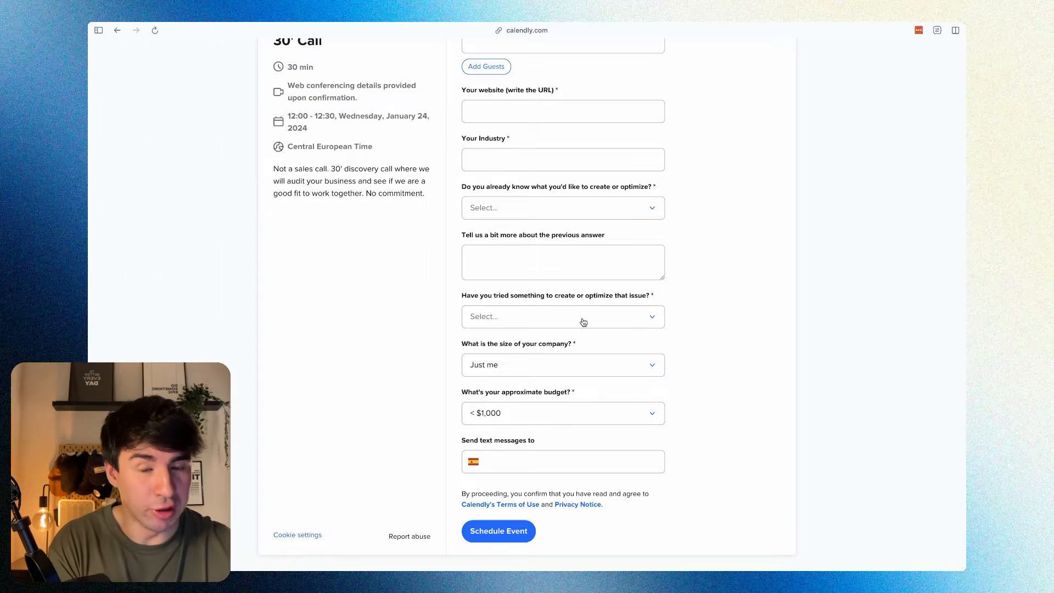
pyautogui.click(531, 419)
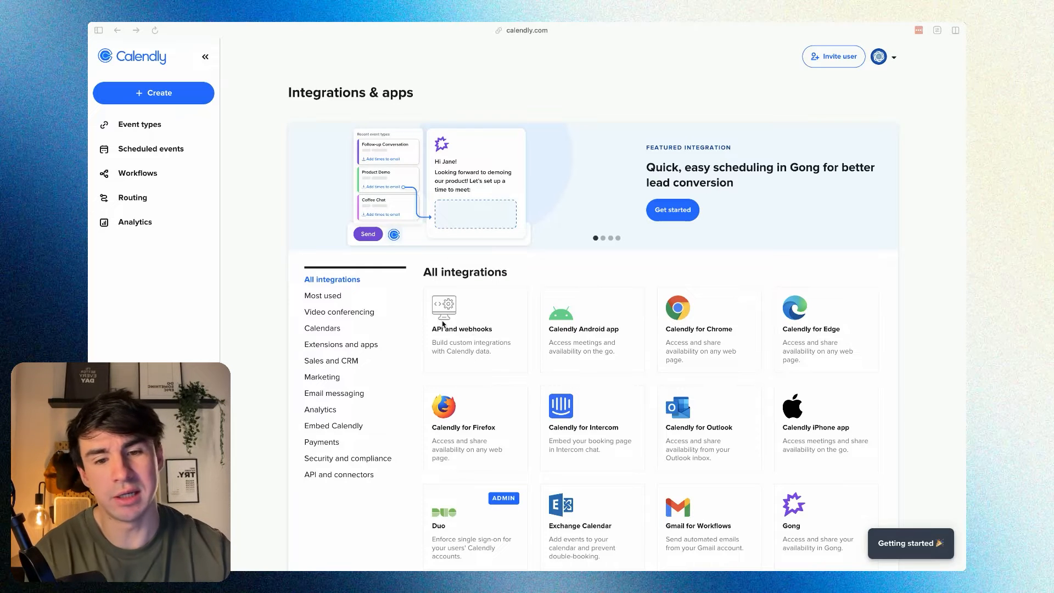
# Try to generate a Calendly personal access token named "test Token" for API and webhooks.
pyautogui.click(474, 338)
pyautogui.click(335, 237)
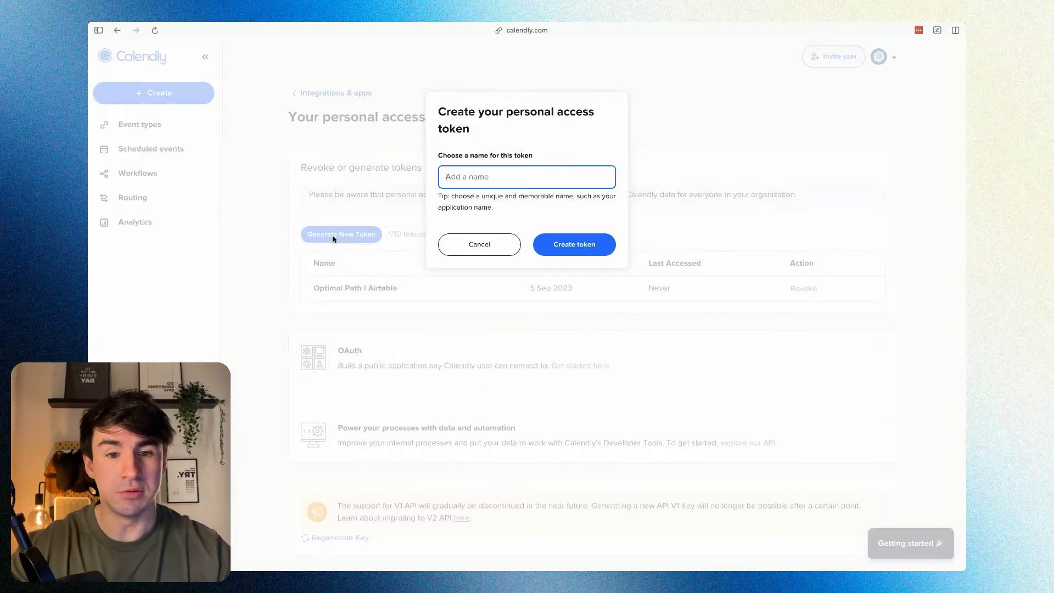
pyautogui.write('test Token')
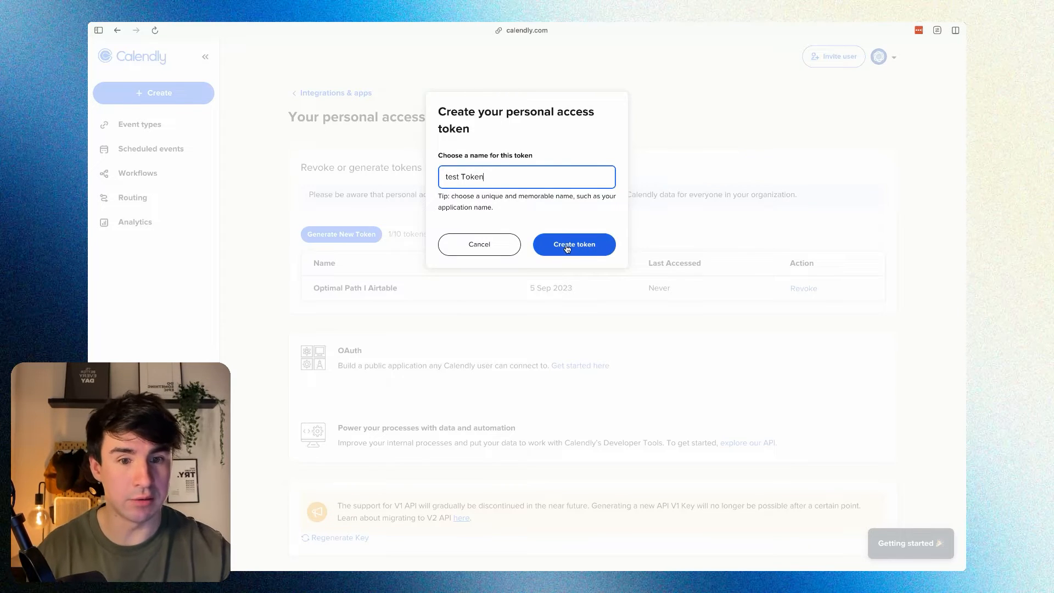
pyautogui.click(504, 249)
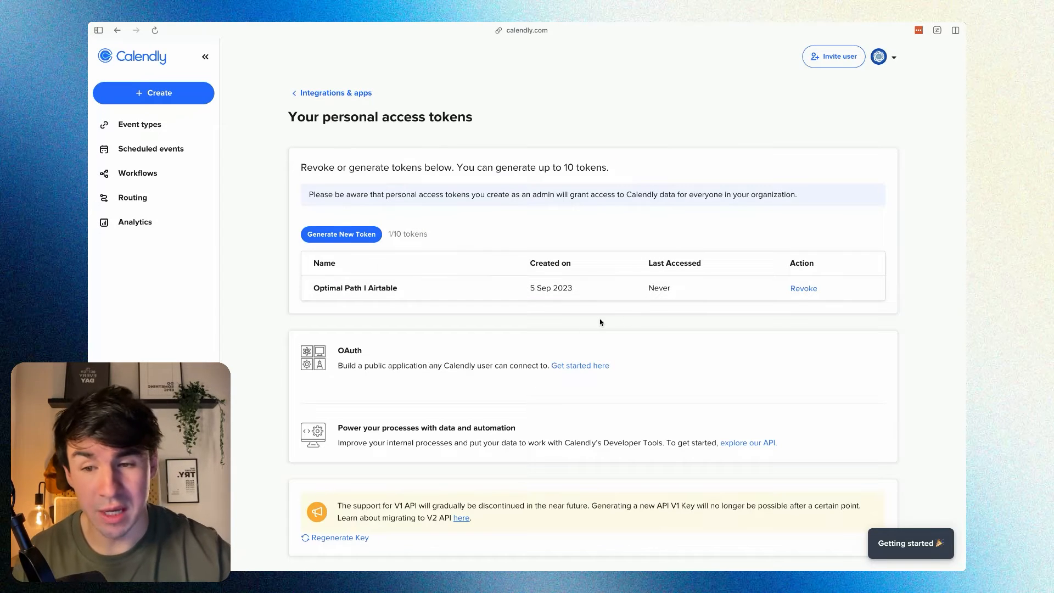
# Switch to the Calendly Qualify Leads scenario in Make and add a Calendly List Events module after the Airtable module.
pyautogui.moveTo(88, 248)
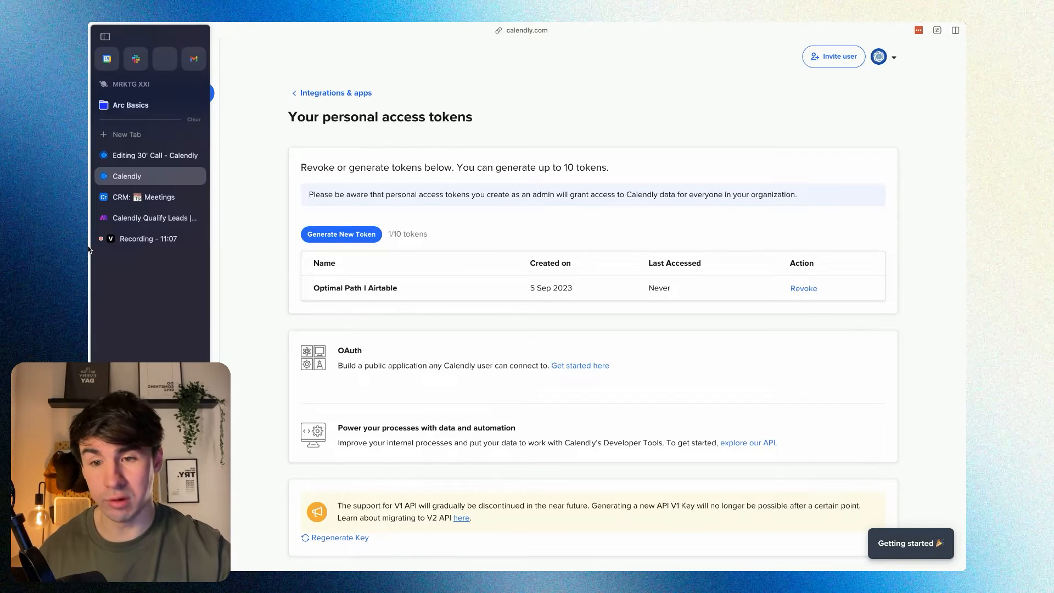
pyautogui.click(145, 218)
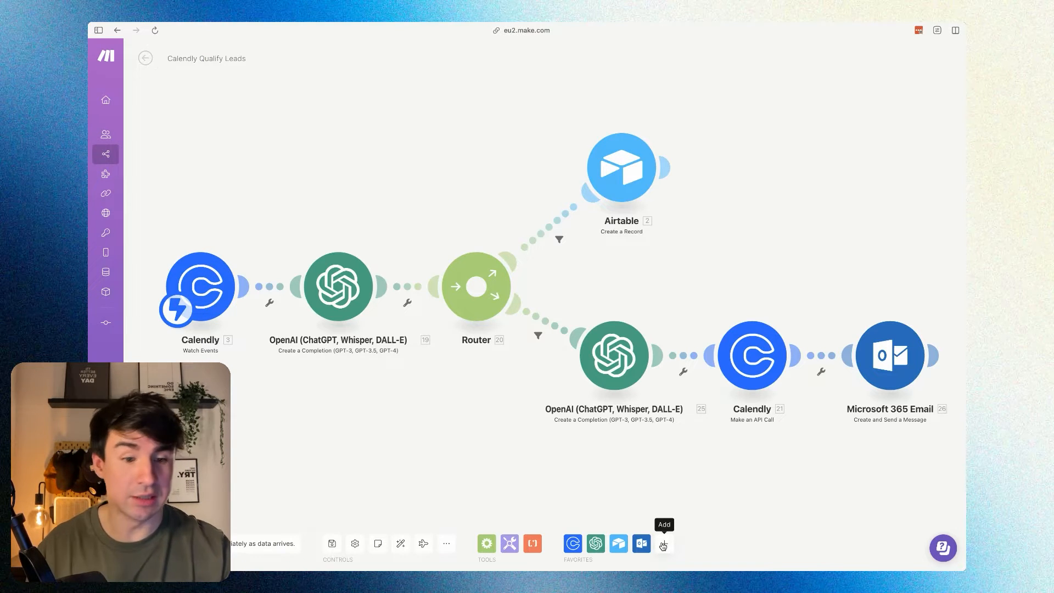
pyautogui.click(664, 546)
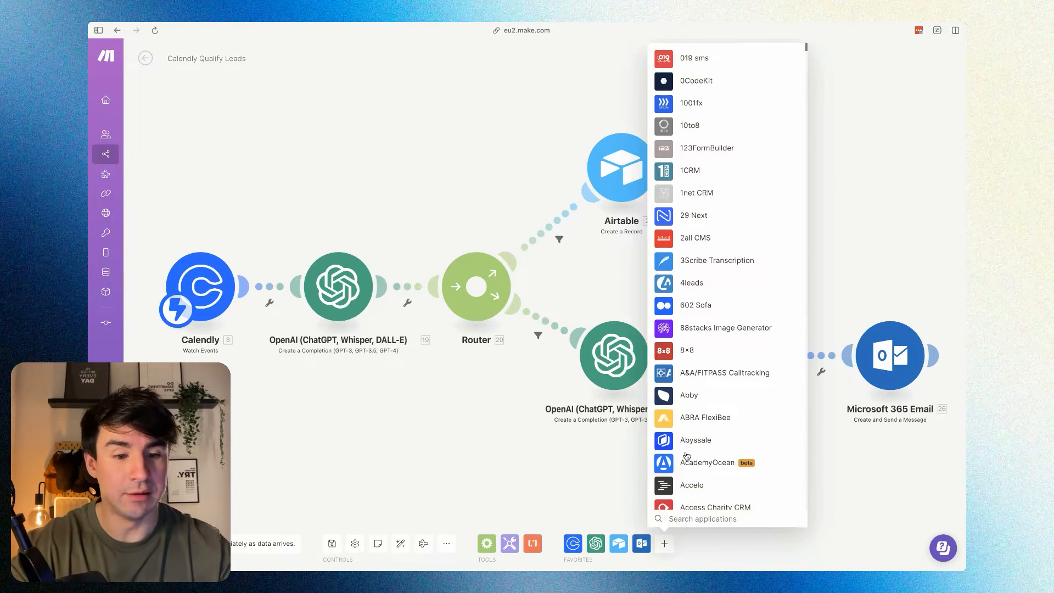
pyautogui.write('Calendly')
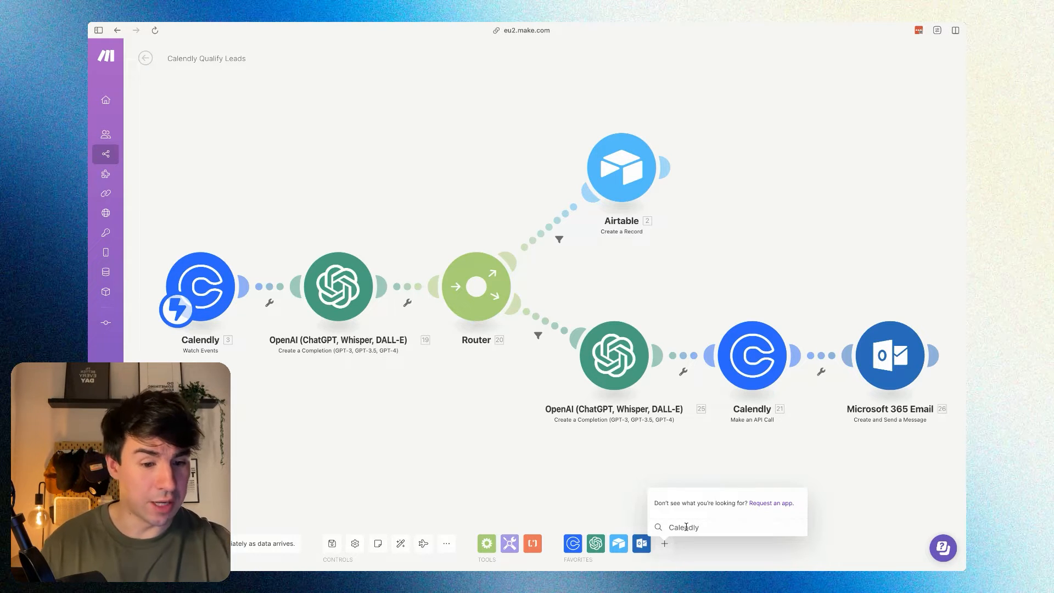
pyautogui.click(573, 544)
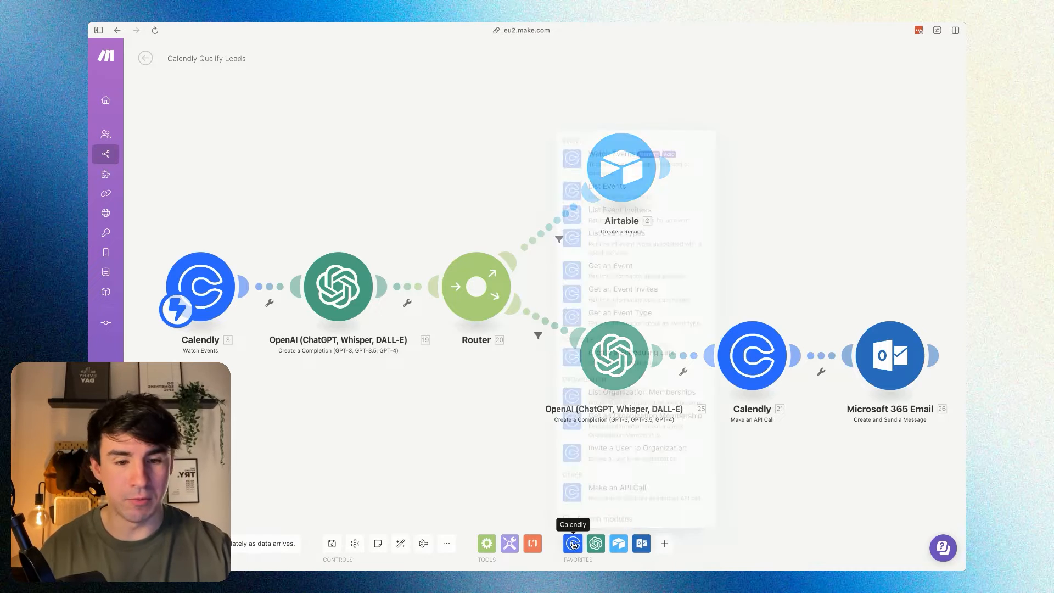
pyautogui.click(631, 192)
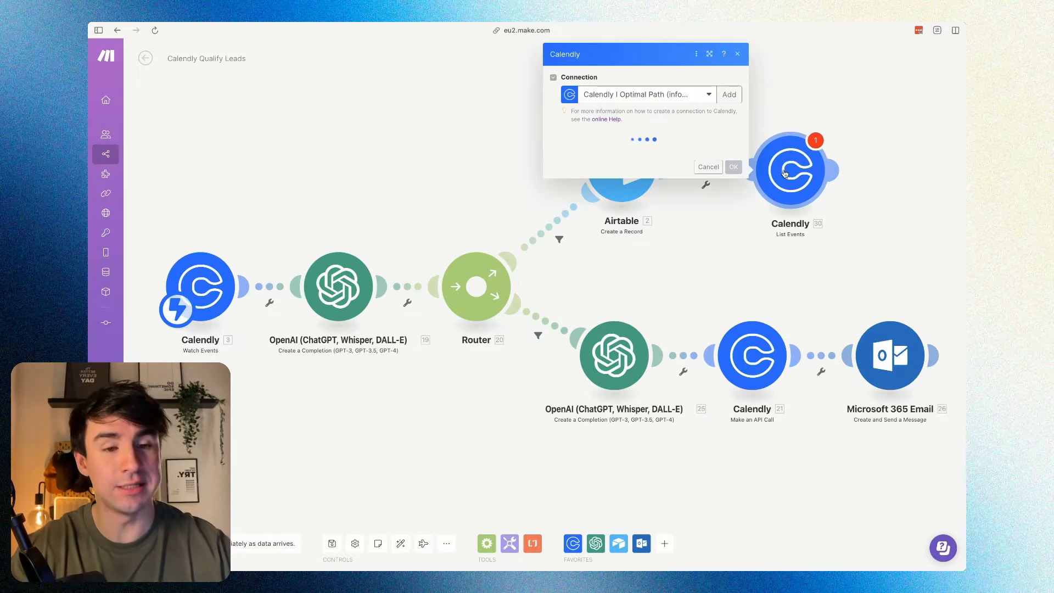
# Create a new Calendly connection named "Test" from the List Events module.
pyautogui.click(726, 96)
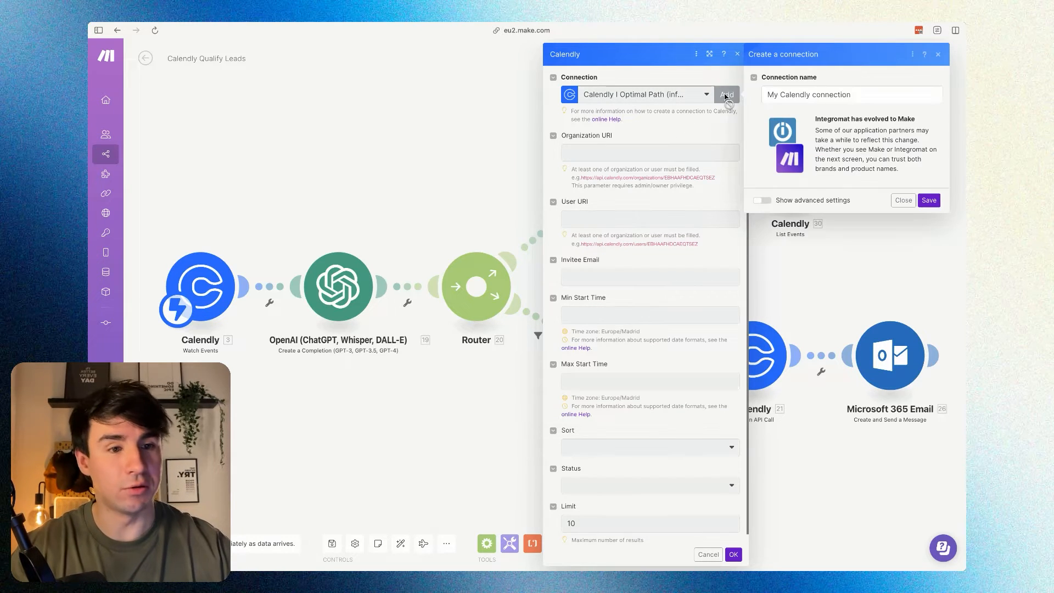
pyautogui.tripleClick(829, 95)
pyautogui.write('Test')
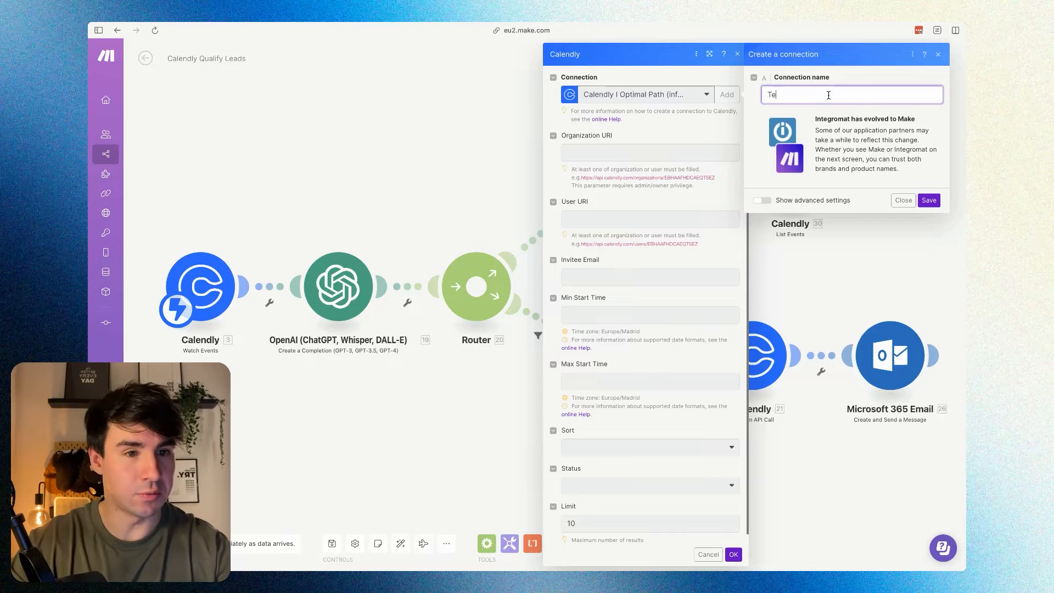
pyautogui.click(935, 200)
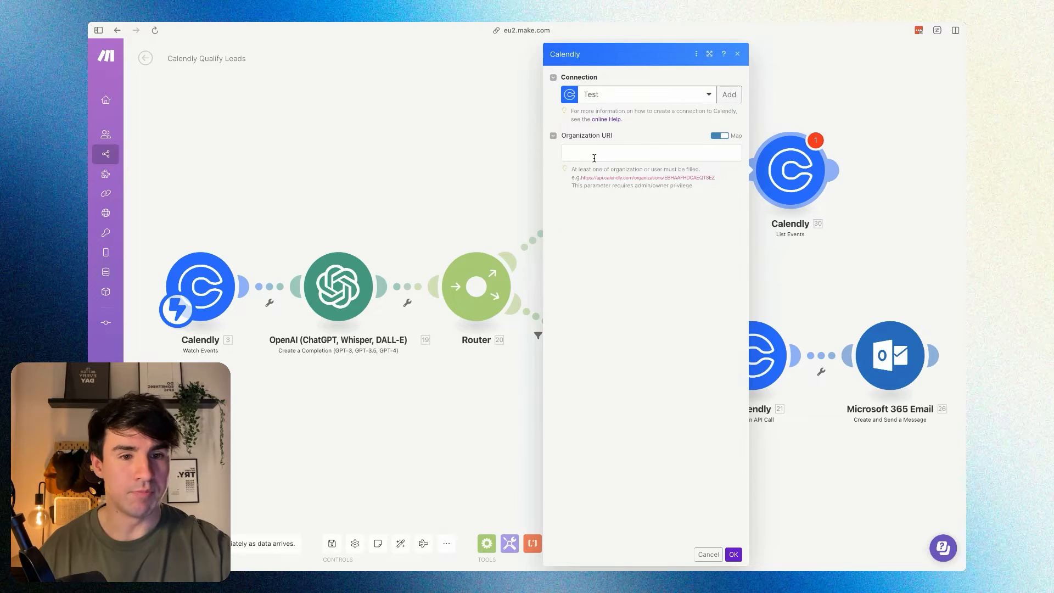
# Set the List Events module's connection to "Calendly I Optimal Path" and apply its settings.
pyautogui.click(634, 102)
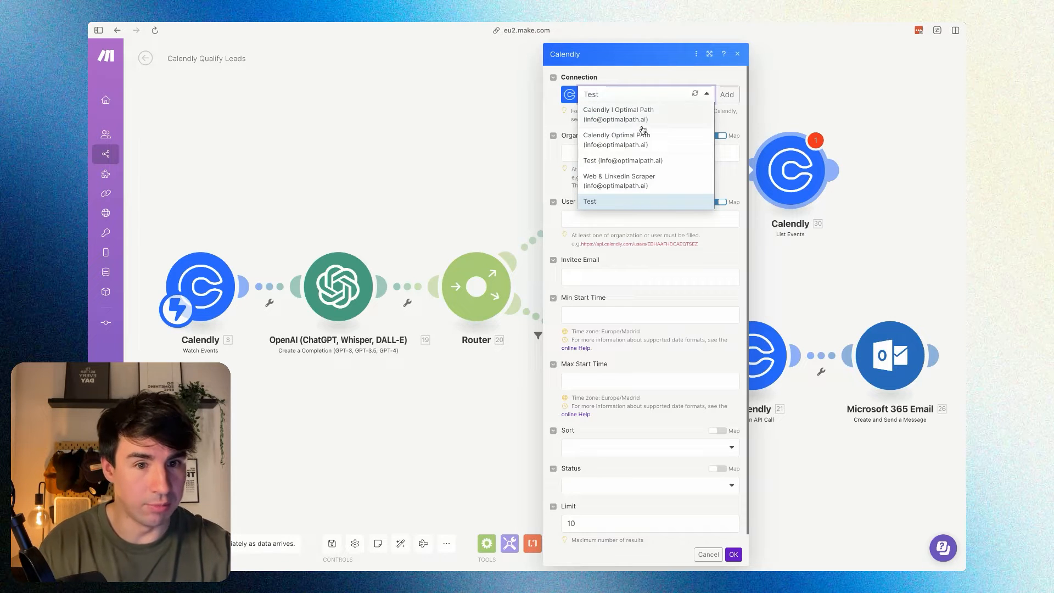
pyautogui.click(630, 116)
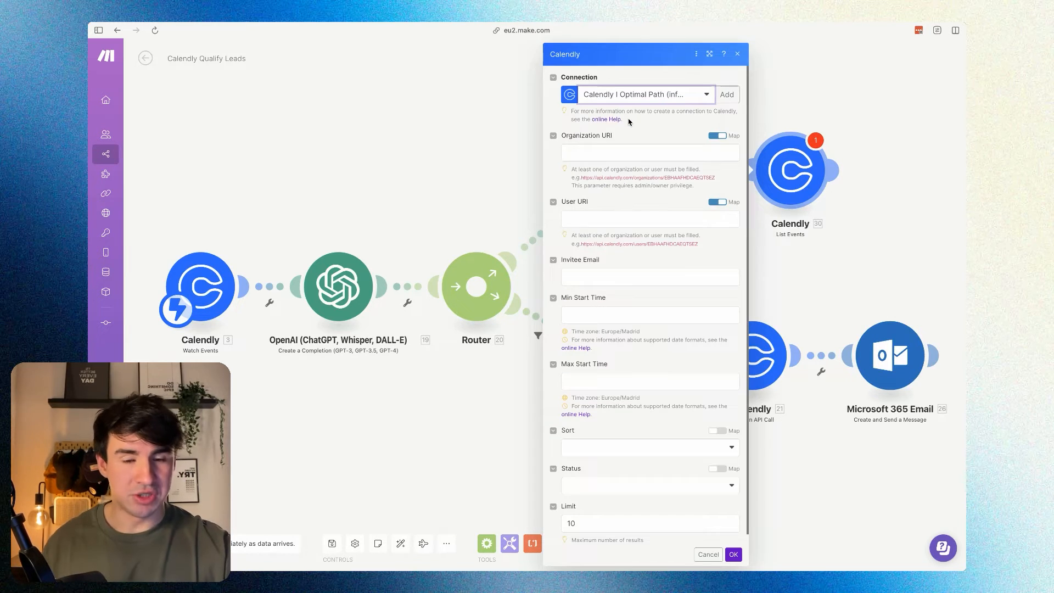
pyautogui.click(733, 554)
# Delete the Calendly List Events module after Airtable and save the scenario.
pyautogui.rightClick(782, 195)
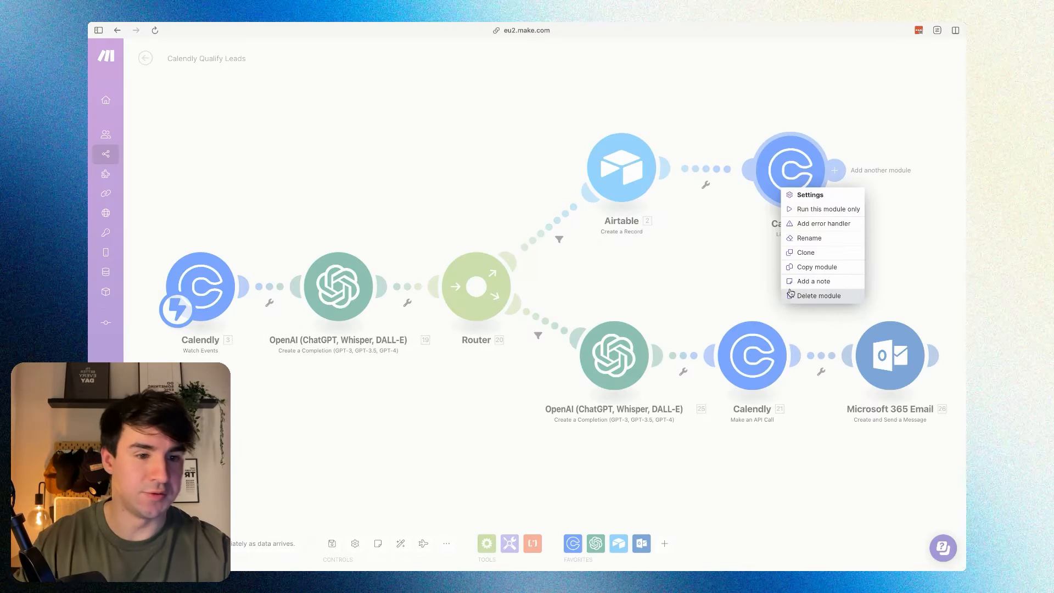
pyautogui.click(812, 299)
pyautogui.hotkey('ctrl', 's')
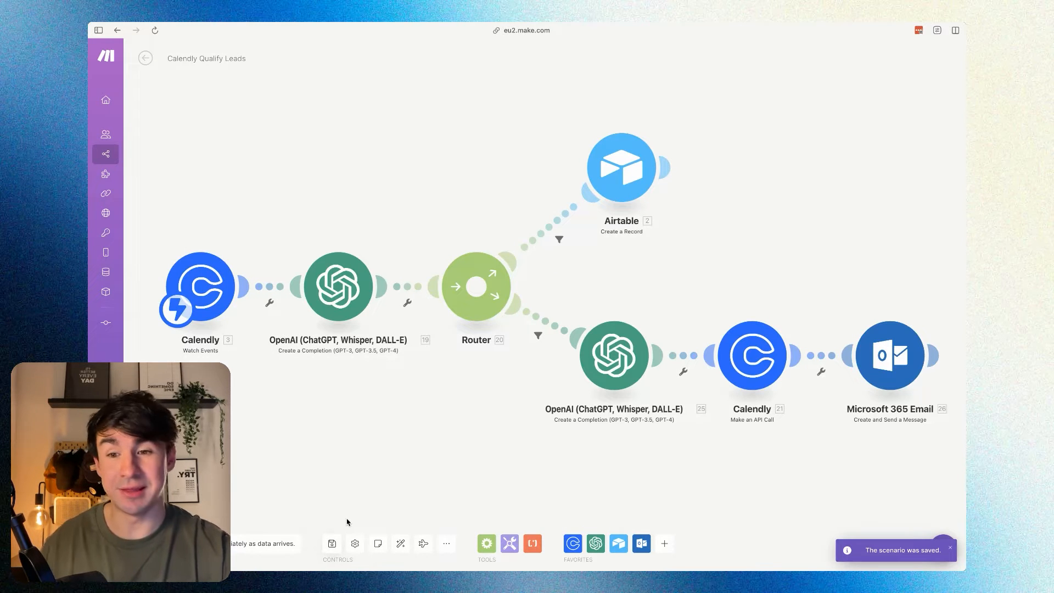
# Switch to the 30' Call booking page options in Calendly and add an invitee question with the Dropdown answer type.
pyautogui.moveTo(90, 181)
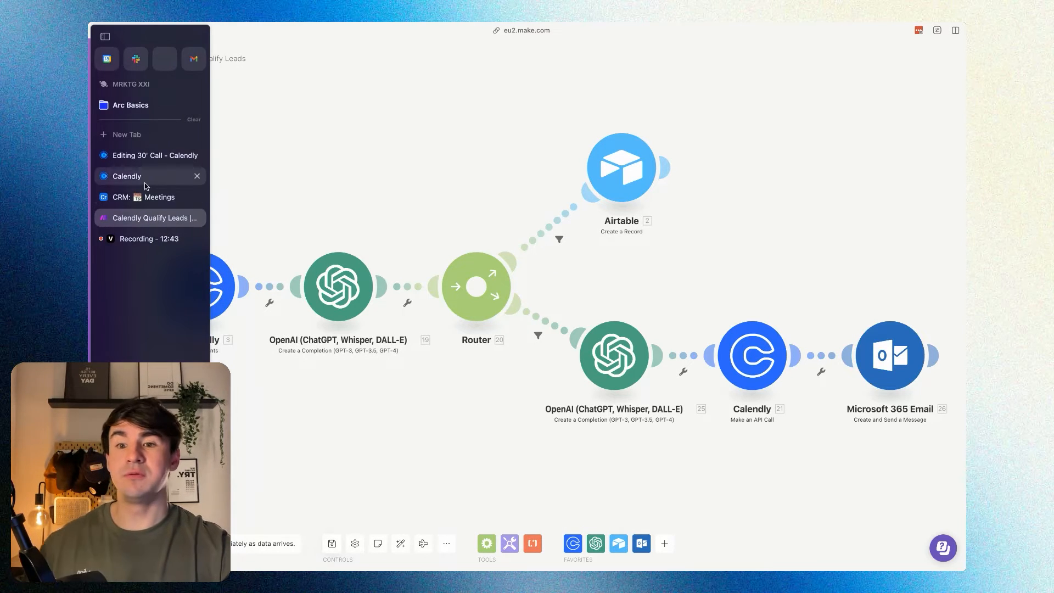
pyautogui.click(156, 161)
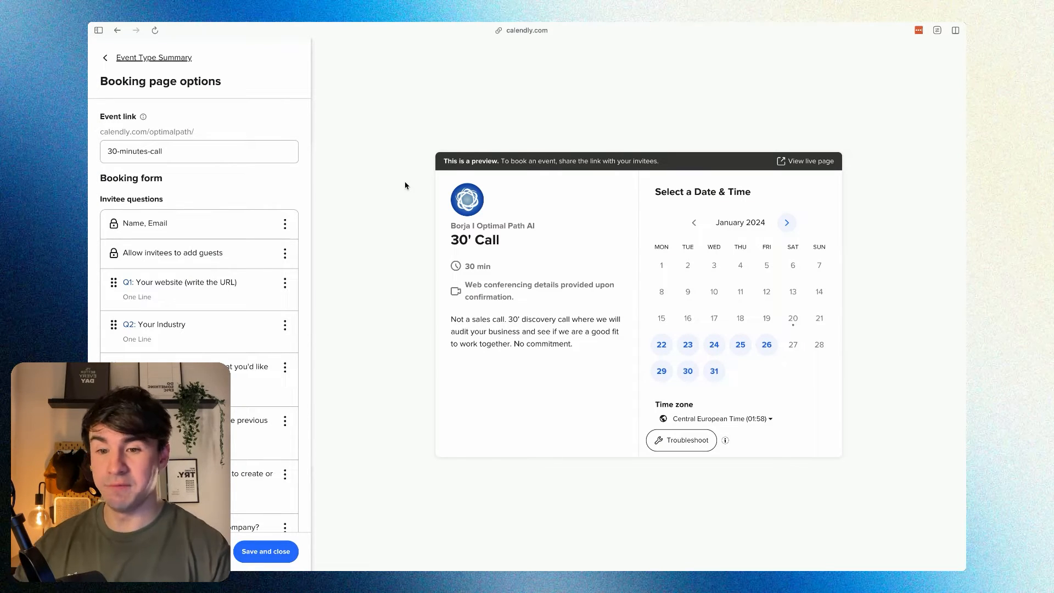
pyautogui.scroll(-5, 222, 321)
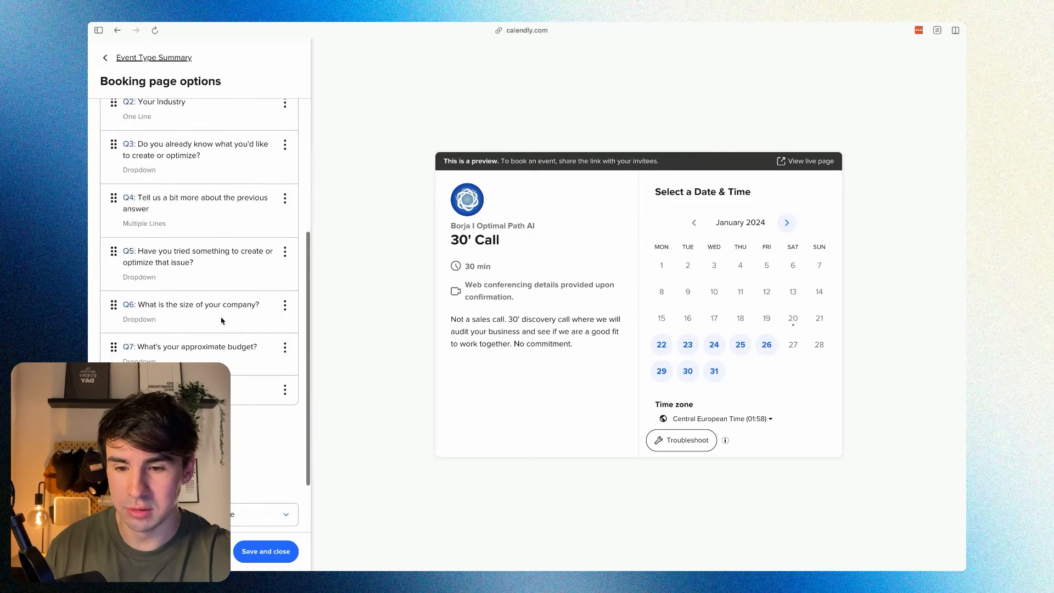
pyautogui.scroll(-2, 223, 321)
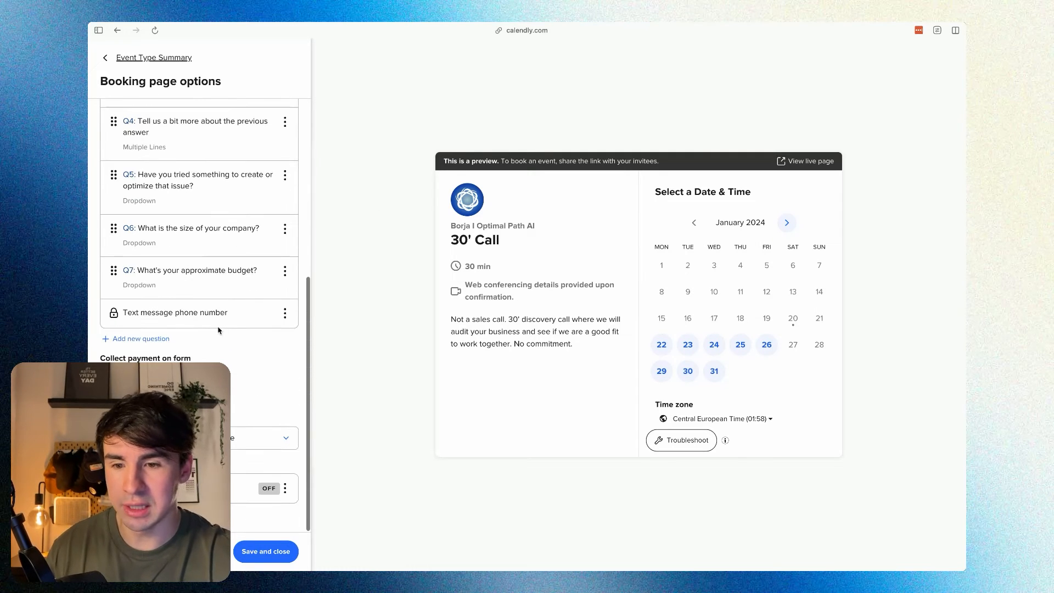
pyautogui.click(144, 341)
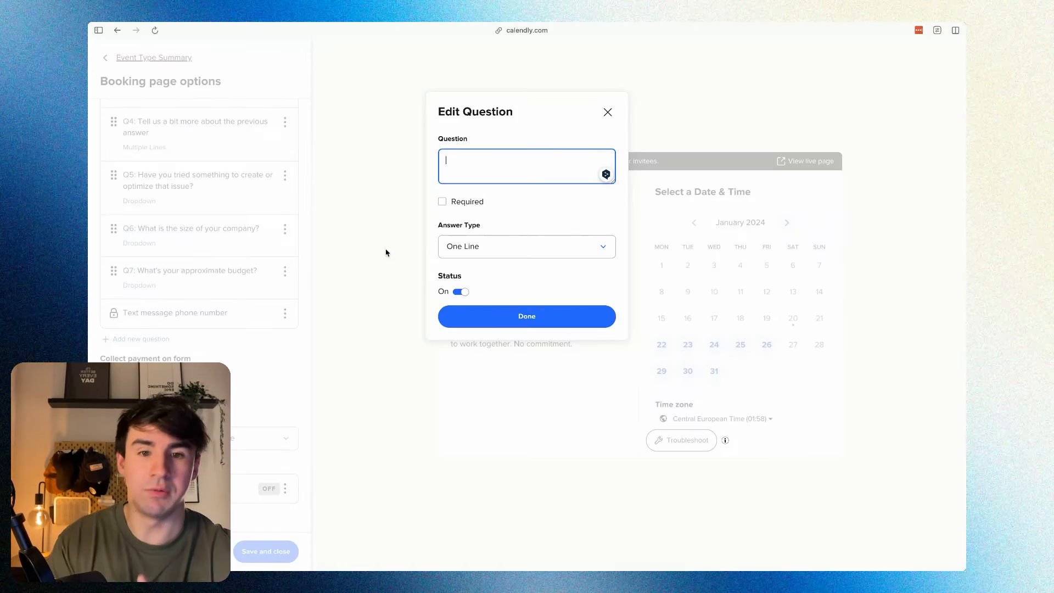
pyautogui.click(497, 248)
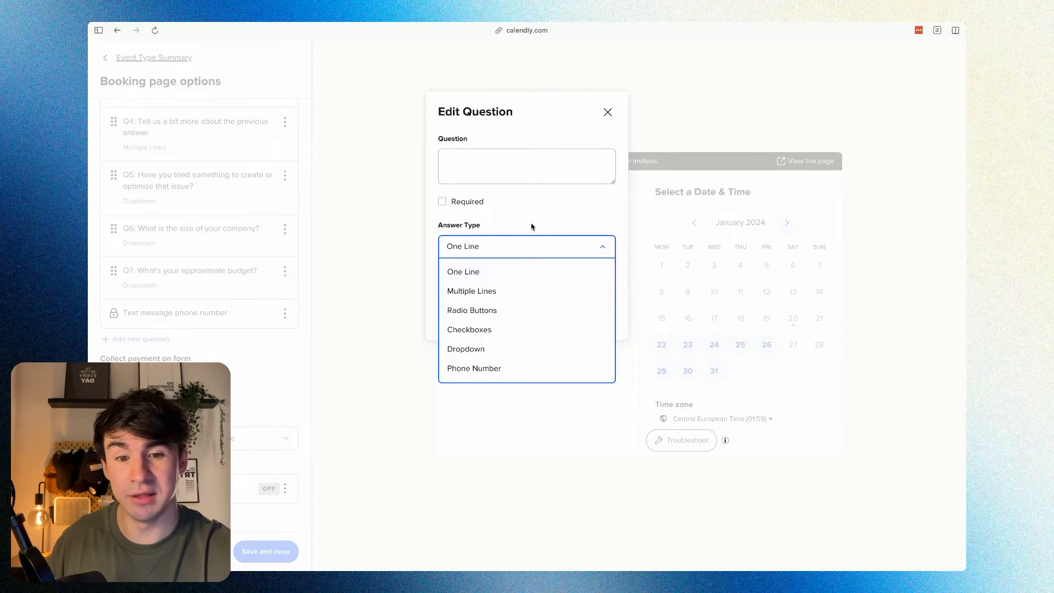
pyautogui.click(503, 347)
# Enter 1.000 as the first dropdown answer of the new question.
pyautogui.click(510, 284)
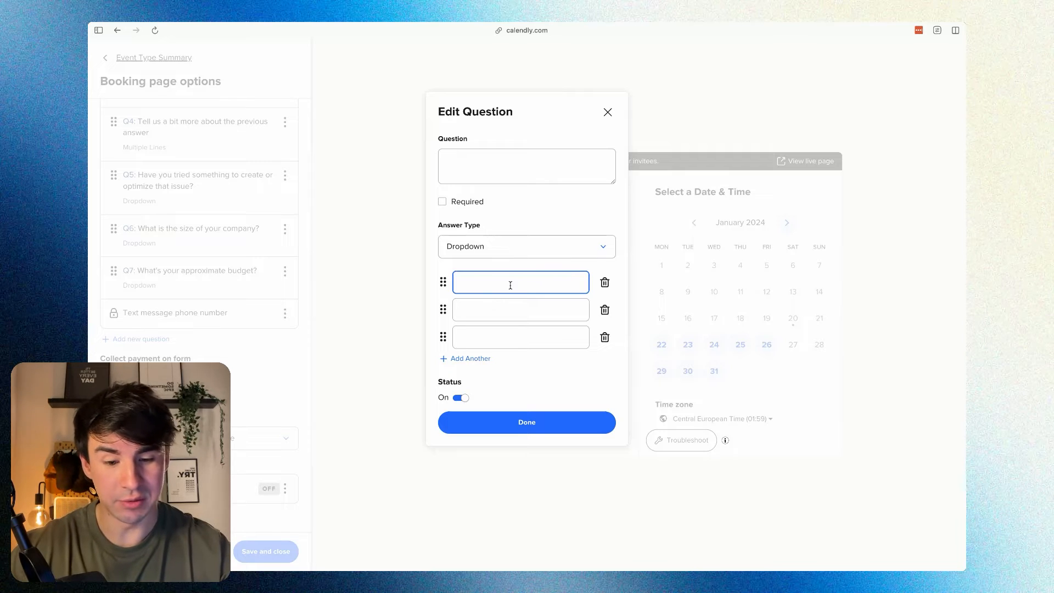
pyautogui.write('.000')
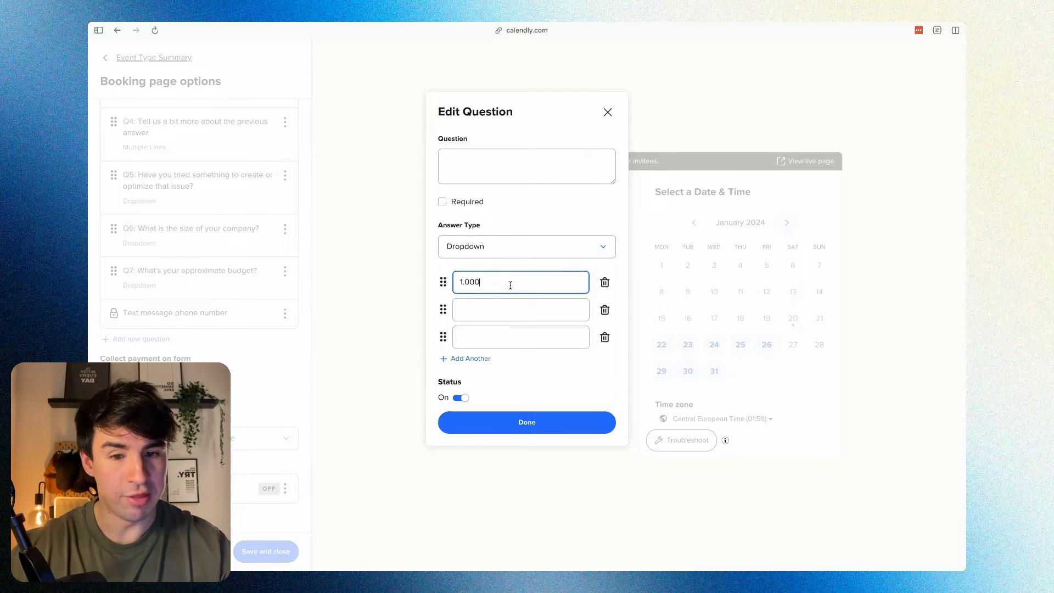
pyautogui.moveTo(511, 285); pyautogui.dragTo(437, 281)
# Switch to Airtable and check the single-select options of the Meetings table's Budget field.
pyautogui.moveTo(90, 189)
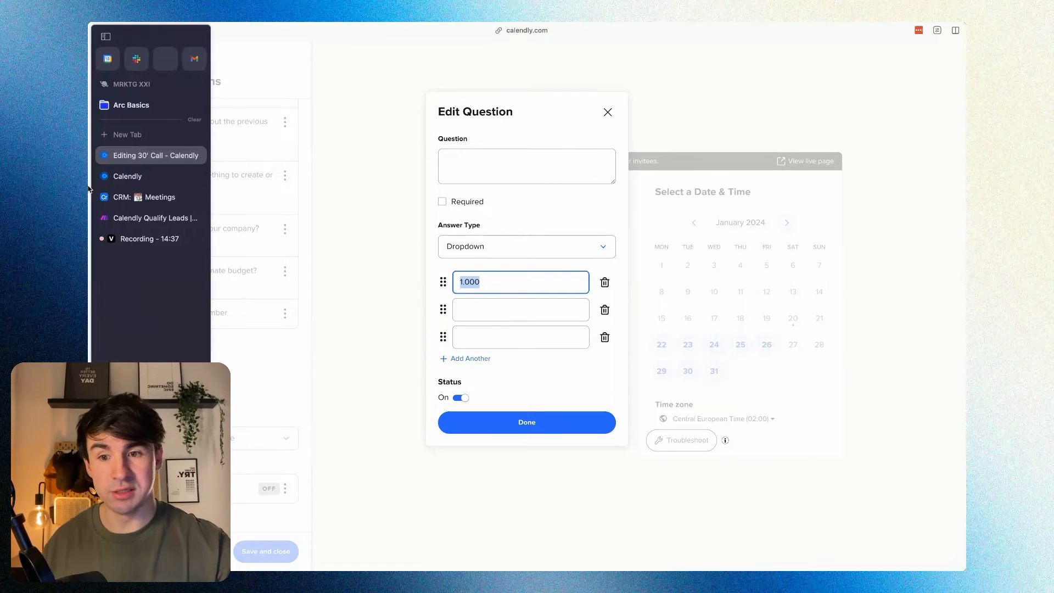
pyautogui.click(123, 196)
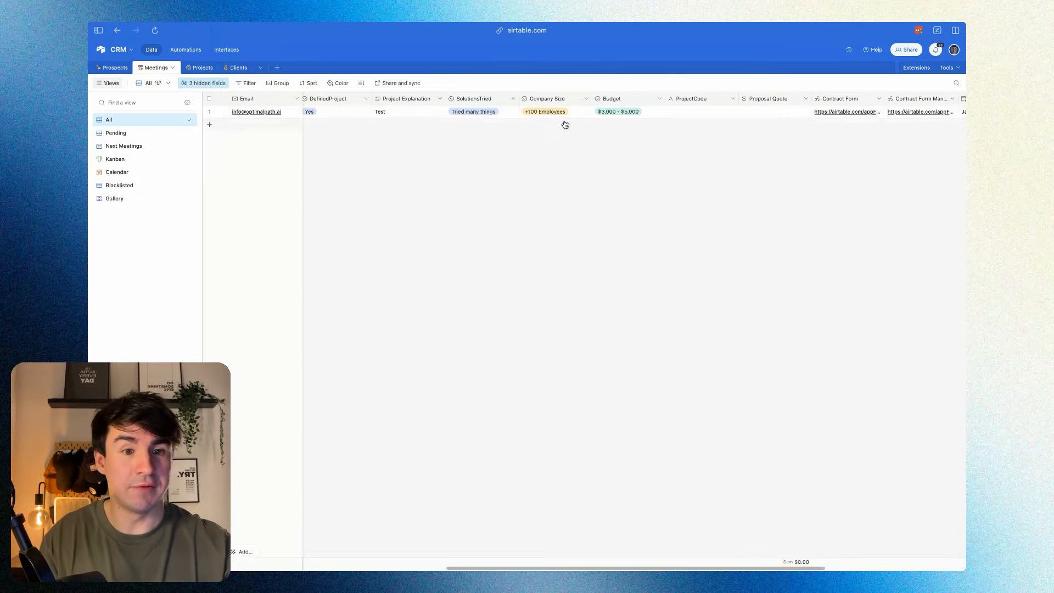
pyautogui.doubleClick(640, 99)
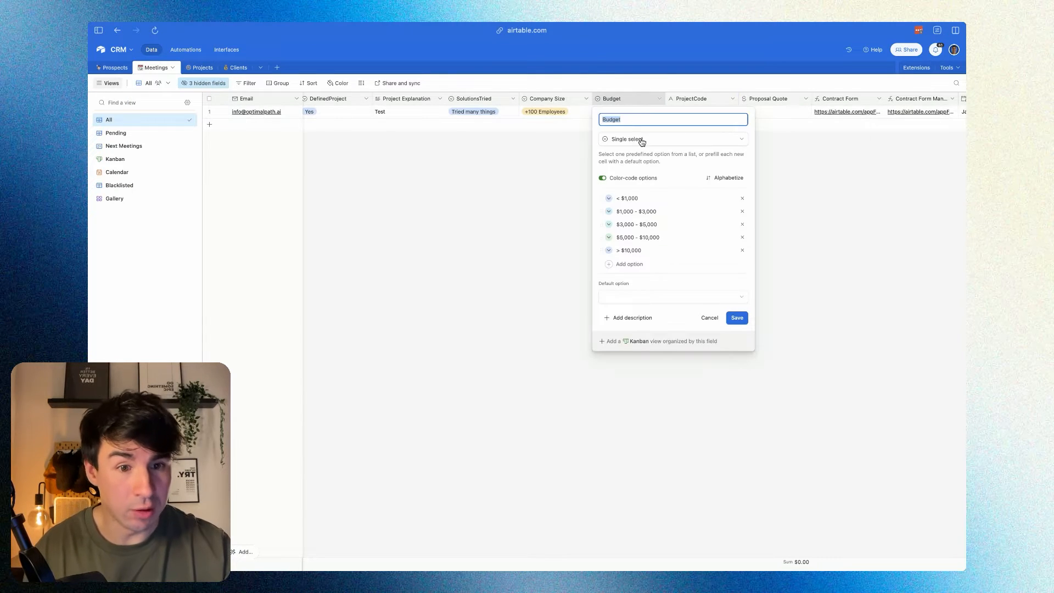
pyautogui.click(626, 198)
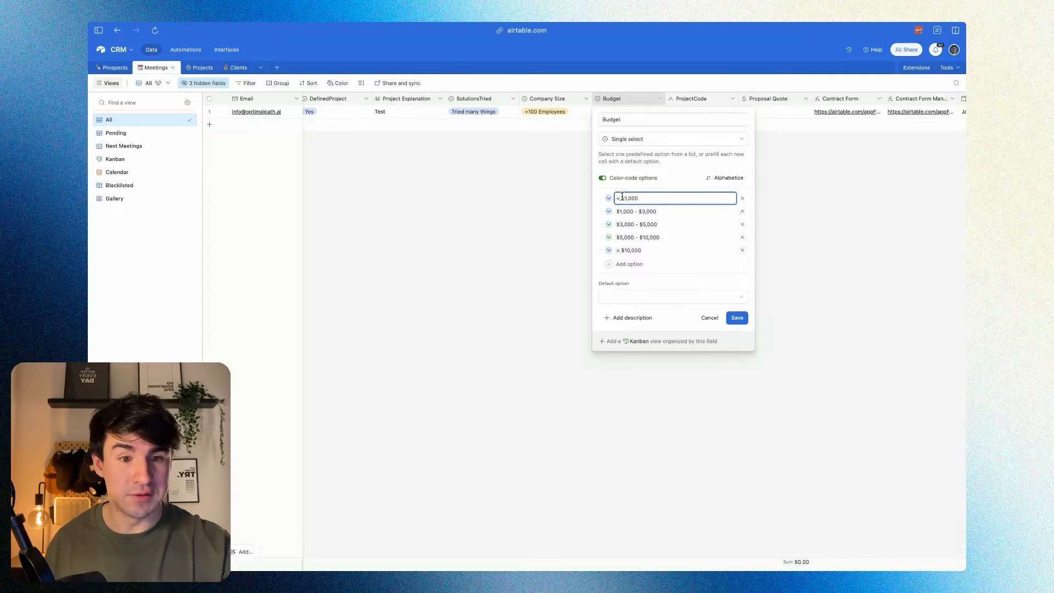
pyautogui.click(713, 317)
# Copy the "< $1,000" option from Airtable's Budget field into the first dropdown answer of the Calendly question.
pyautogui.doubleClick(627, 101)
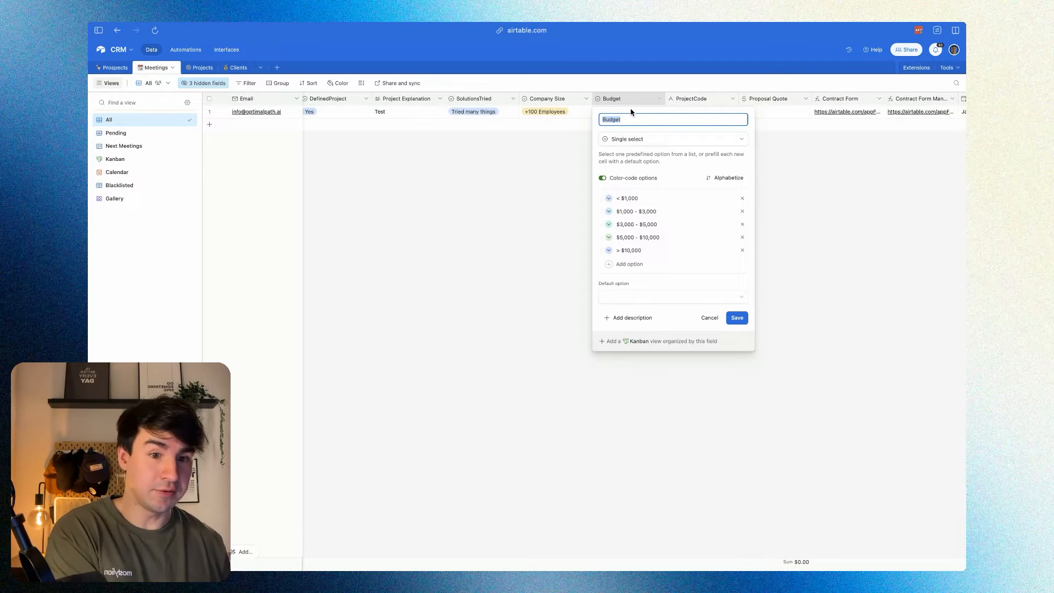
pyautogui.click(627, 198)
pyautogui.press('super+c')
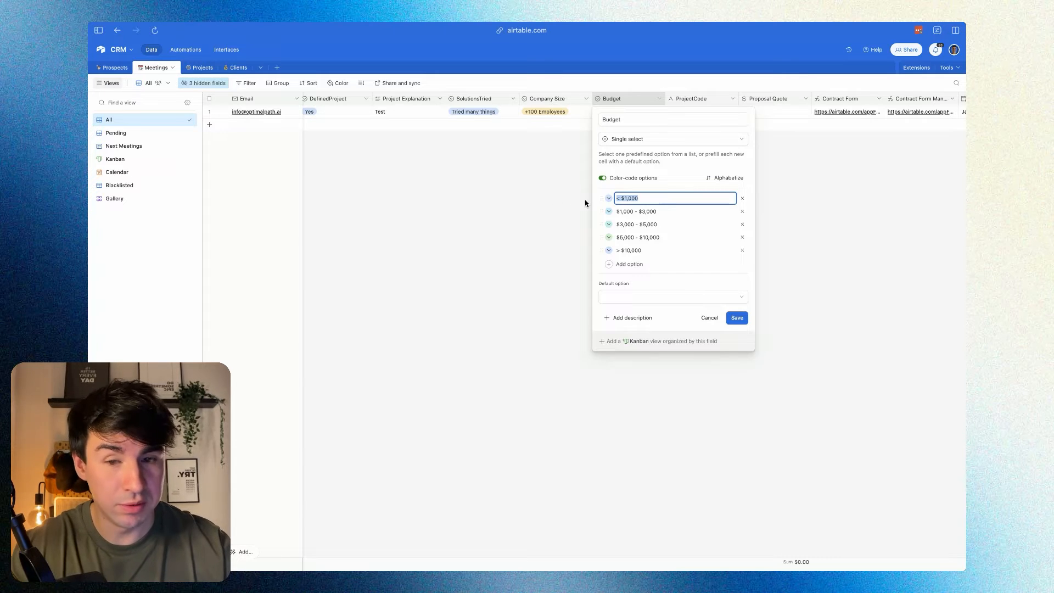
pyautogui.moveTo(90, 197)
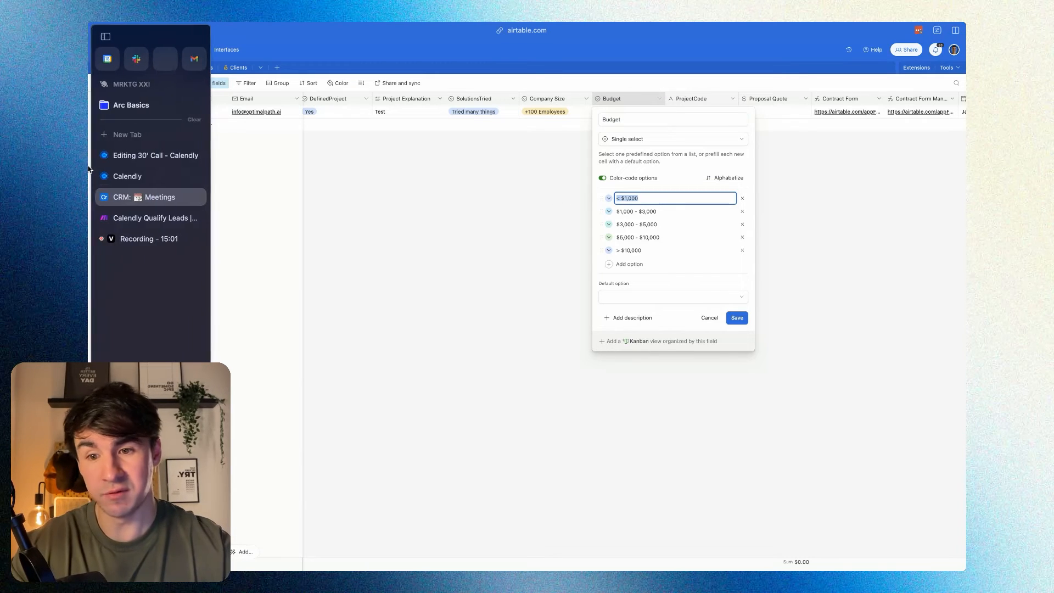
pyautogui.click(148, 172)
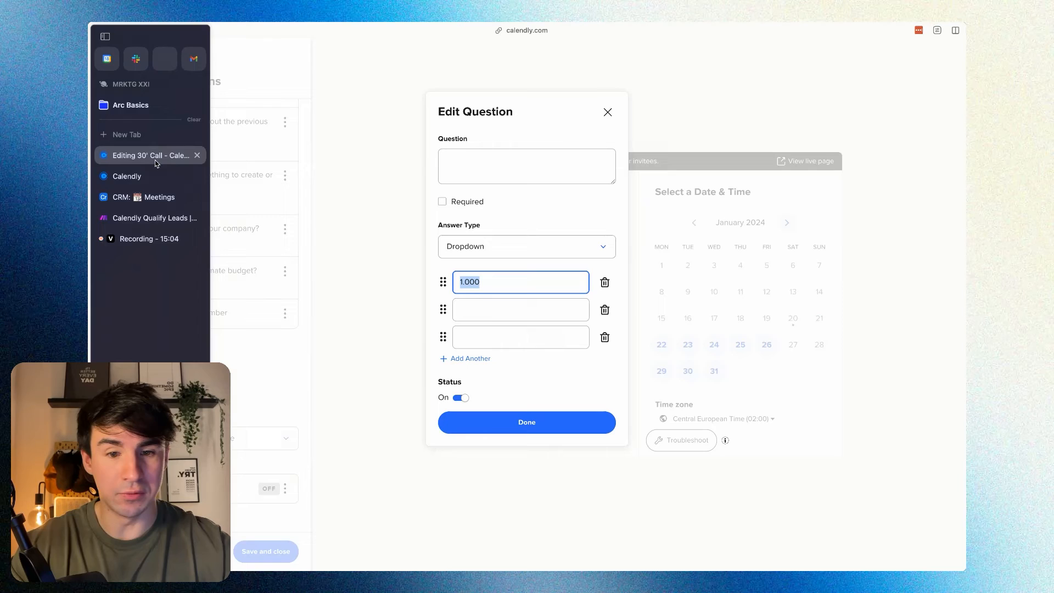
pyautogui.press('super+v')
# Copy the "$1,000 - $3,000" option from Airtable's Budget field into the second dropdown answer of the Calendly question.
pyautogui.click(506, 304)
pyautogui.moveTo(89, 241)
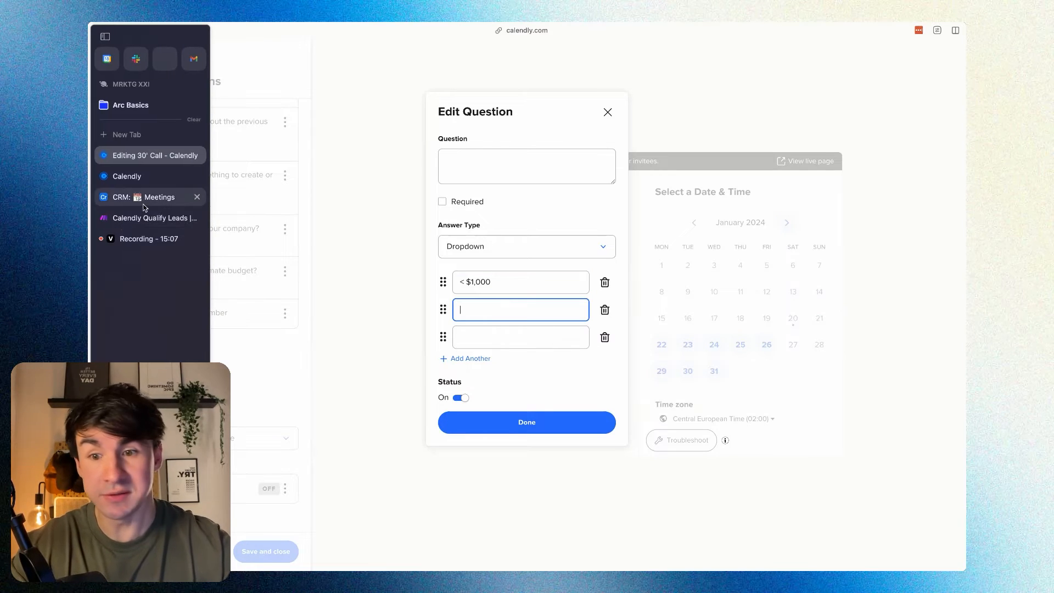
pyautogui.click(146, 199)
pyautogui.click(668, 211)
pyautogui.press('super+c')
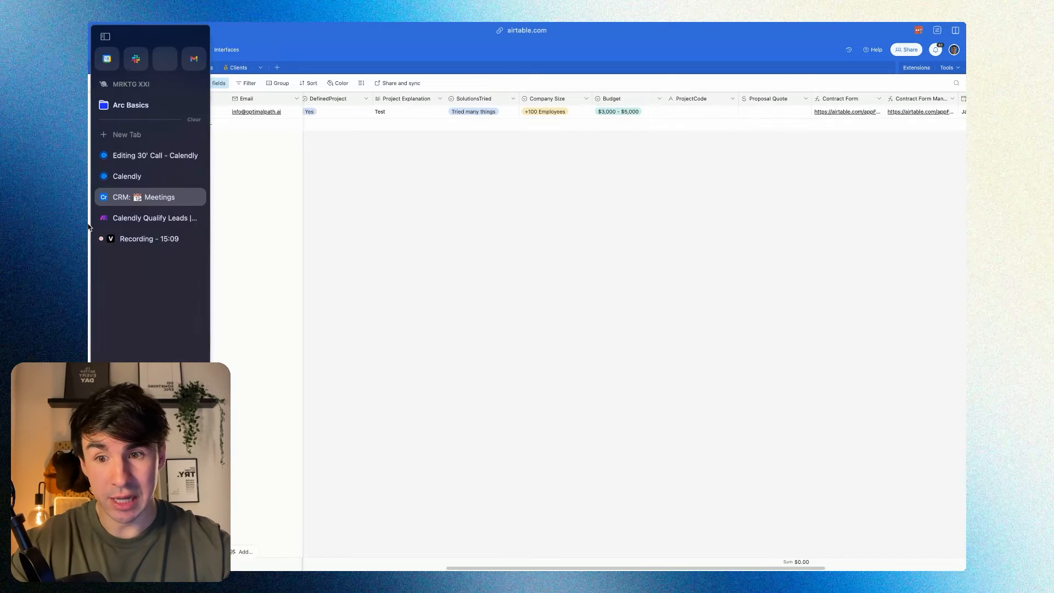
pyautogui.click(147, 160)
pyautogui.press('super+v')
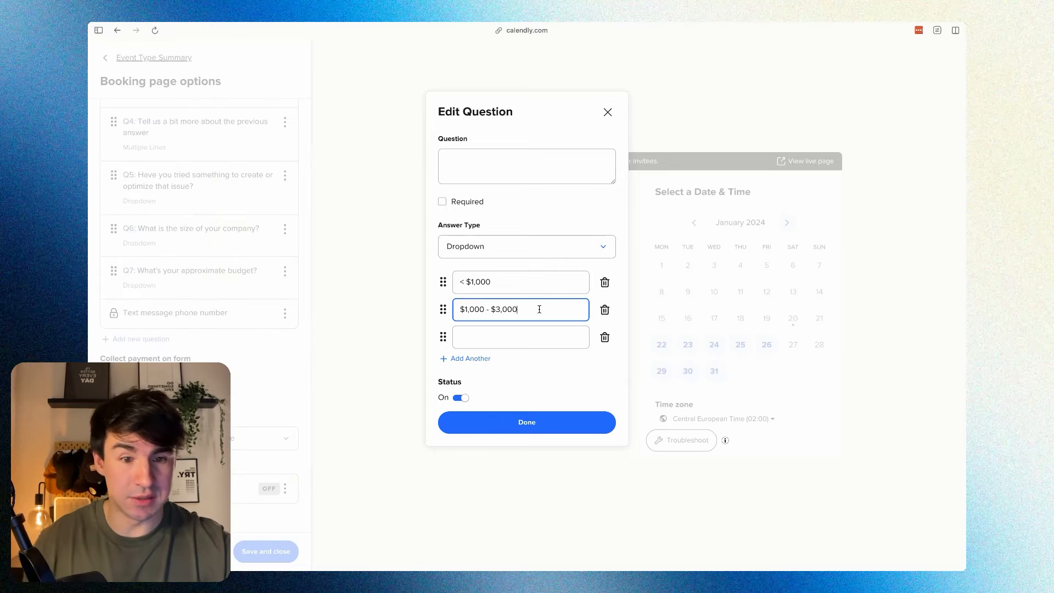
# Remove the second and third dropdown answers and close the new question without saving it.
pyautogui.click(605, 337)
pyautogui.click(604, 310)
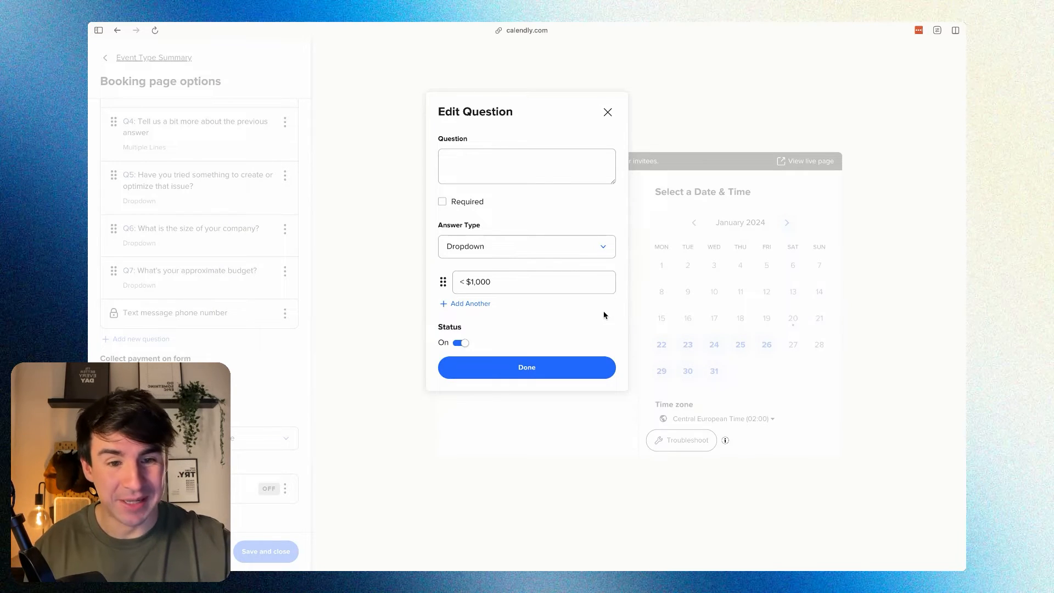
pyautogui.click(608, 120)
# Open question Q5 about having tried to create or optimize something, check its dropdown answers and close it unchanged.
pyautogui.scroll(5, 219, 203)
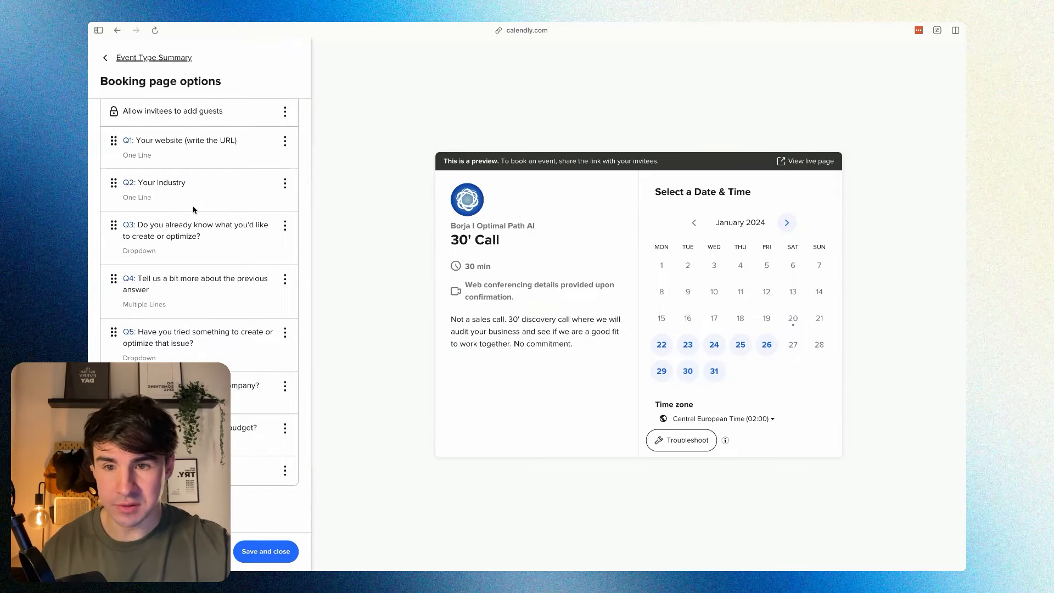
pyautogui.click(285, 334)
pyautogui.click(295, 352)
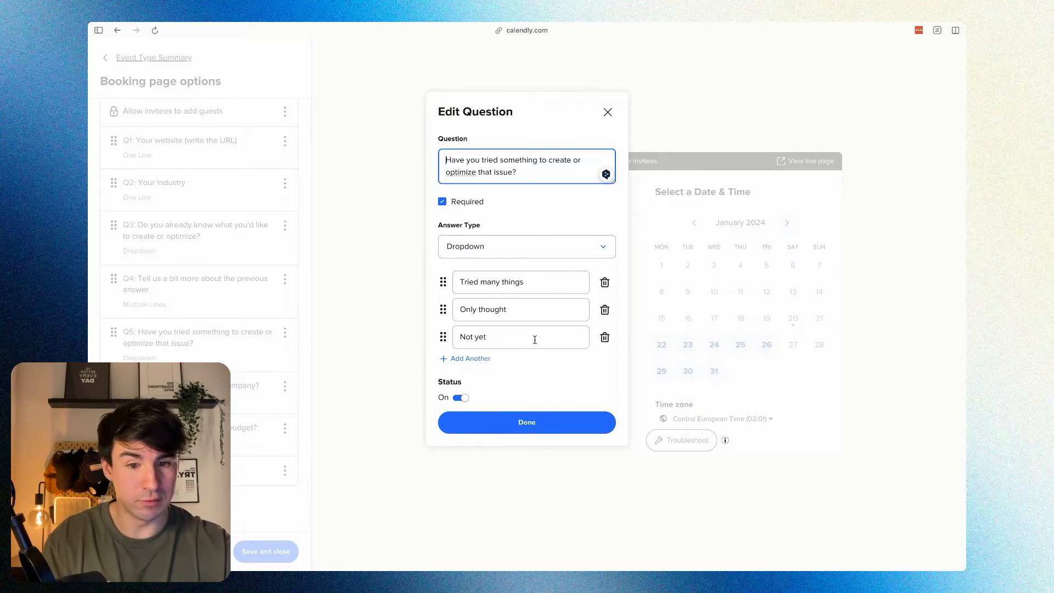
pyautogui.click(545, 425)
# Open question Q6 about company size, check its dropdown answers and close it without editing.
pyautogui.click(285, 386)
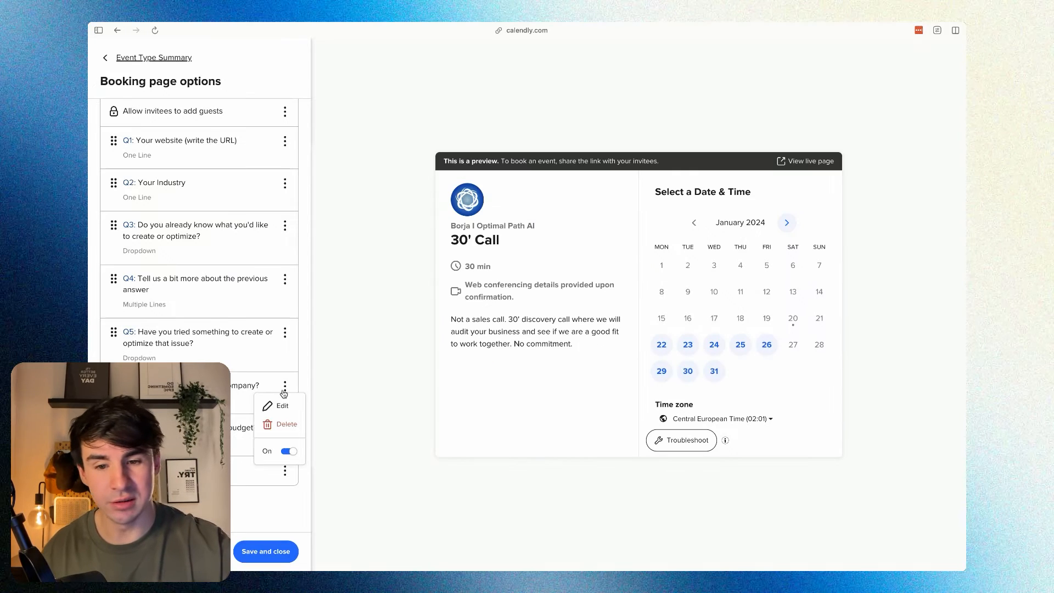
pyautogui.click(282, 405)
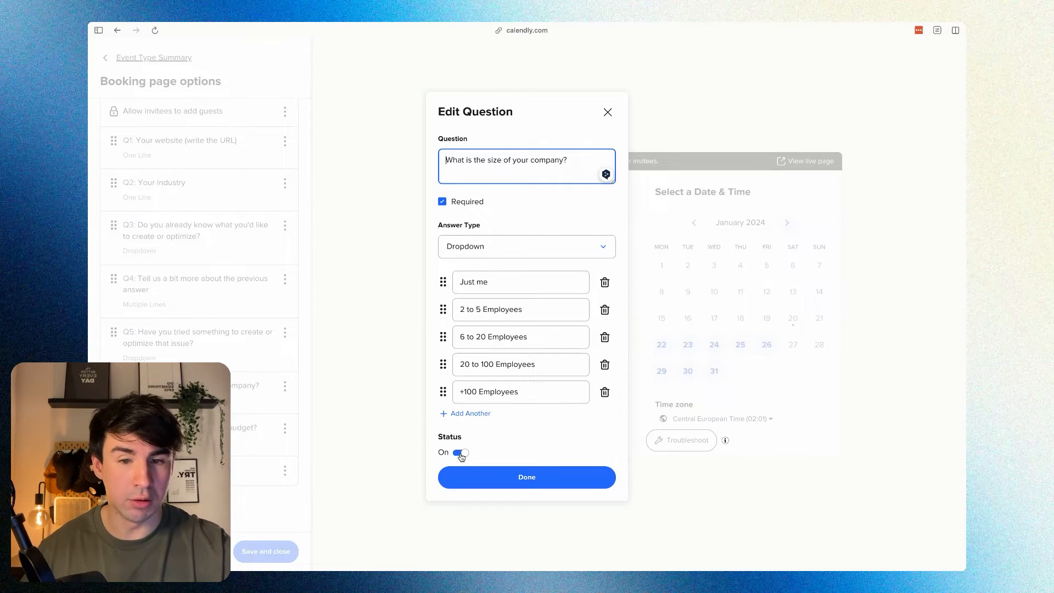
pyautogui.click(607, 111)
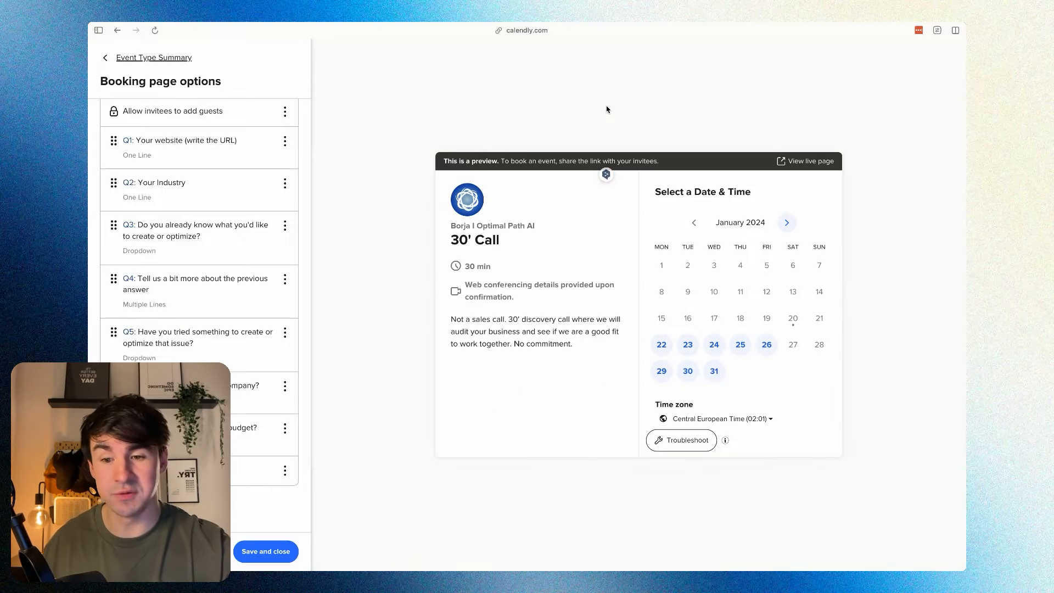
pyautogui.click(285, 391)
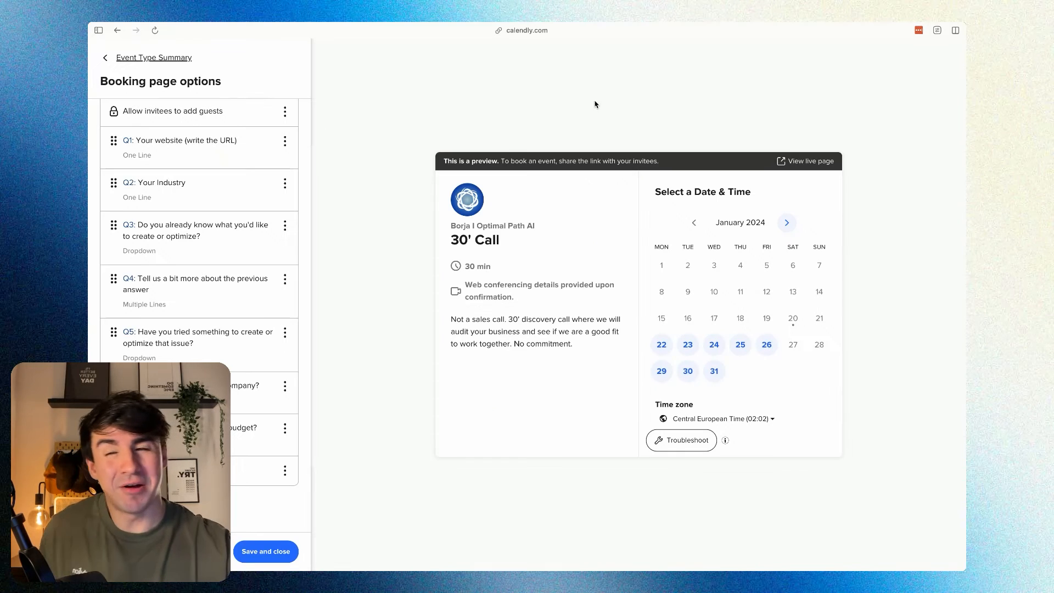
# Switch to Make and filter the link between the Calendly trigger and the first OpenAI module to scheduled_event: name equal to 30' Call.
pyautogui.moveTo(89, 210)
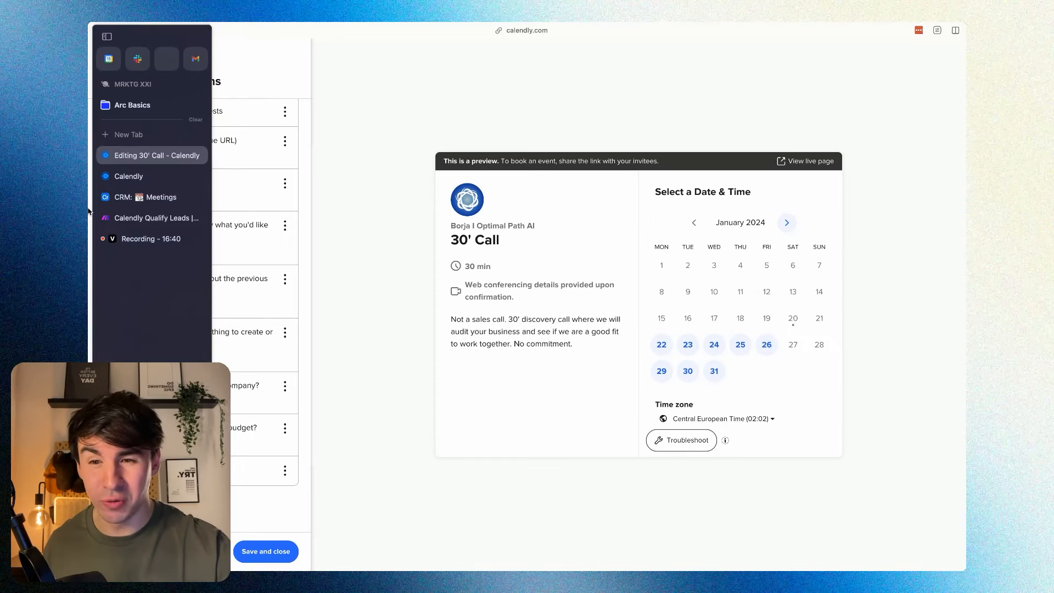
pyautogui.click(125, 218)
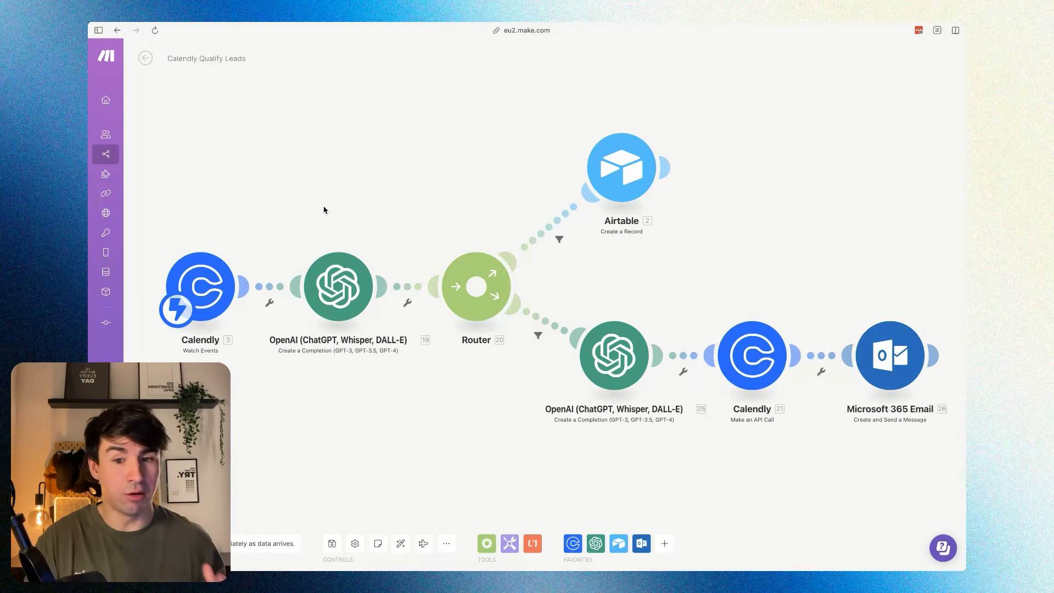
pyautogui.click(289, 286)
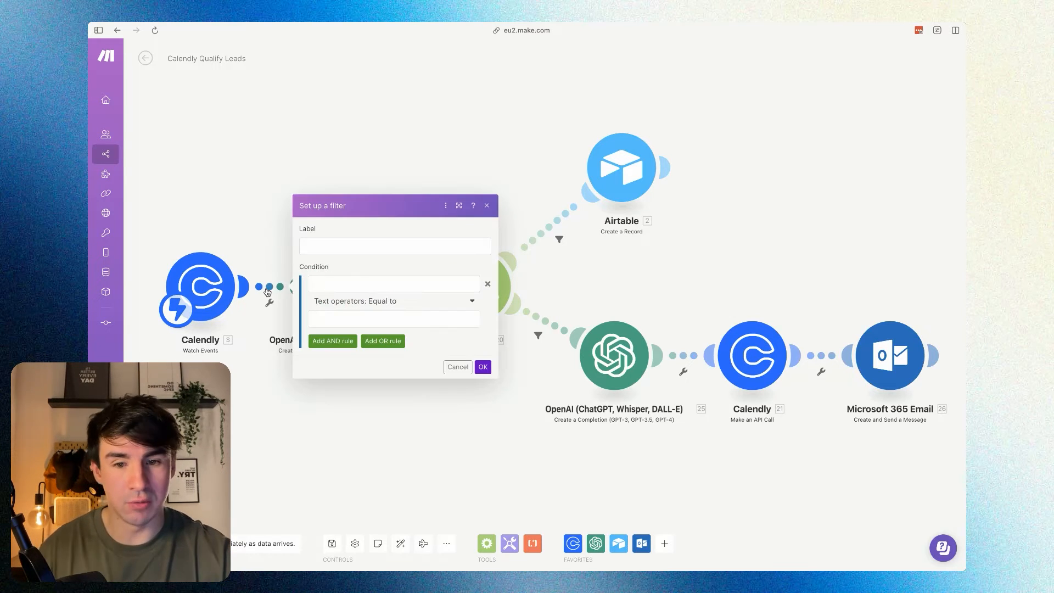
pyautogui.click(349, 283)
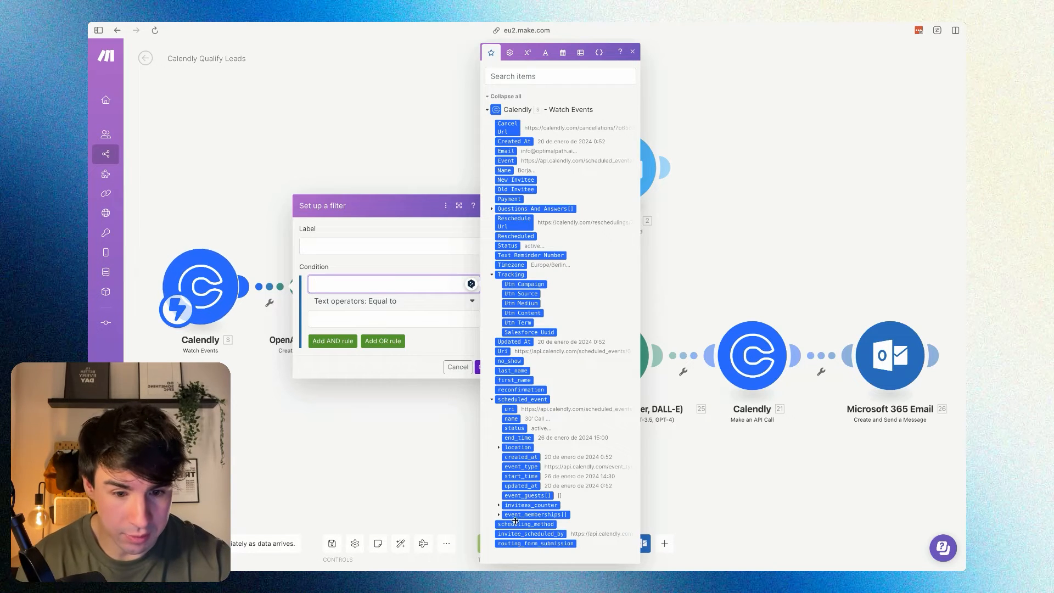
pyautogui.click(511, 418)
pyautogui.click(399, 322)
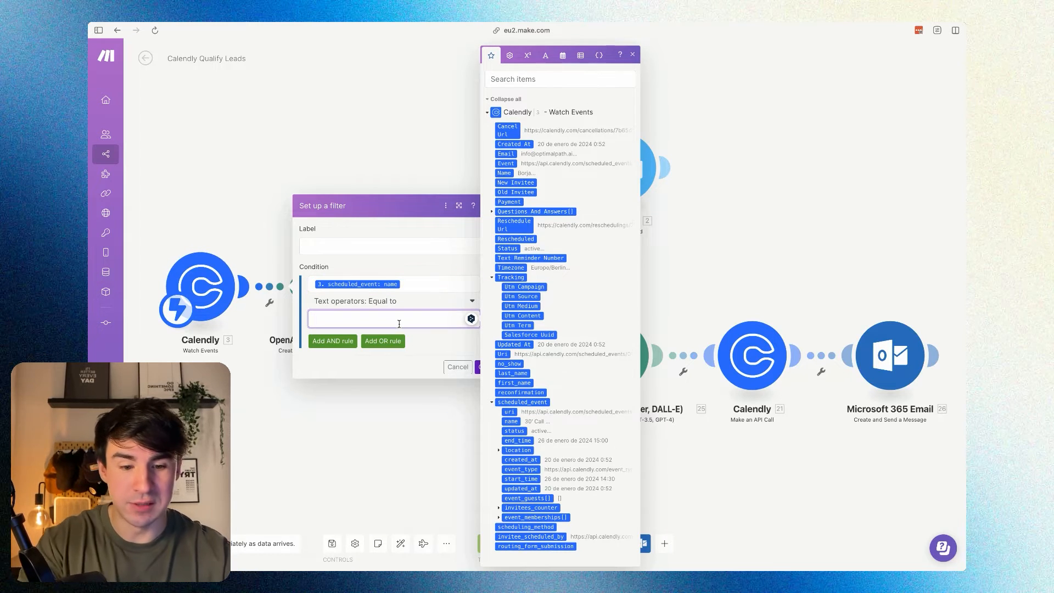
pyautogui.write("30' Call")
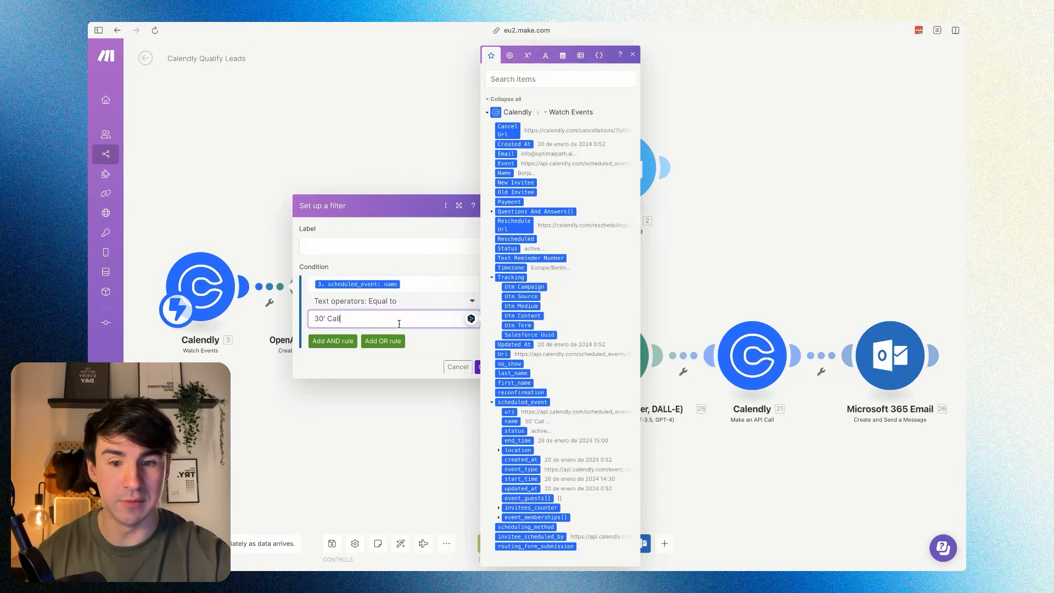
pyautogui.click(476, 367)
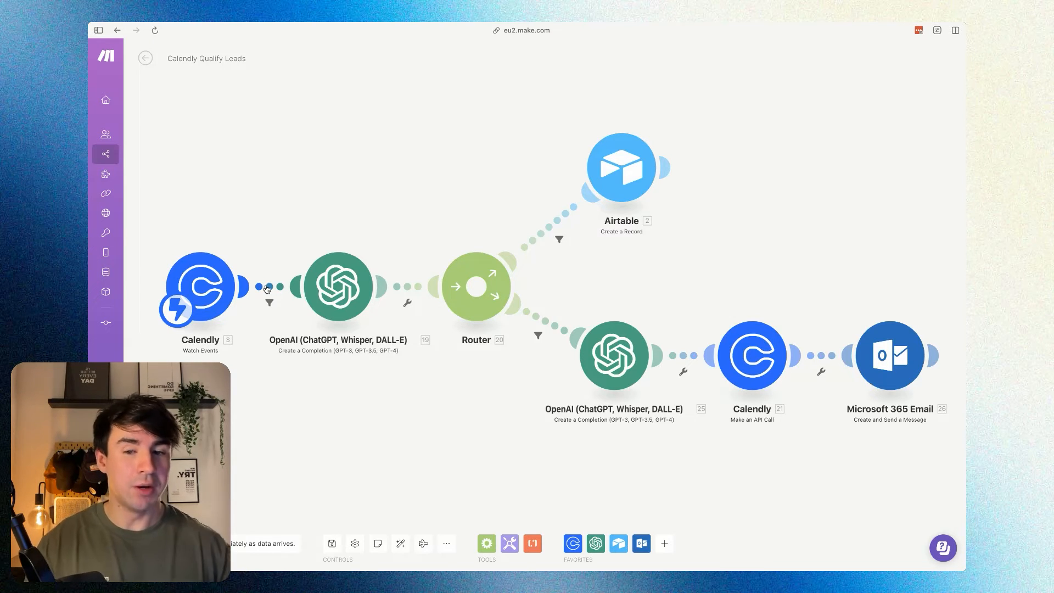
# Open the first OpenAI module and read its model, mapped booking answers and scoring rules in the message content.
pyautogui.click(354, 295)
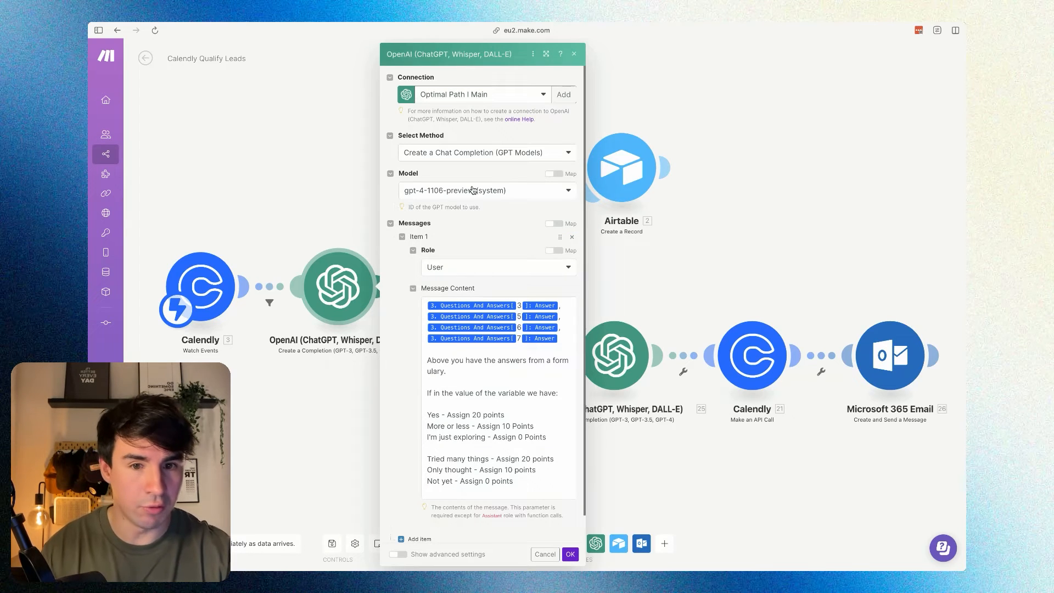
pyautogui.scroll(-1, 472, 192)
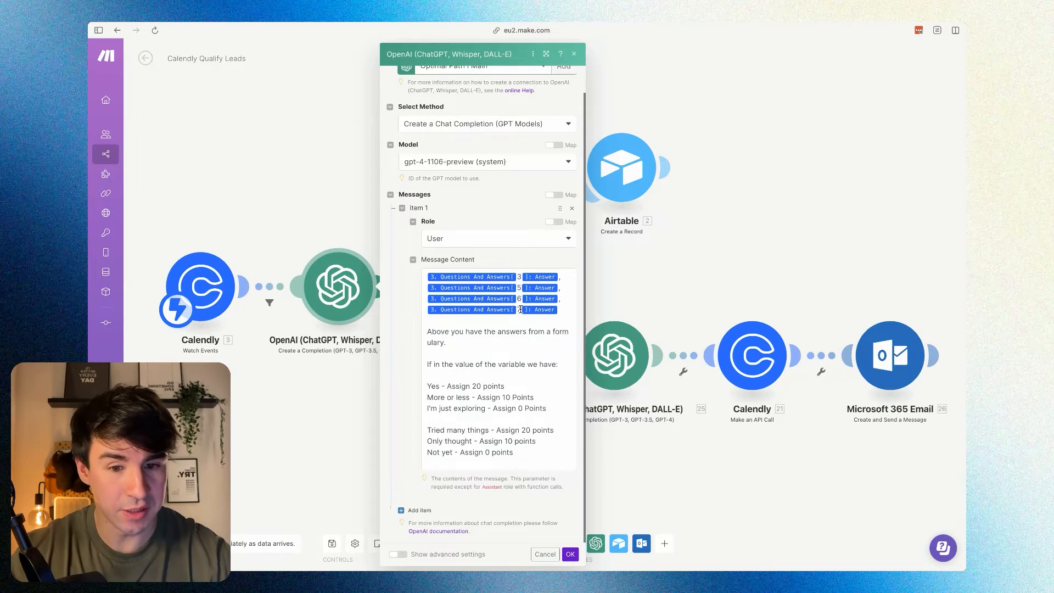
pyautogui.scroll(-5, 497, 357)
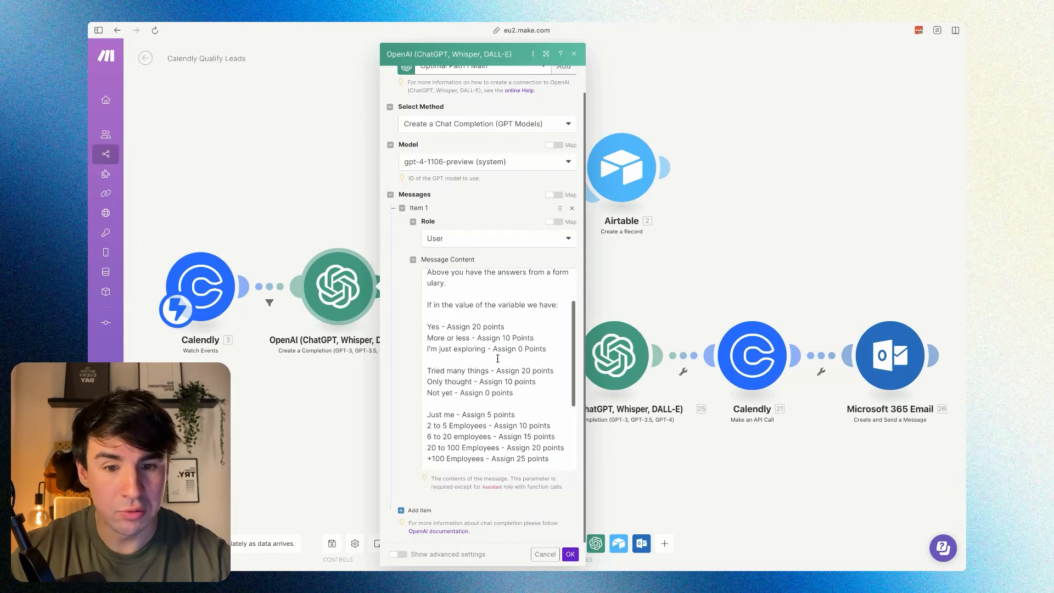
pyautogui.scroll(-4, 497, 357)
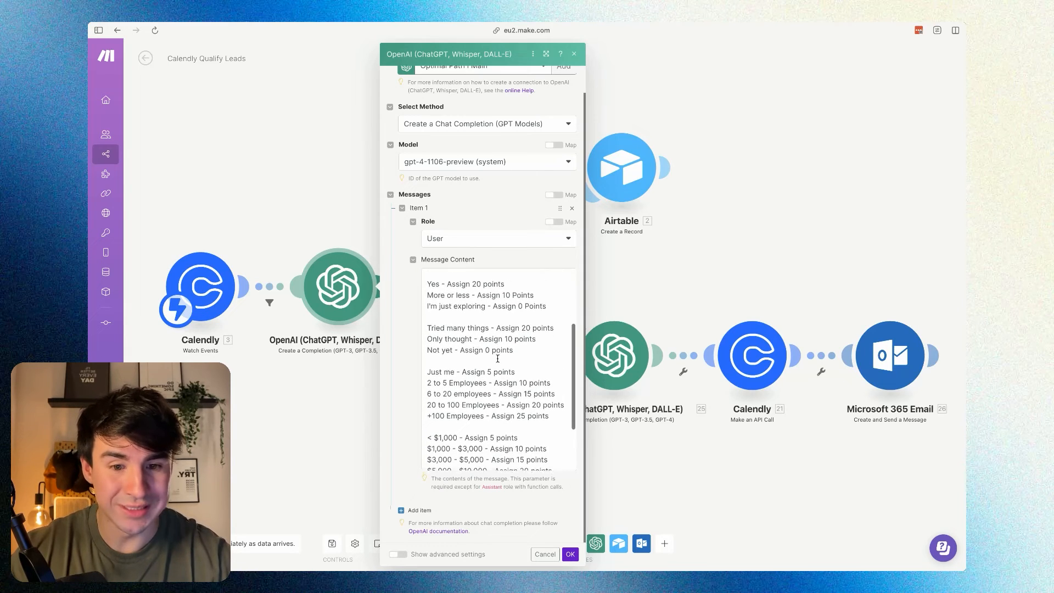
pyautogui.scroll(-1, 497, 358)
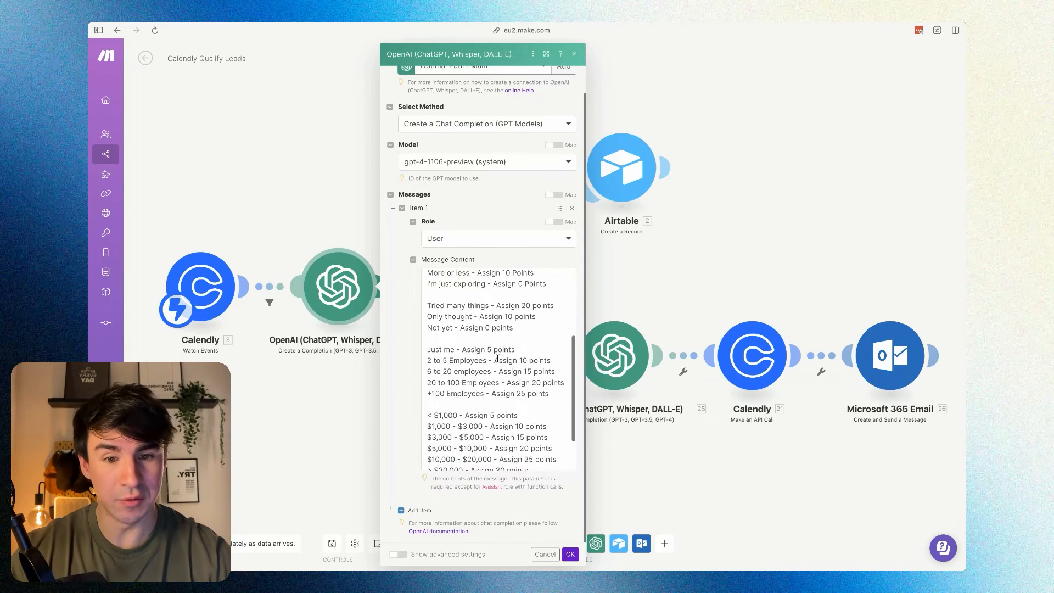
pyautogui.click(488, 305)
pyautogui.moveTo(488, 306); pyautogui.dragTo(422, 307)
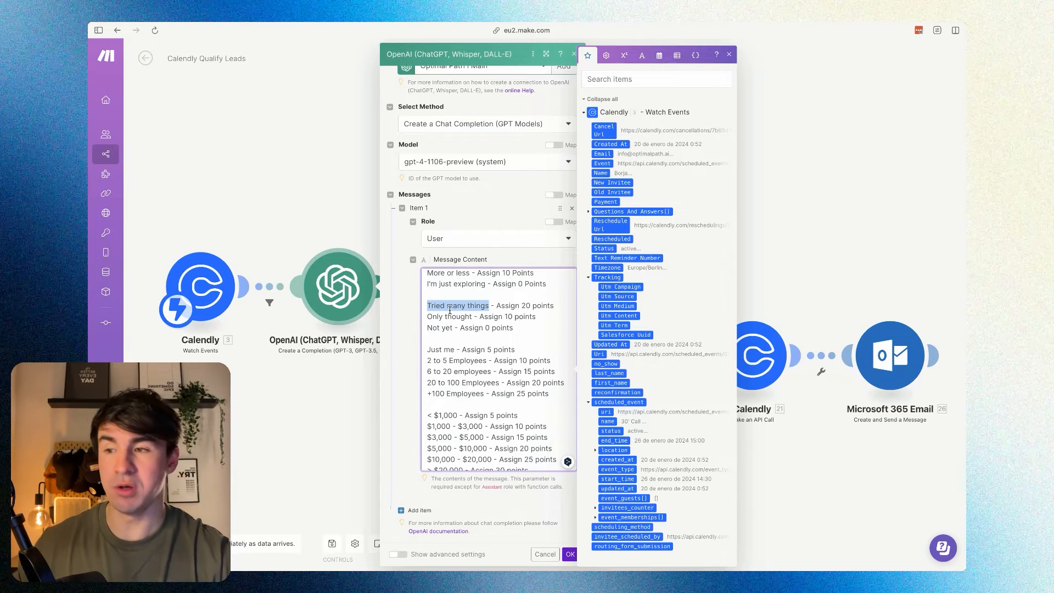
pyautogui.scroll(3, 455, 302)
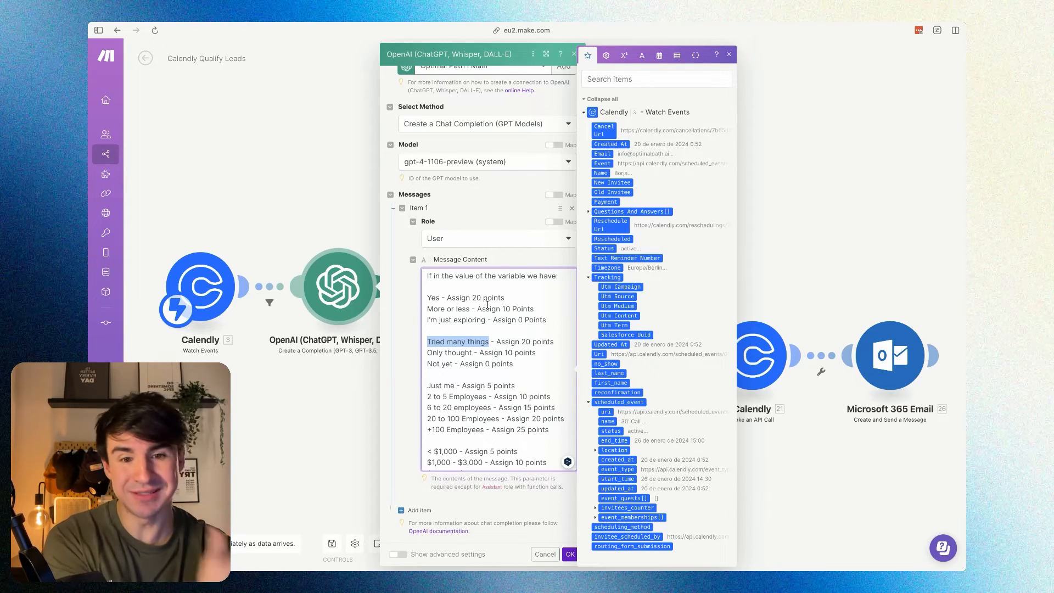
pyautogui.scroll(-5, 504, 334)
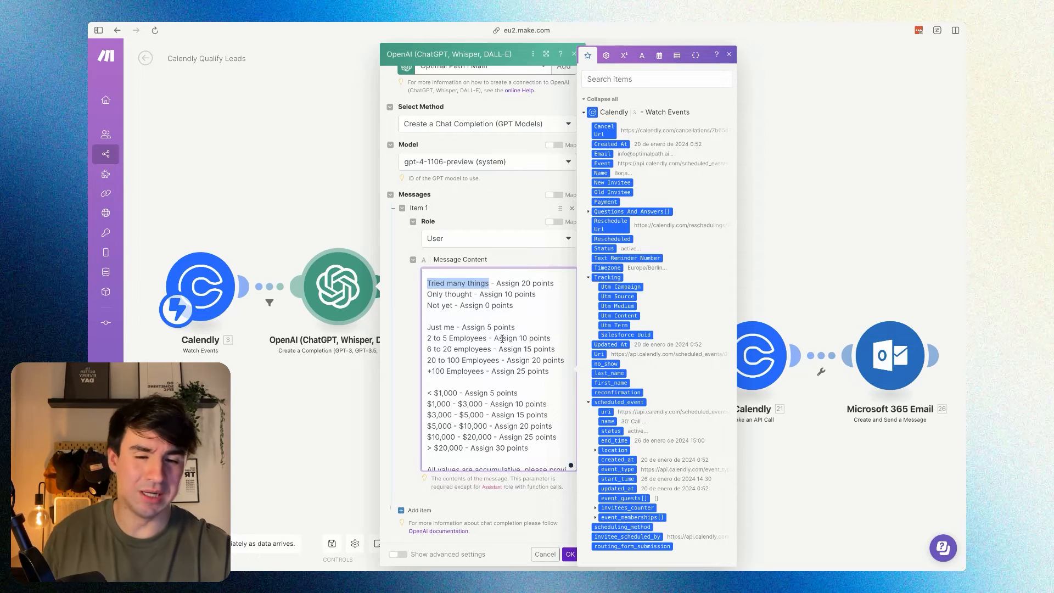
pyautogui.scroll(-3, 502, 339)
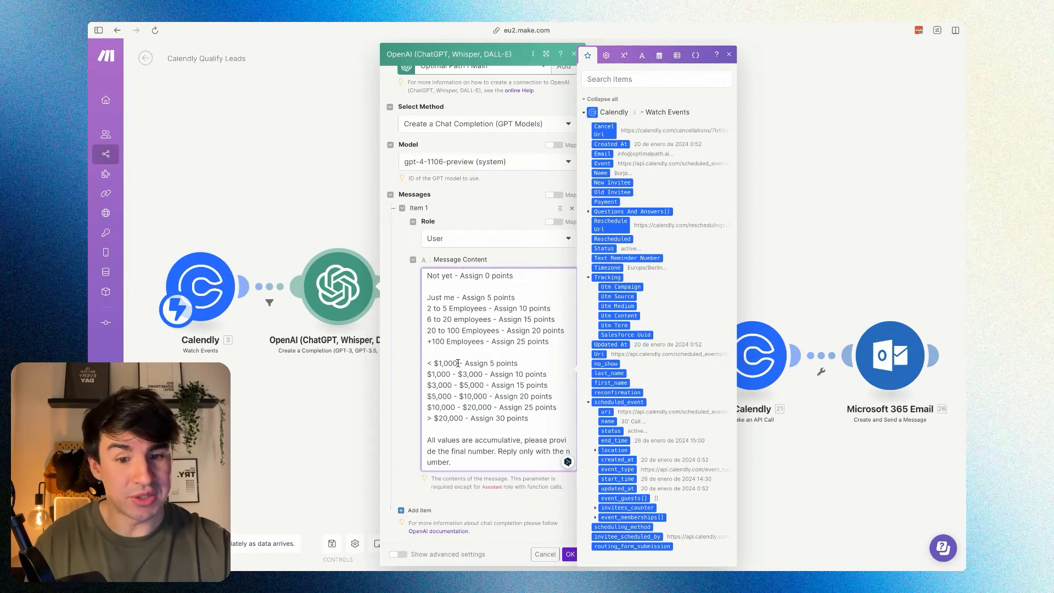
# Examine the points the scoring prompt assigns to the lowest and highest budgets, the project-clarity answers and the company sizes.
pyautogui.moveTo(458, 363); pyautogui.dragTo(424, 362)
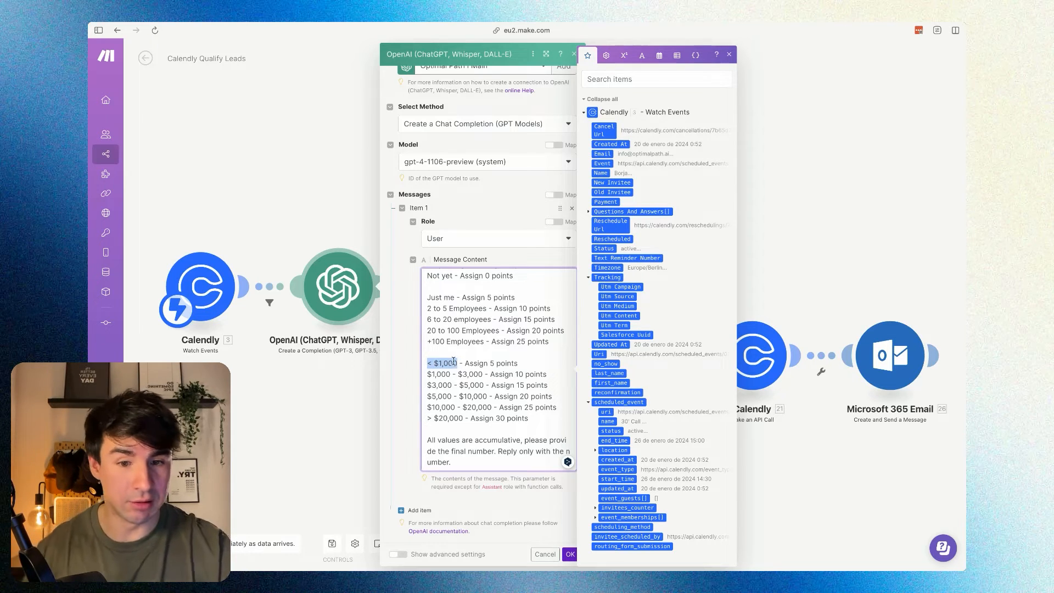
pyautogui.moveTo(465, 363); pyautogui.dragTo(519, 363)
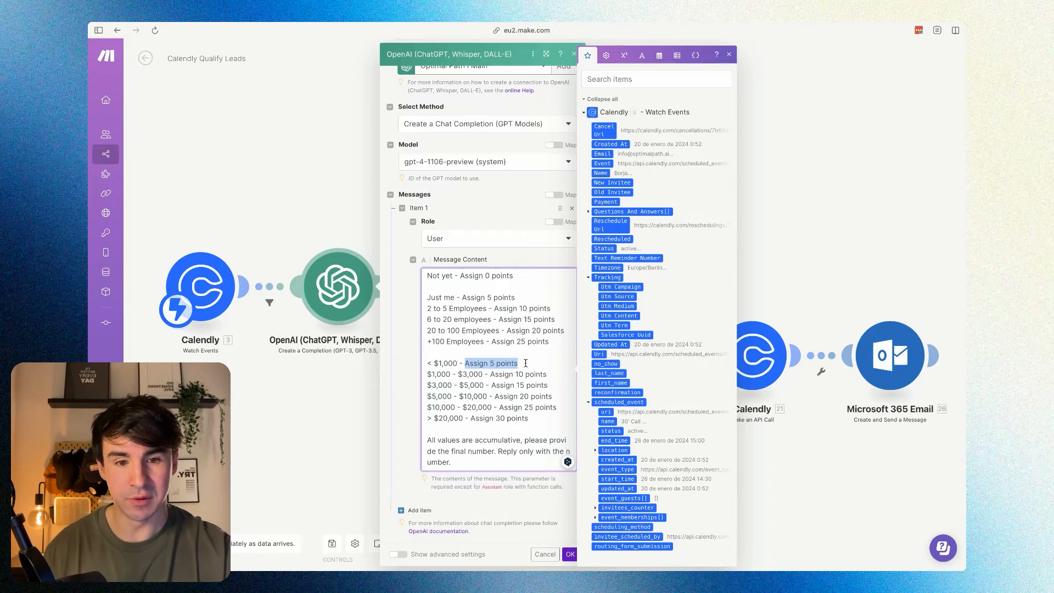
pyautogui.scroll(3, 525, 362)
pyautogui.scroll(2, 525, 363)
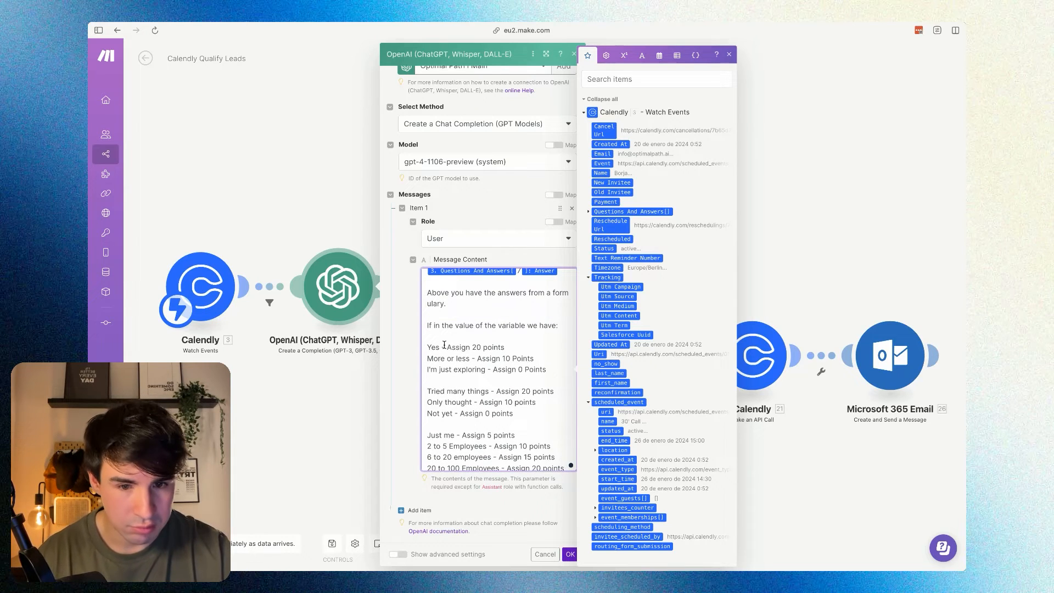
pyautogui.moveTo(446, 346); pyautogui.dragTo(550, 369)
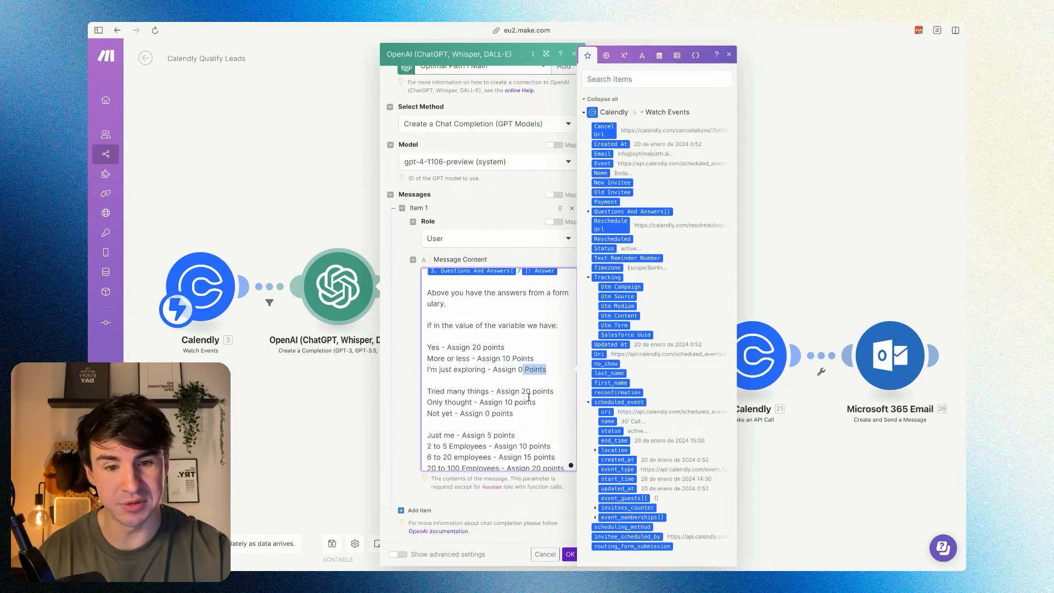
pyautogui.scroll(-3, 528, 396)
pyautogui.moveTo(487, 362); pyautogui.dragTo(516, 360)
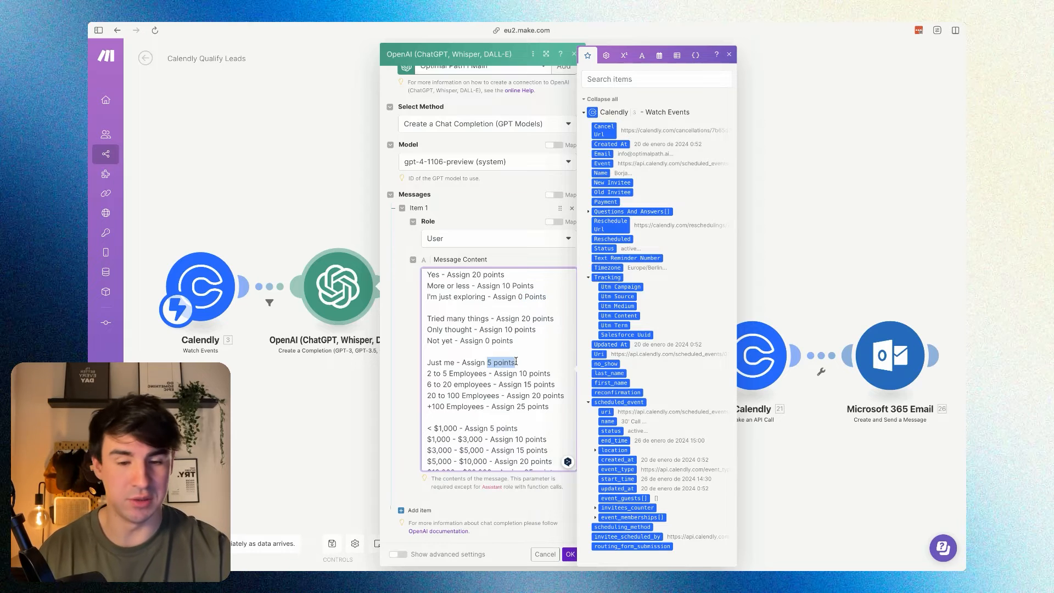
pyautogui.scroll(-3, 538, 385)
pyautogui.moveTo(528, 418); pyautogui.dragTo(427, 418)
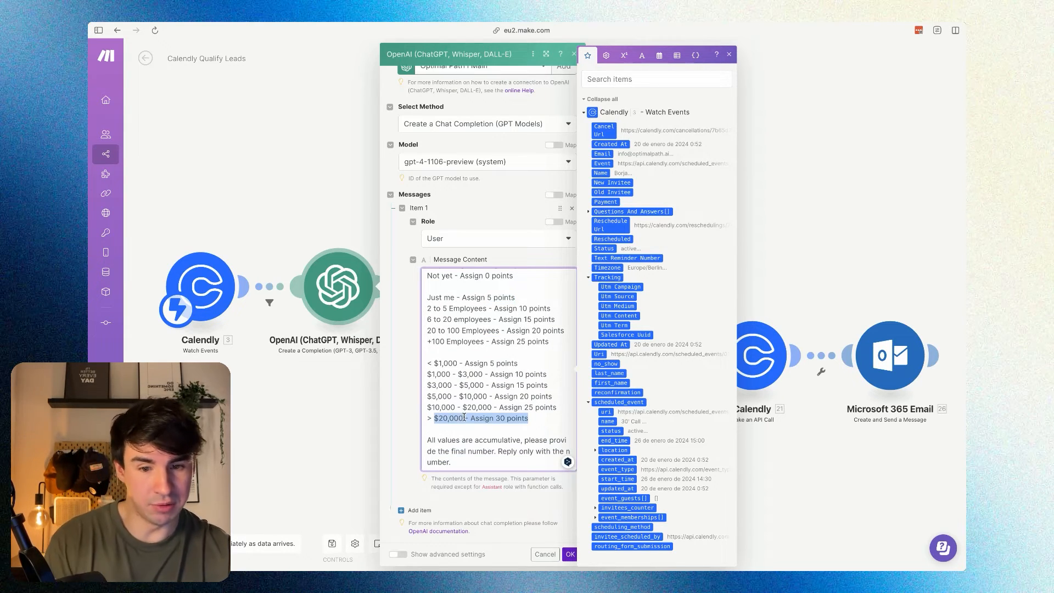
# Highlight the prompt's closing instruction about accumulative values and a number-only reply, and close the OpenAI module's settings.
pyautogui.scroll(1, 464, 420)
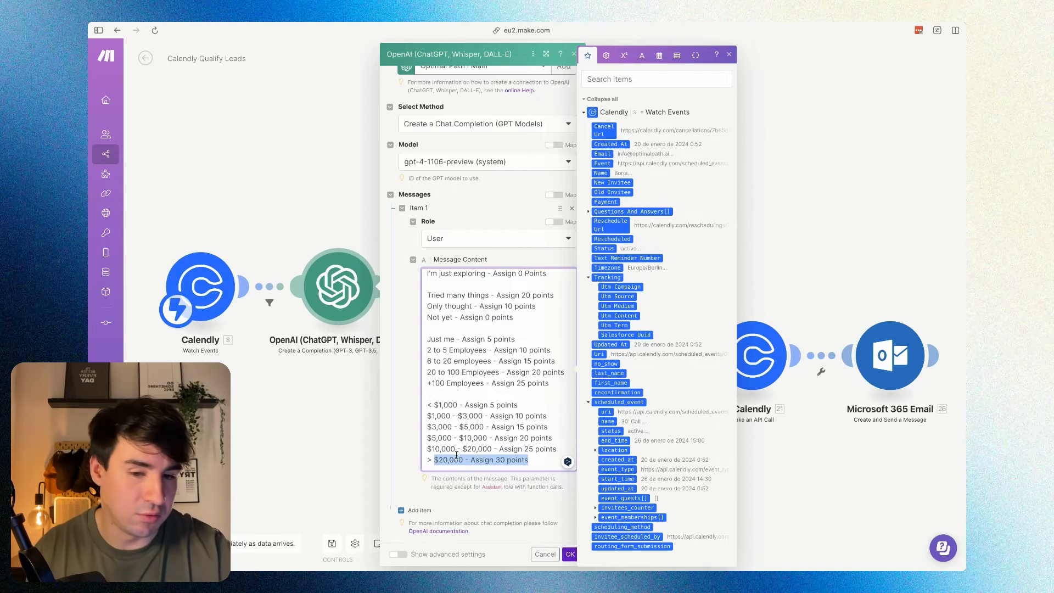
pyautogui.scroll(-1, 464, 454)
pyautogui.moveTo(464, 461); pyautogui.dragTo(423, 445)
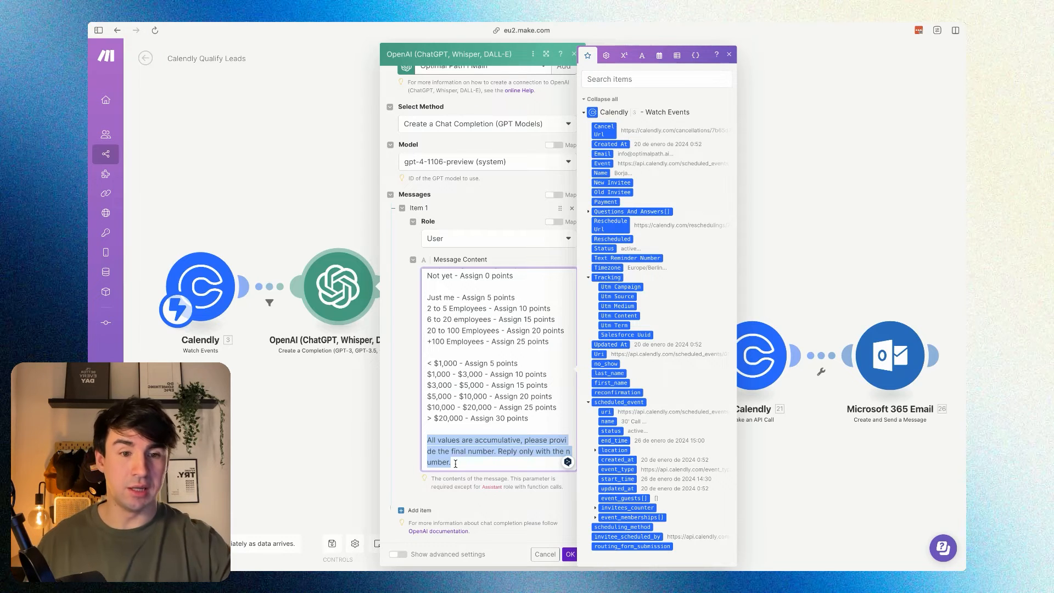
pyautogui.click(800, 178)
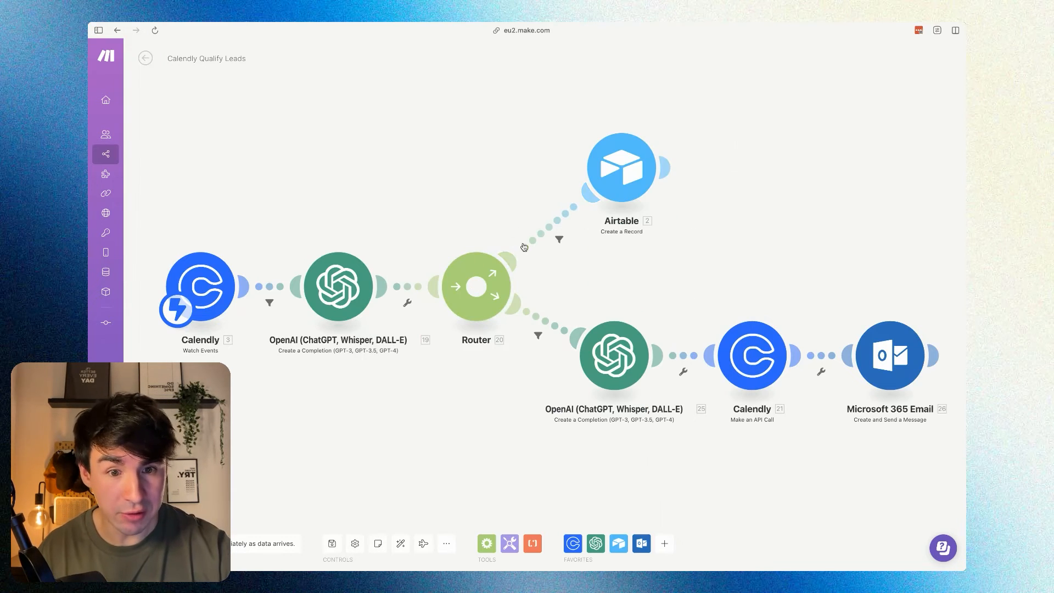
# Open the router-to-Airtable filter and examine its condition, tracing the mapped score to the message content in the first OpenAI module's Choices.
pyautogui.click(556, 230)
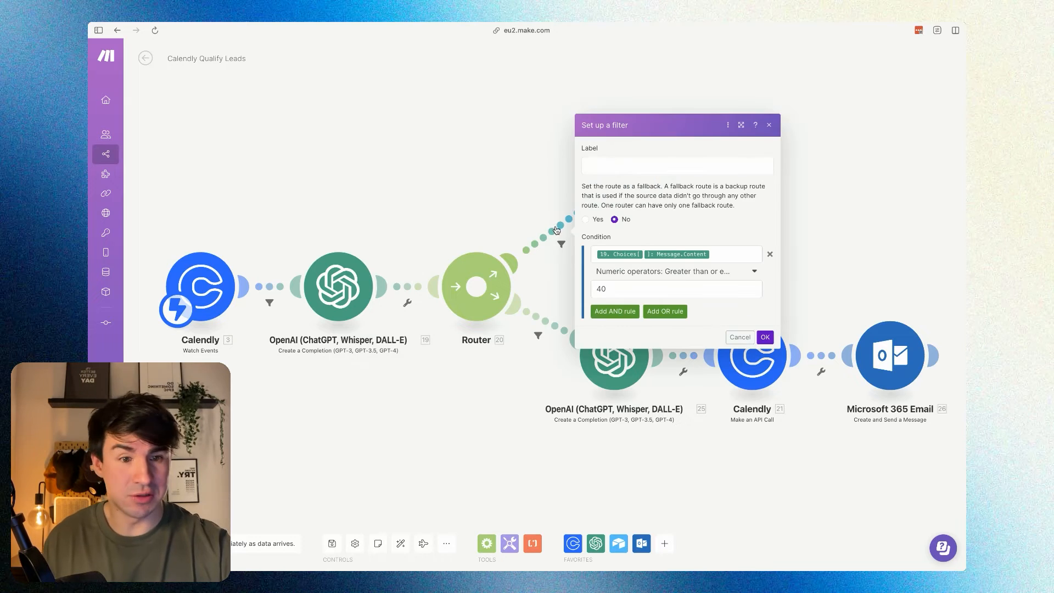
pyautogui.click(723, 257)
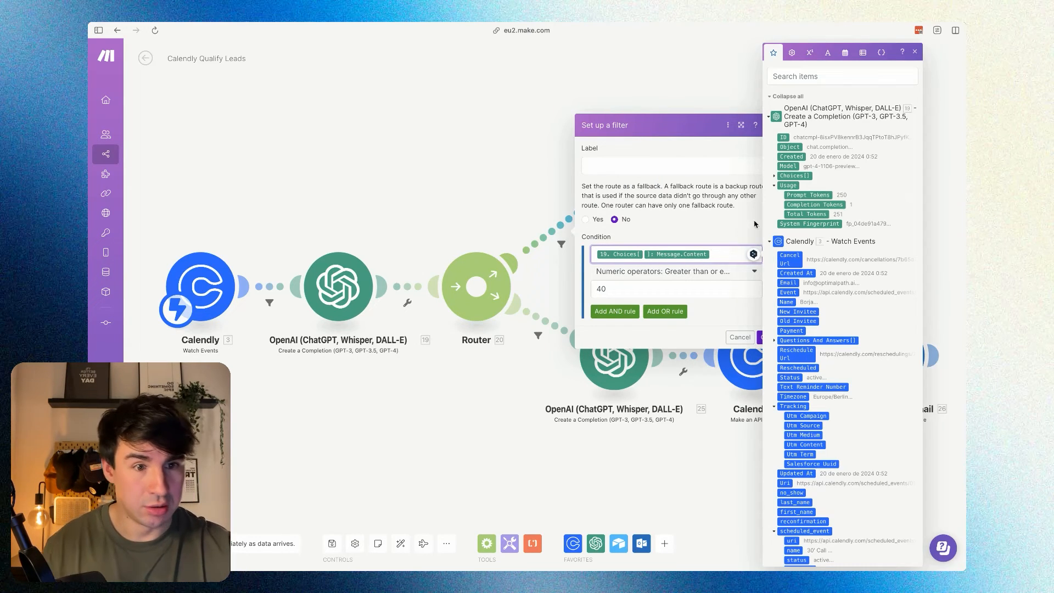
pyautogui.click(776, 175)
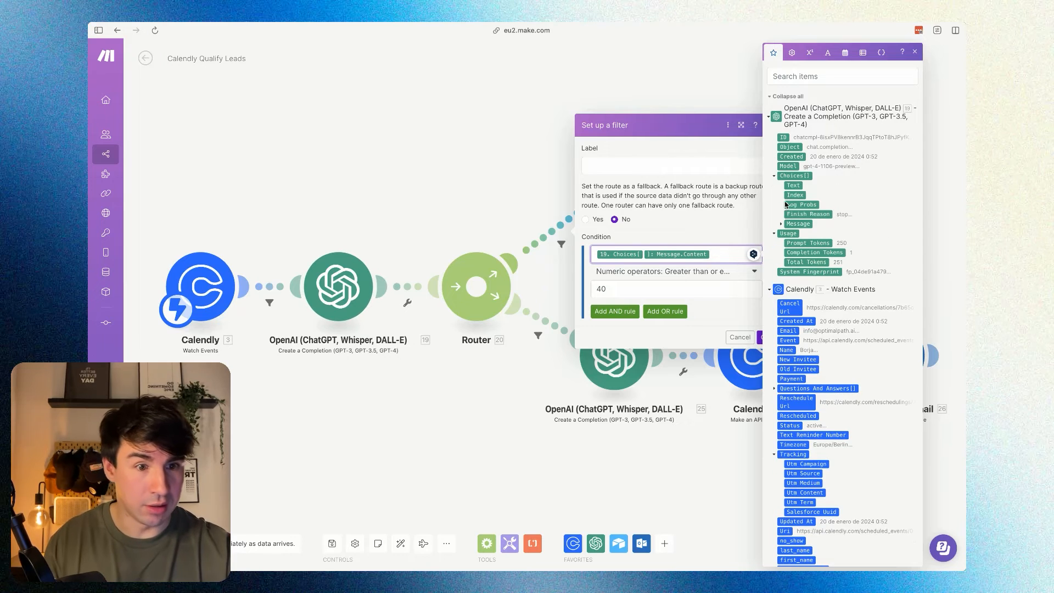
pyautogui.click(788, 225)
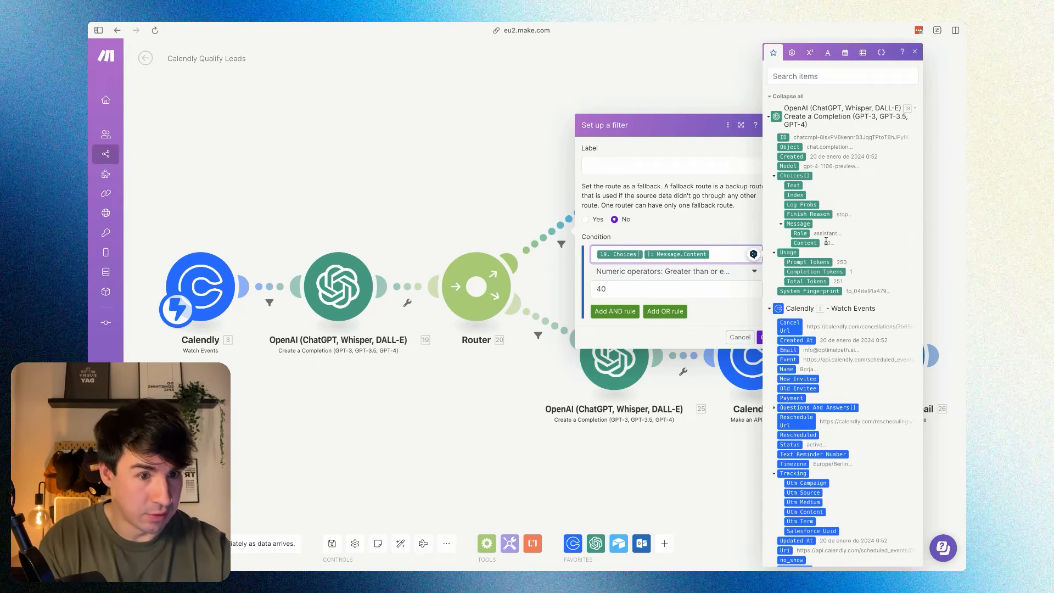
pyautogui.click(780, 224)
pyautogui.click(571, 137)
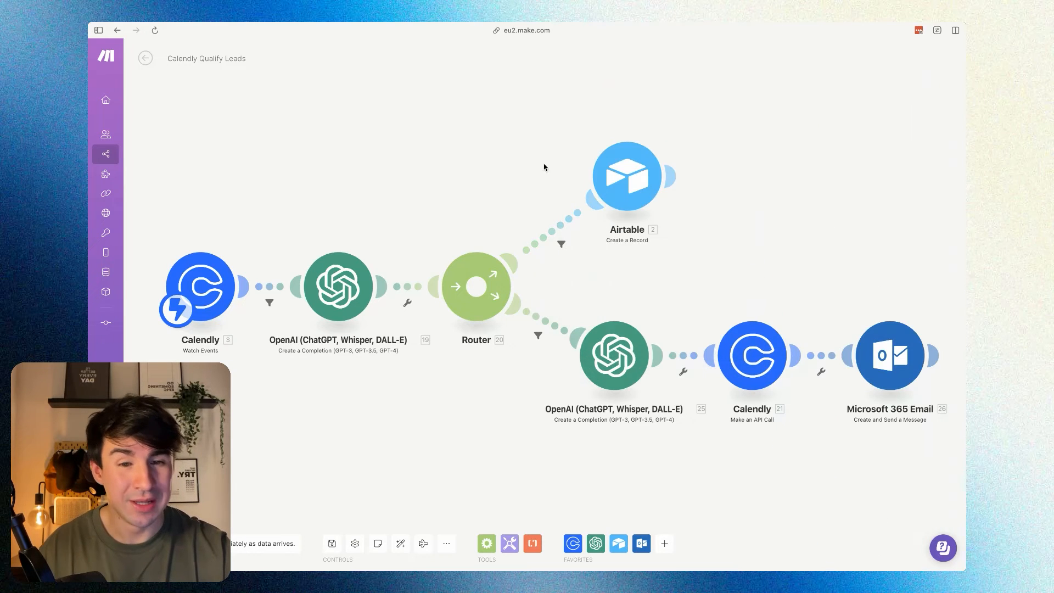
pyautogui.click(550, 230)
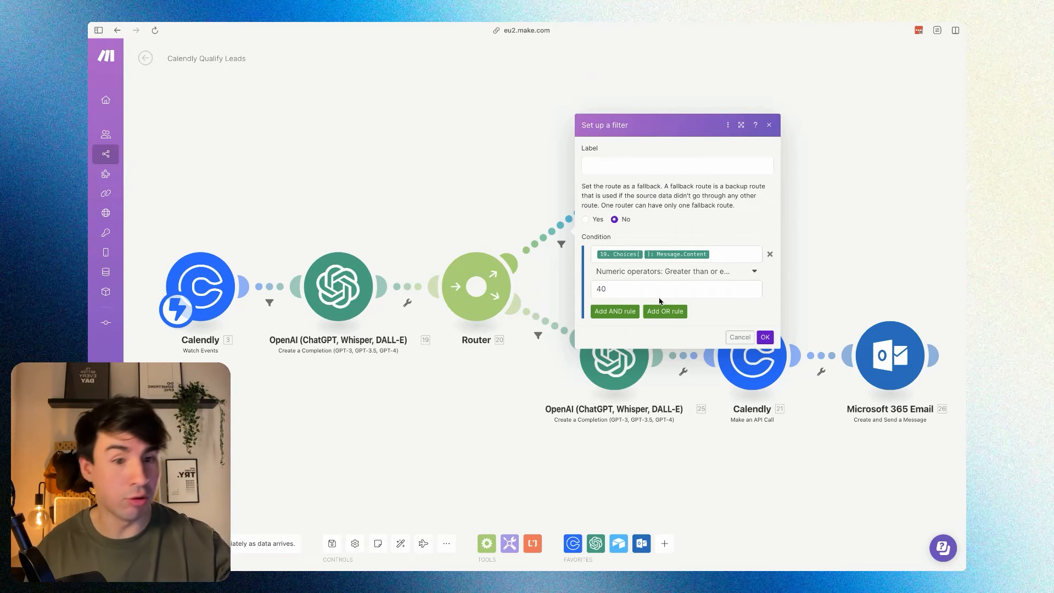
pyautogui.click(850, 189)
# Move the Airtable, second OpenAI, Calendly API call and Microsoft 365 Email modules around the canvas and auto-align the scenario.
pyautogui.moveTo(627, 181); pyautogui.dragTo(661, 147)
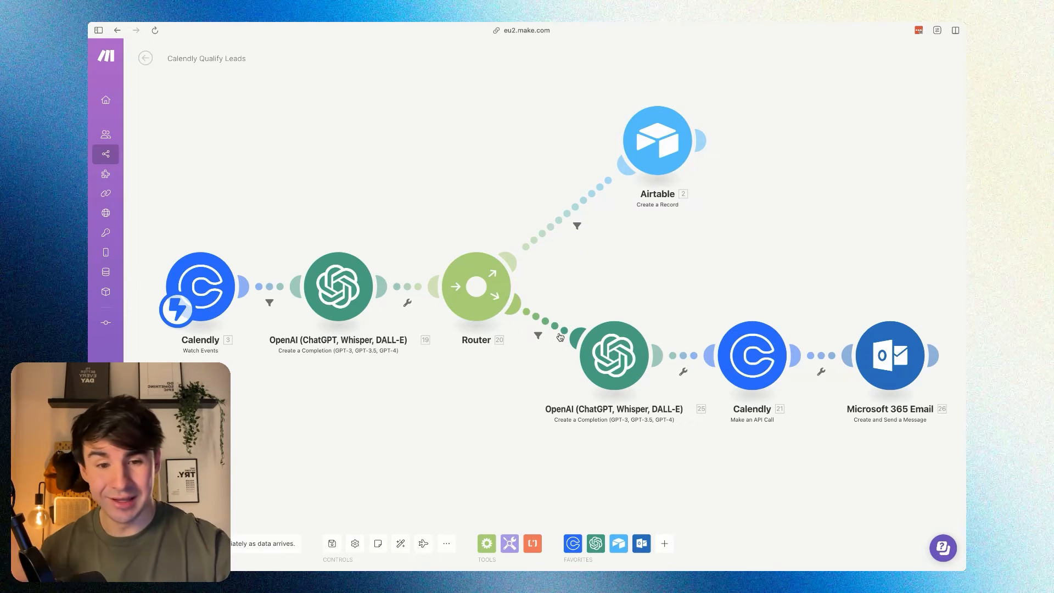
pyautogui.moveTo(620, 360); pyautogui.dragTo(636, 345)
pyautogui.click(635, 345)
pyautogui.click(784, 435)
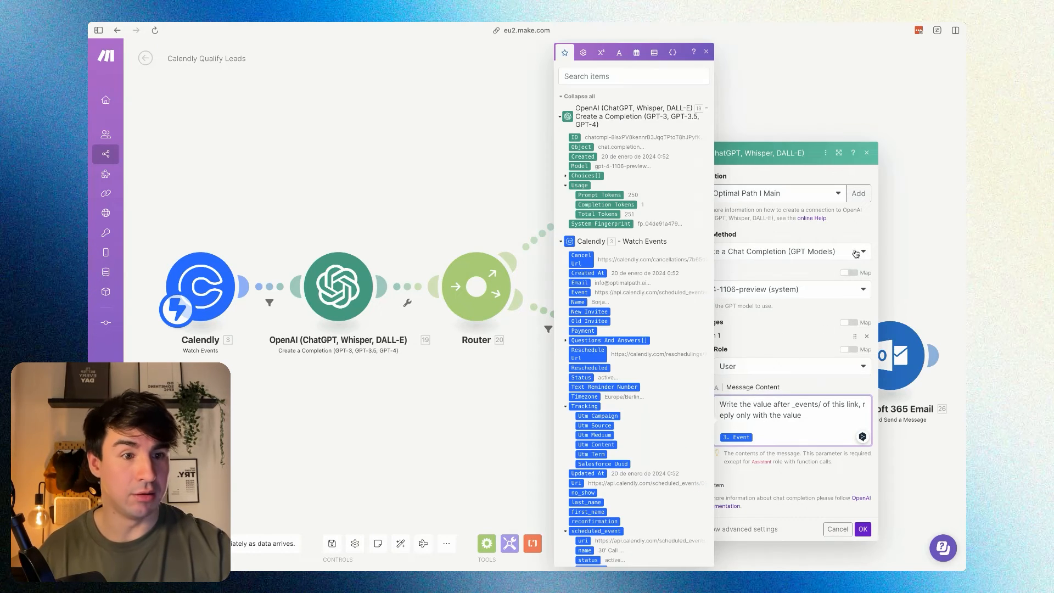
pyautogui.click(867, 154)
pyautogui.moveTo(764, 349); pyautogui.dragTo(777, 304)
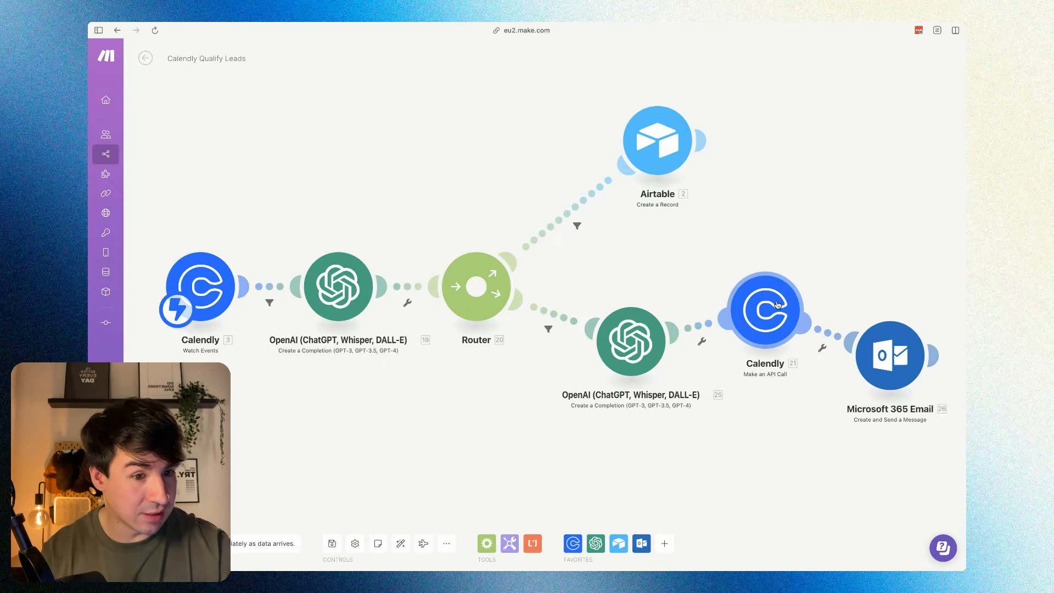
pyautogui.moveTo(849, 337); pyautogui.dragTo(872, 246)
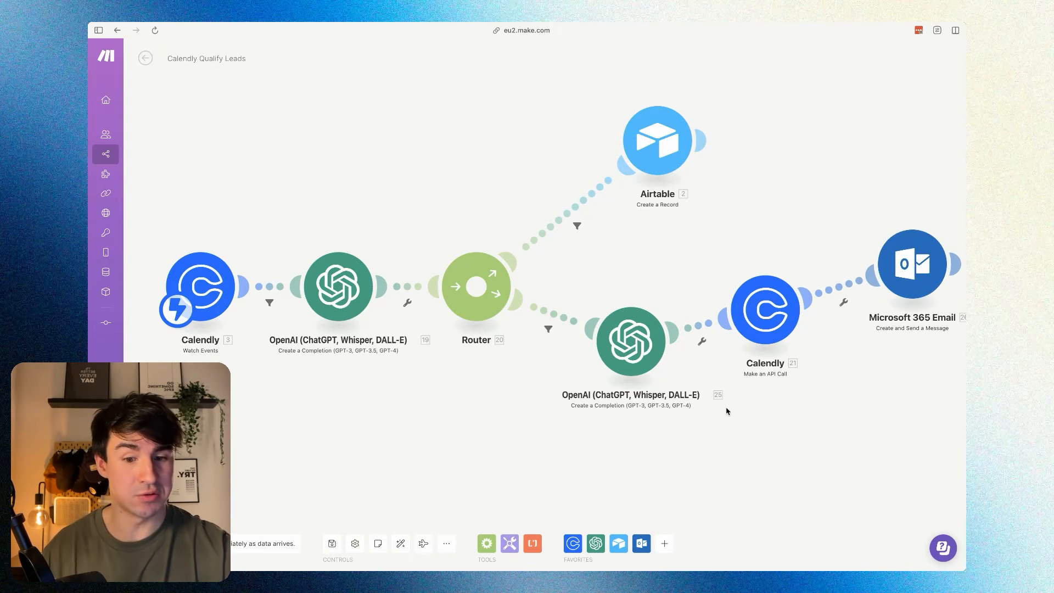
pyautogui.click(400, 543)
# Examine the mapped score, numeric operator and threshold in the filters of the Airtable and second OpenAI routes, and confirm both filters.
pyautogui.click(552, 251)
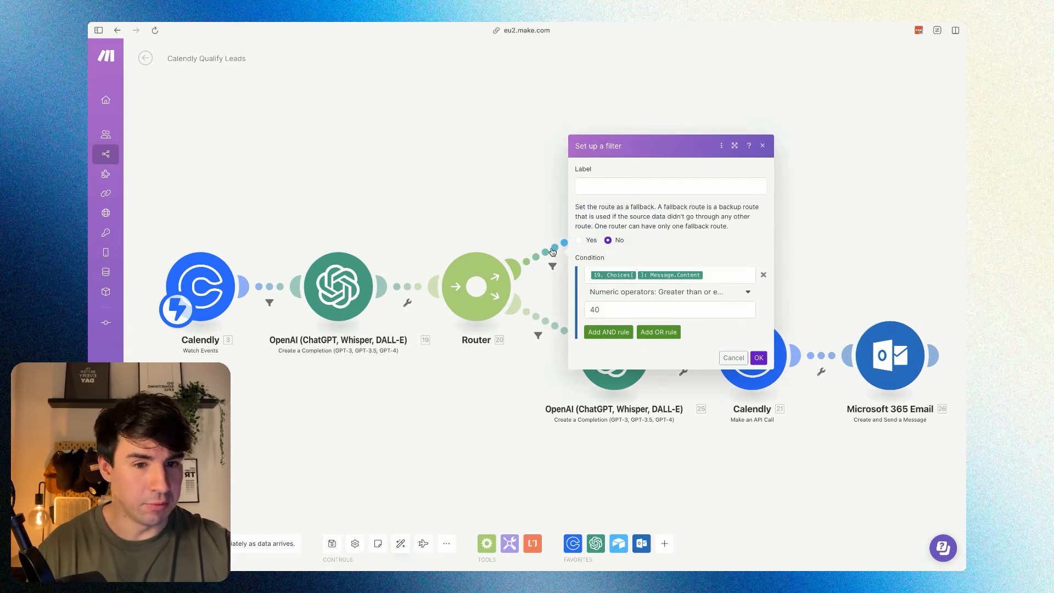
pyautogui.click(724, 274)
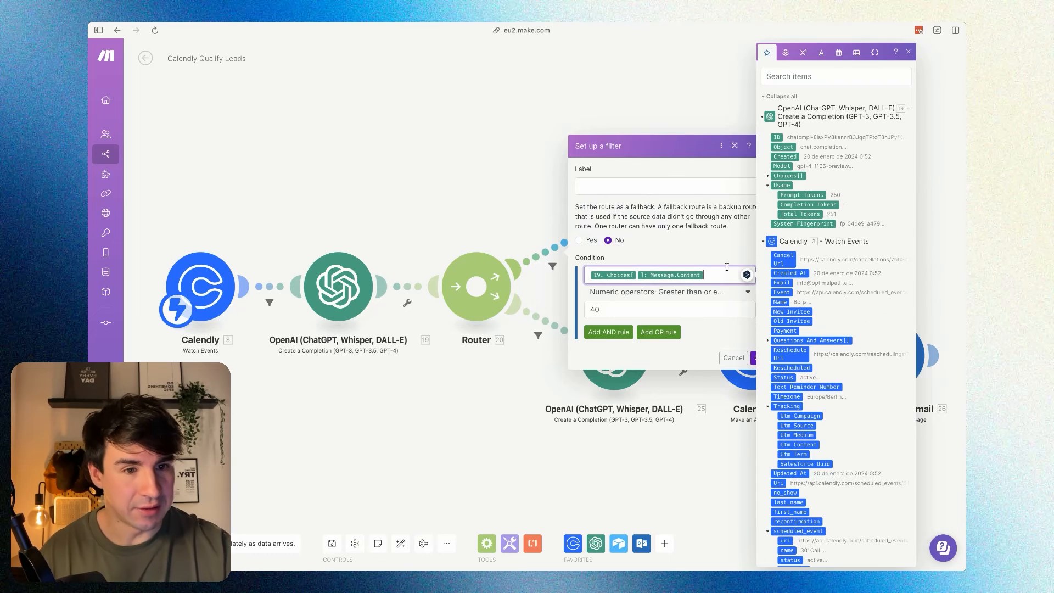
pyautogui.click(768, 176)
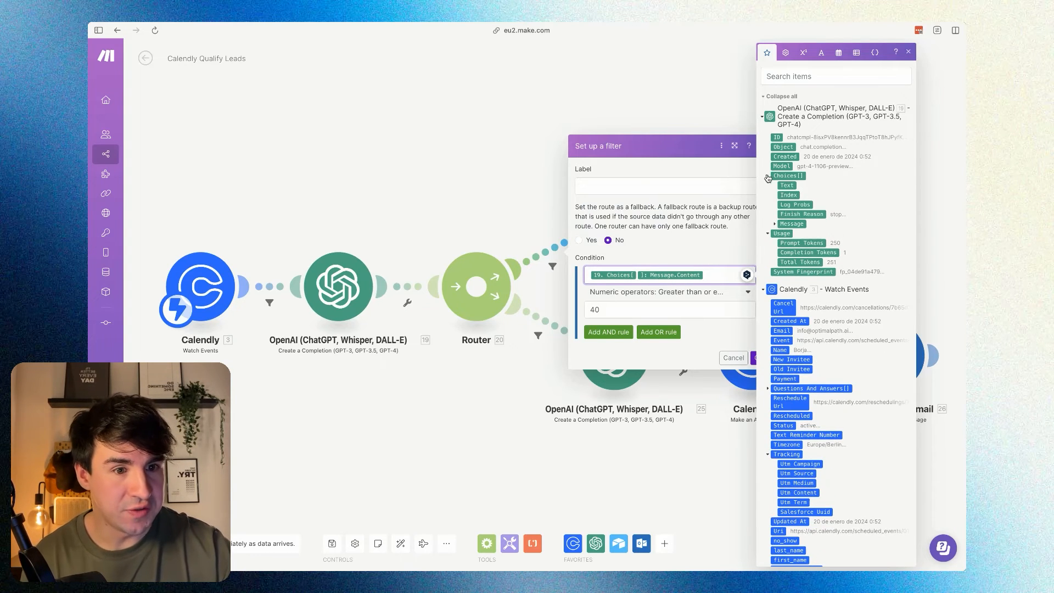
pyautogui.click(774, 224)
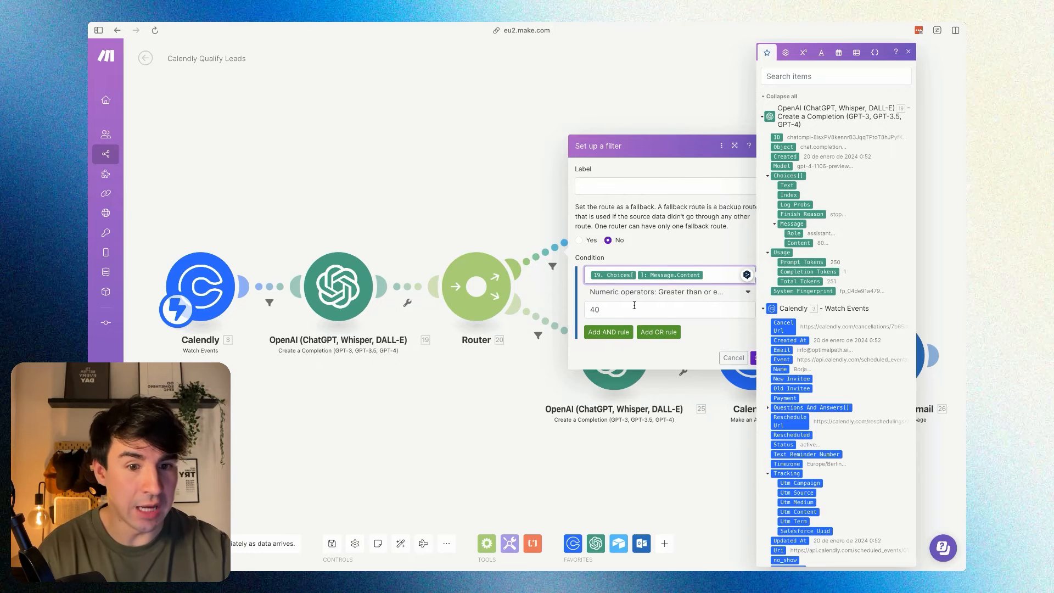
pyautogui.click(664, 293)
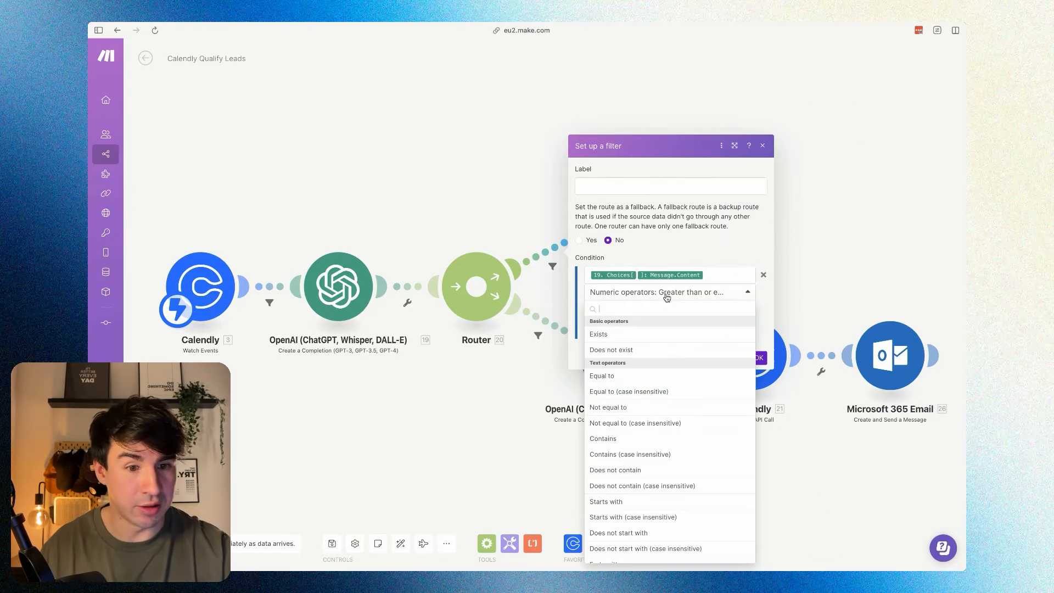
pyautogui.scroll(-5, 663, 419)
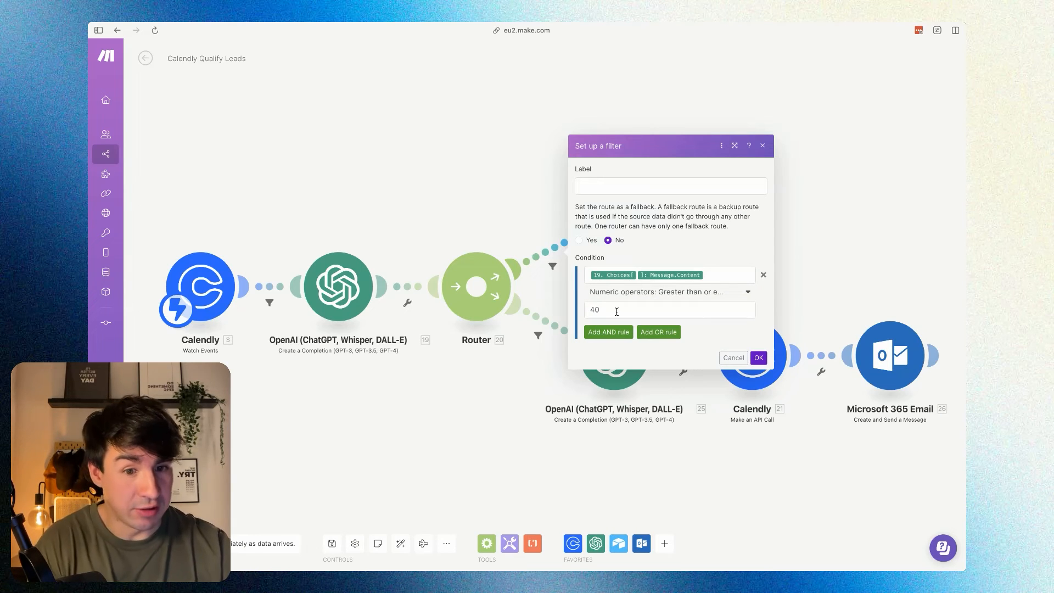
pyautogui.click(758, 357)
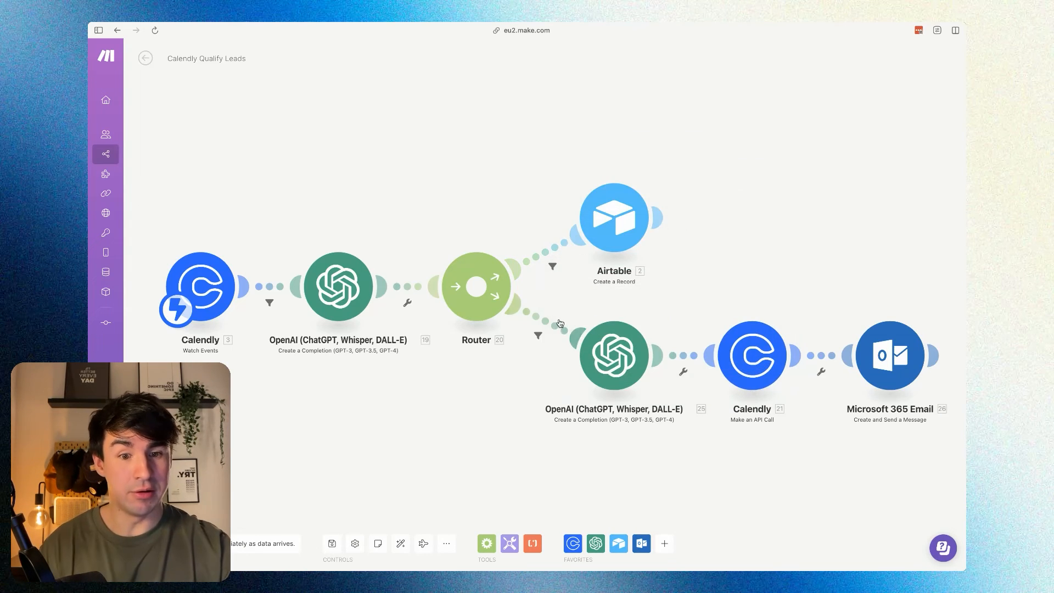
pyautogui.click(560, 323)
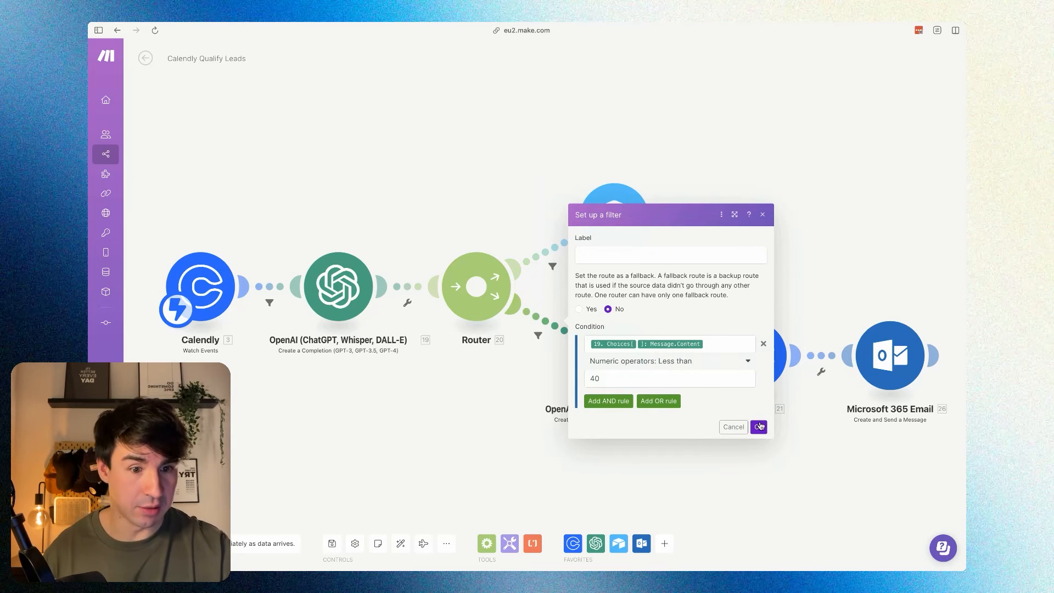
pyautogui.click(759, 426)
# Open the Airtable module and review how the Meetings record fields, from Email to Budget, are mapped to the Calendly booking data.
pyautogui.click(651, 220)
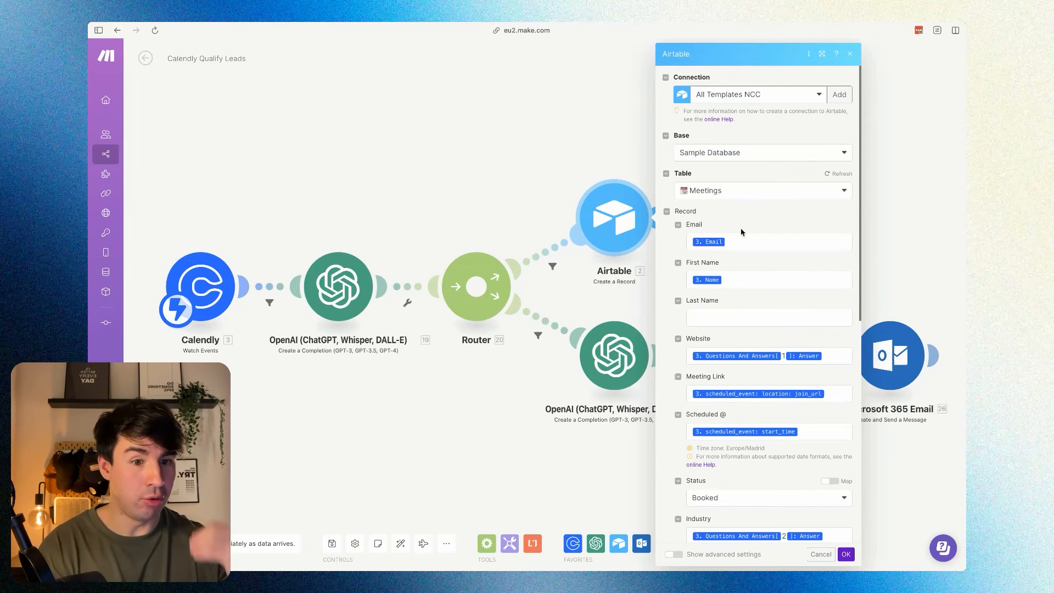
pyautogui.click(749, 244)
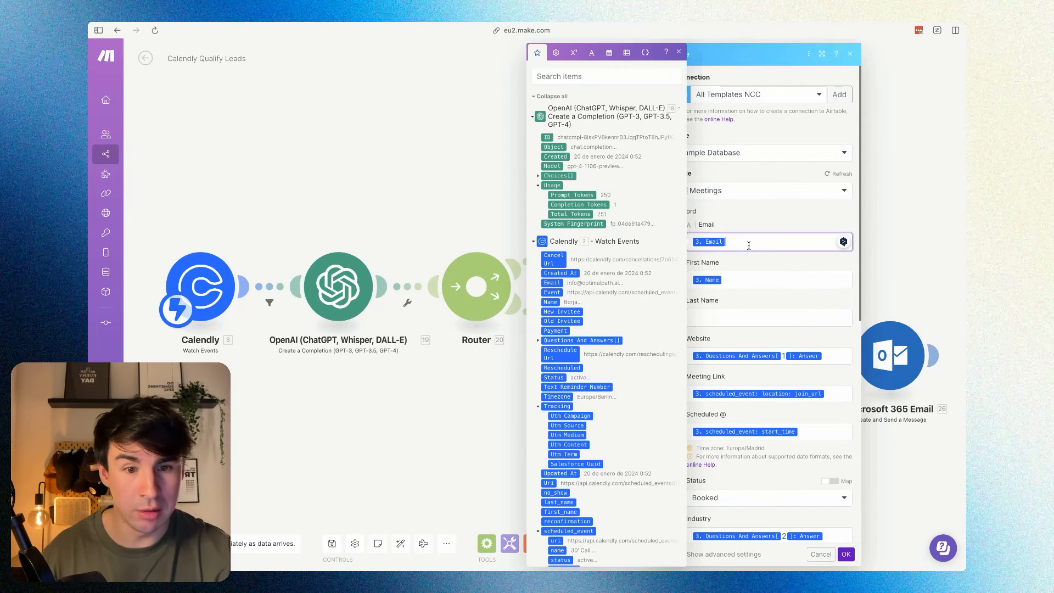
pyautogui.click(758, 280)
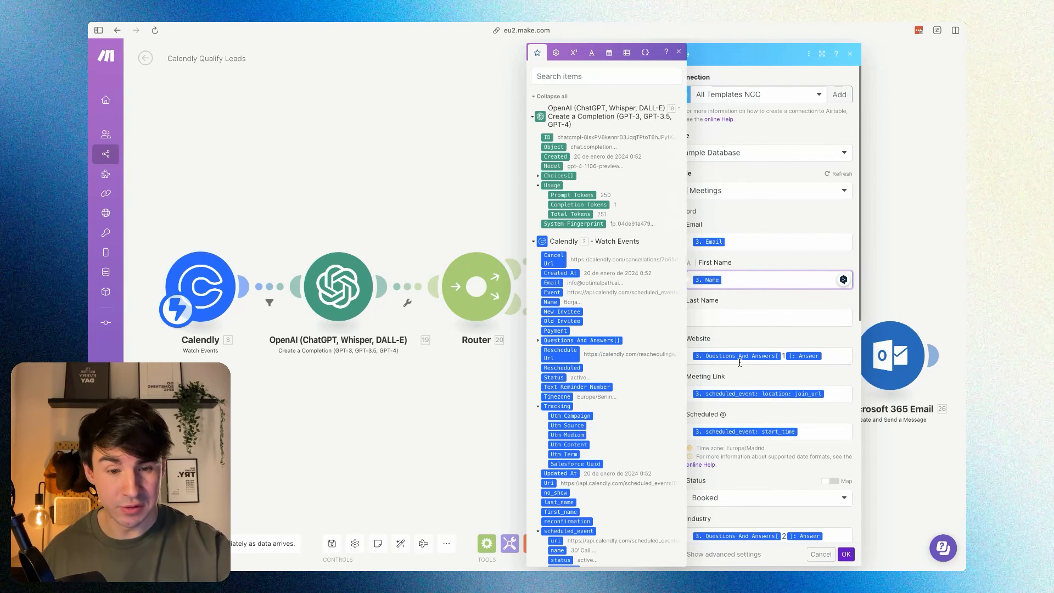
pyautogui.click(782, 357)
pyautogui.scroll(-5, 782, 355)
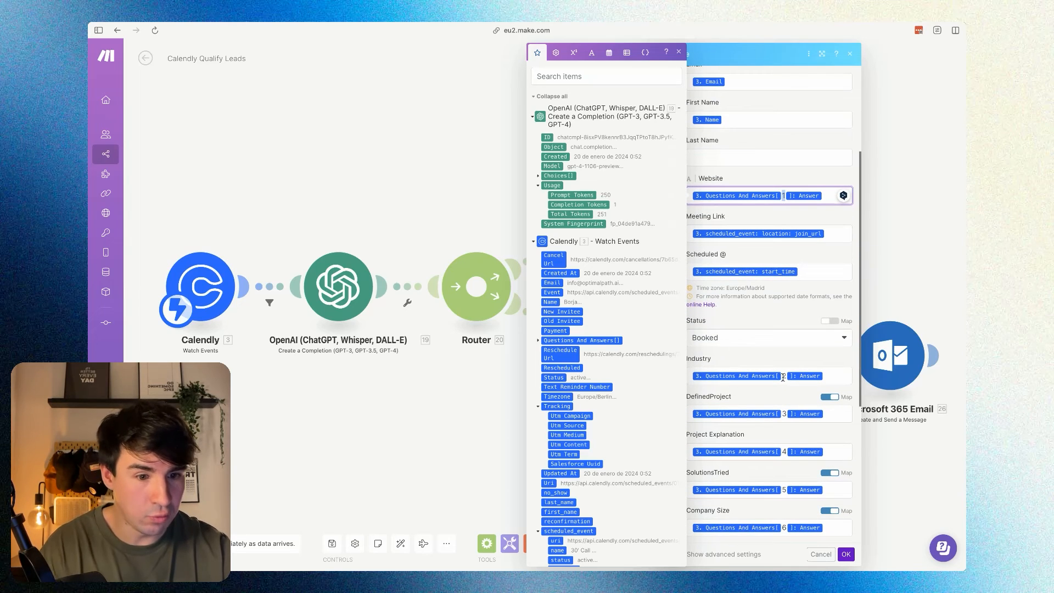
pyautogui.scroll(-2, 783, 376)
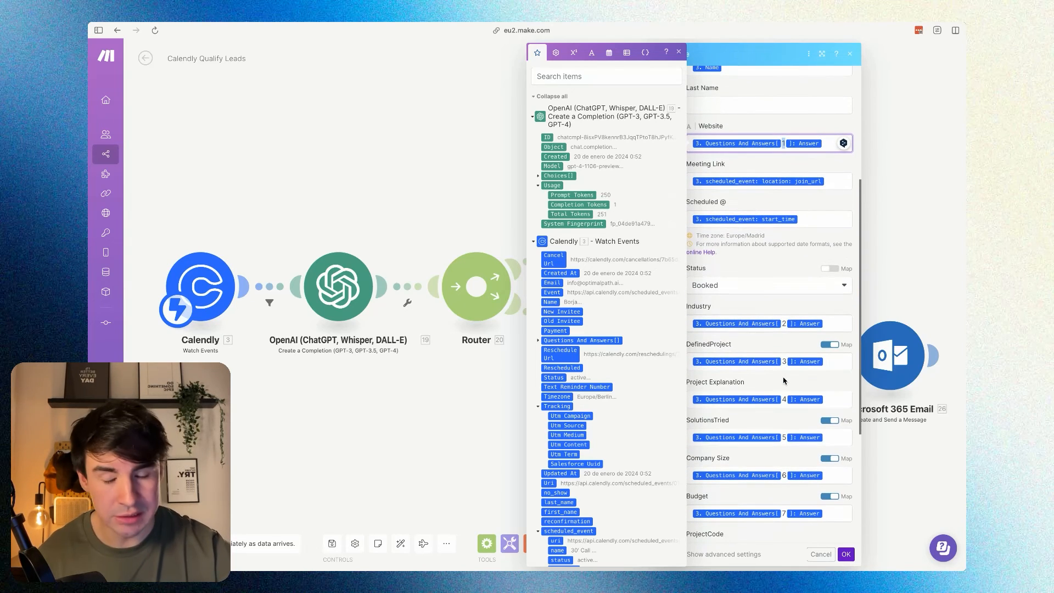
# Switch to Calendly's 30' Call editor and check the order of the invitee questions that the numbered Airtable answers refer to.
pyautogui.moveTo(91, 181)
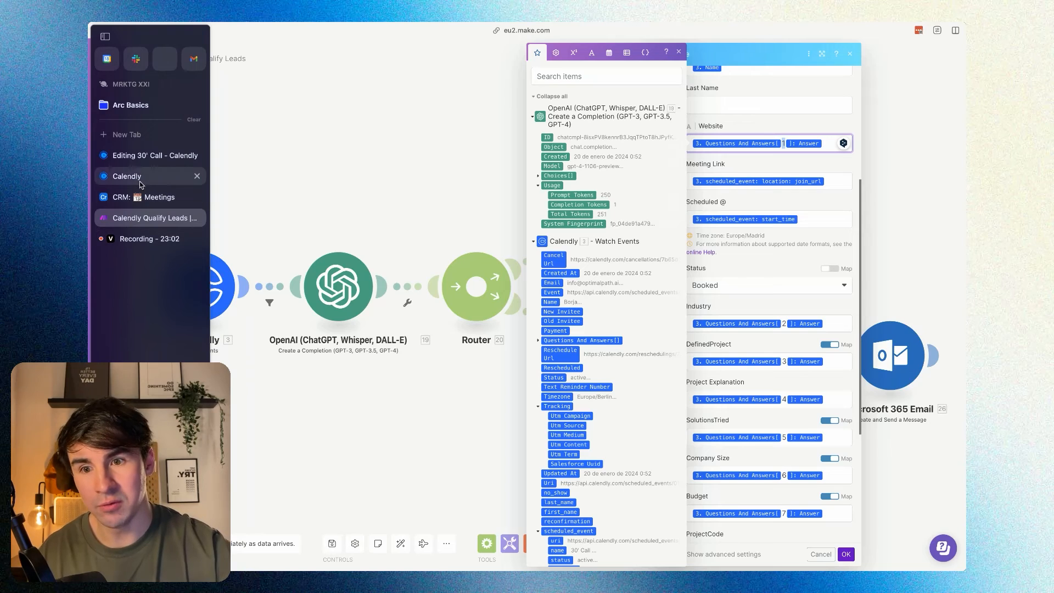
pyautogui.click(144, 161)
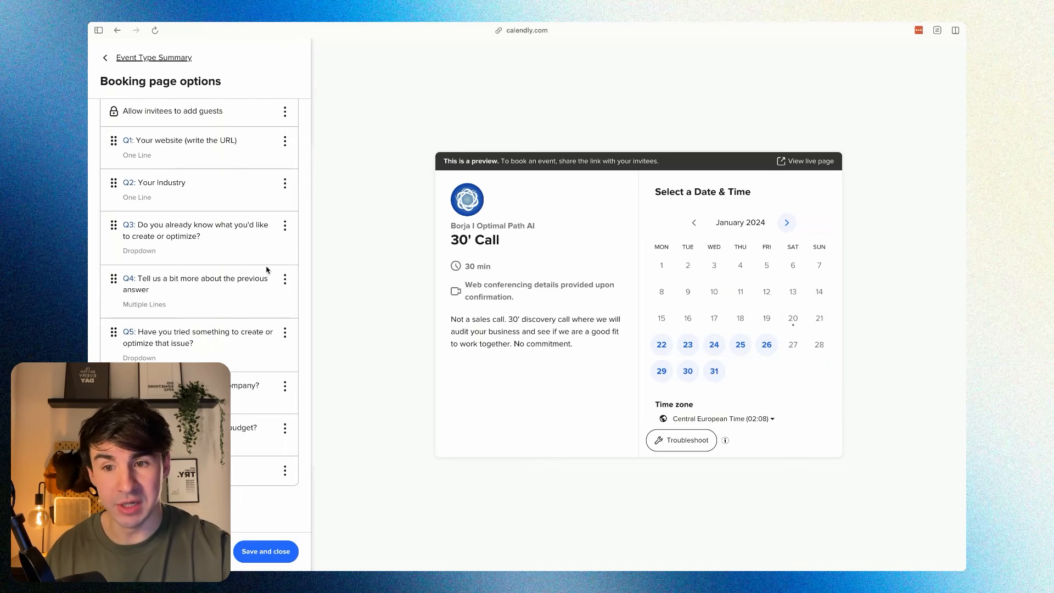
pyautogui.scroll(2, 151, 213)
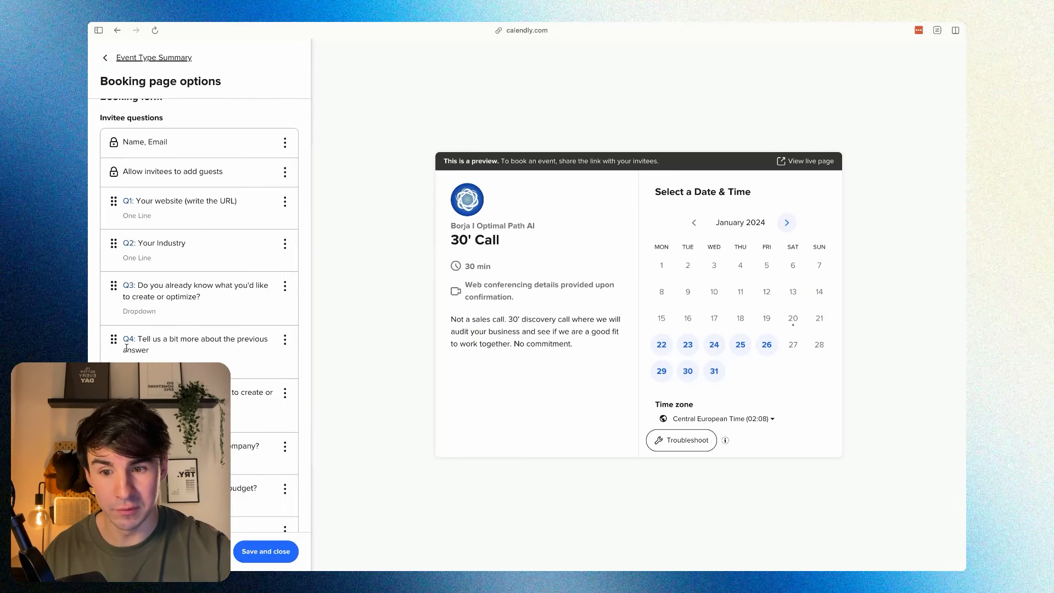
pyautogui.scroll(-2, 127, 348)
pyautogui.moveTo(90, 146)
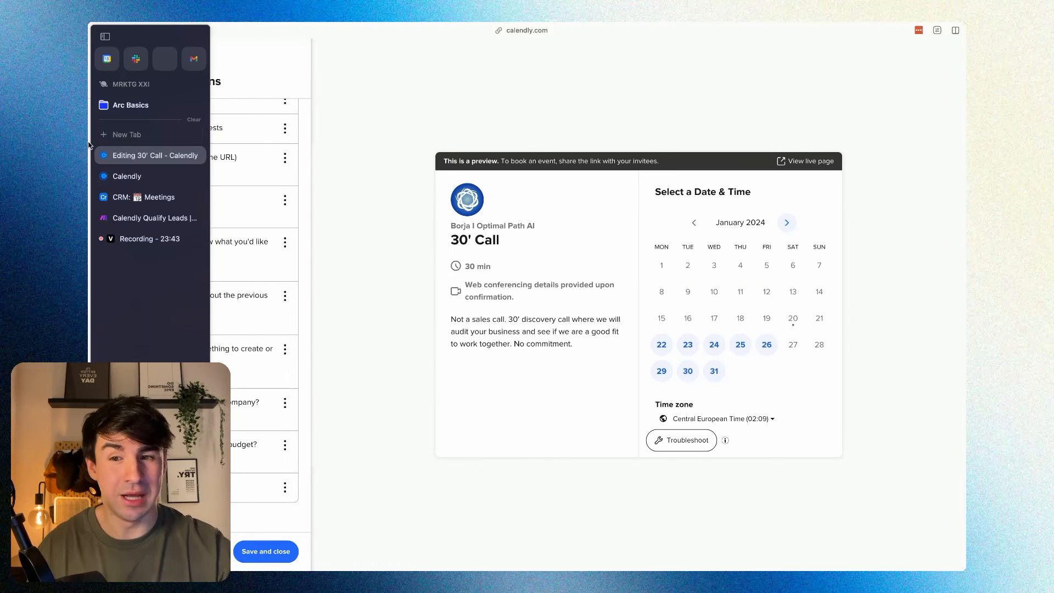
# Switch back to Make, trace the Airtable Meeting Link mapping to scheduled_event: location: join_url, and confirm the module's settings.
pyautogui.click(154, 218)
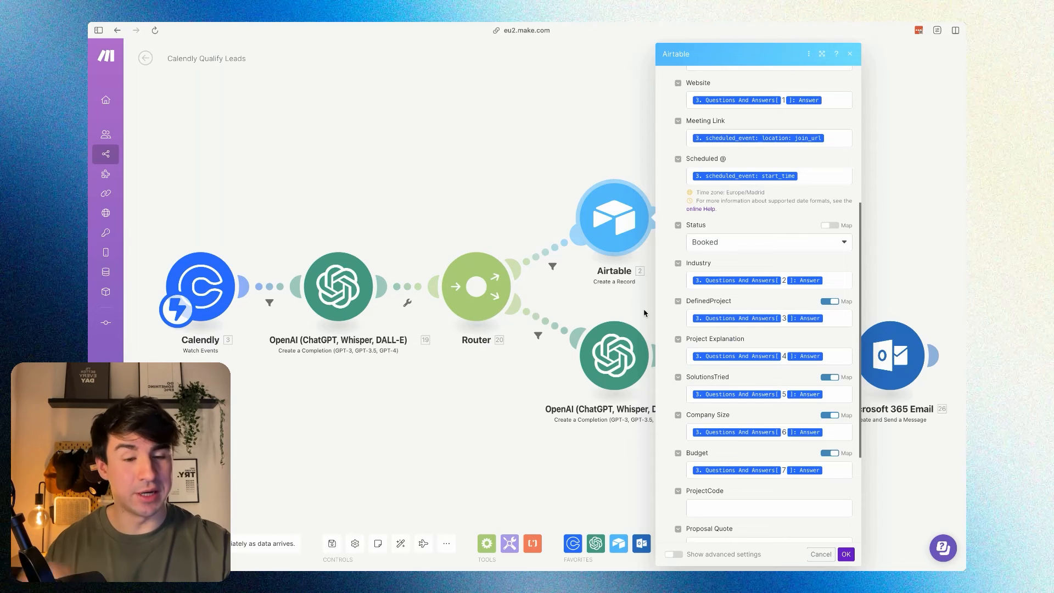
pyautogui.scroll(-1, 668, 336)
pyautogui.scroll(4, 831, 295)
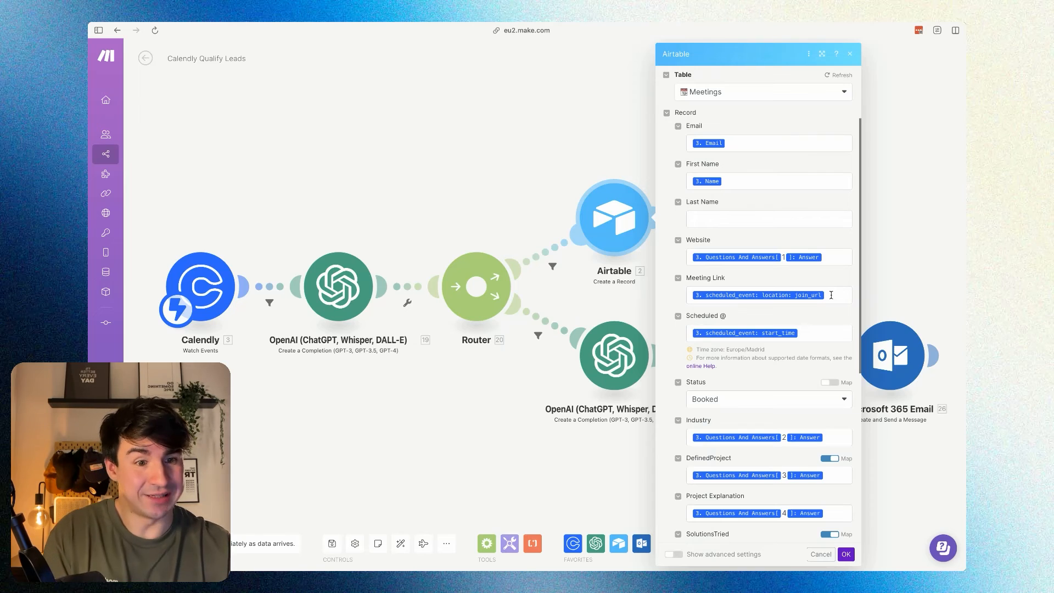
pyautogui.click(831, 295)
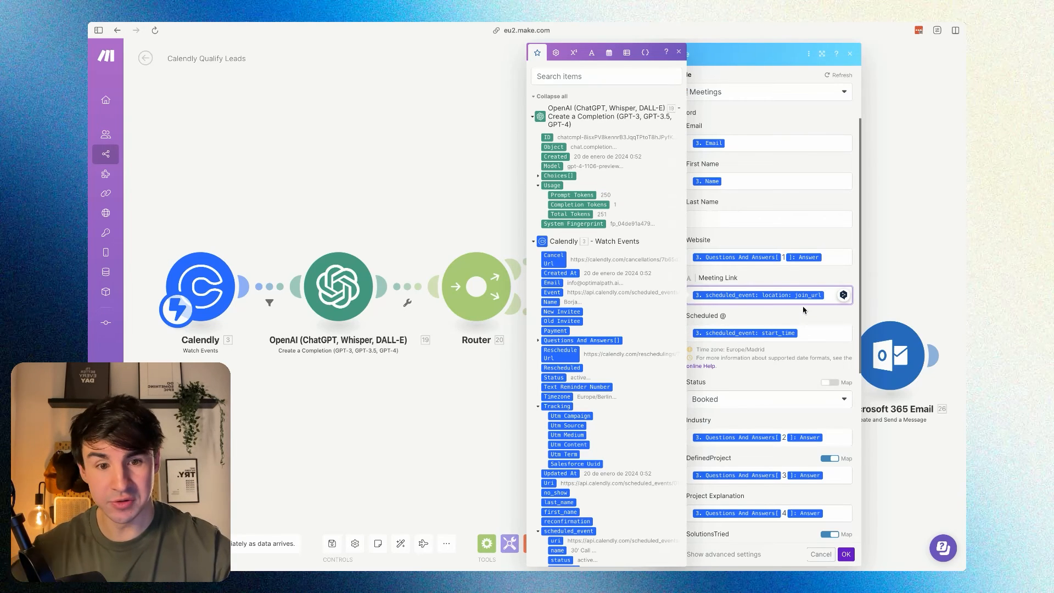
pyautogui.scroll(-4, 619, 361)
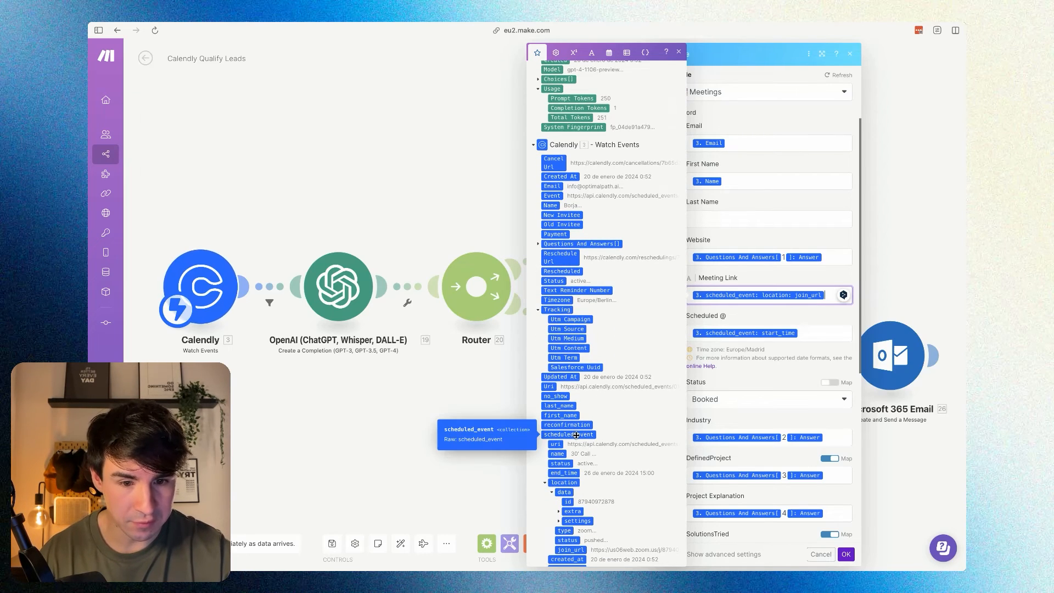
pyautogui.scroll(-1, 553, 450)
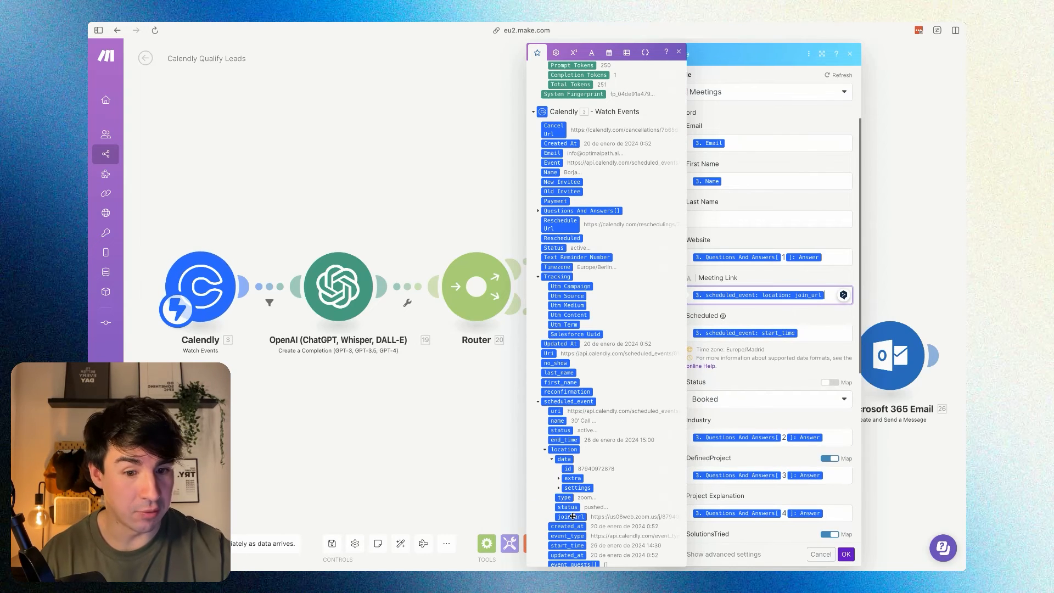
pyautogui.click(569, 516)
pyautogui.press('BackSpace')
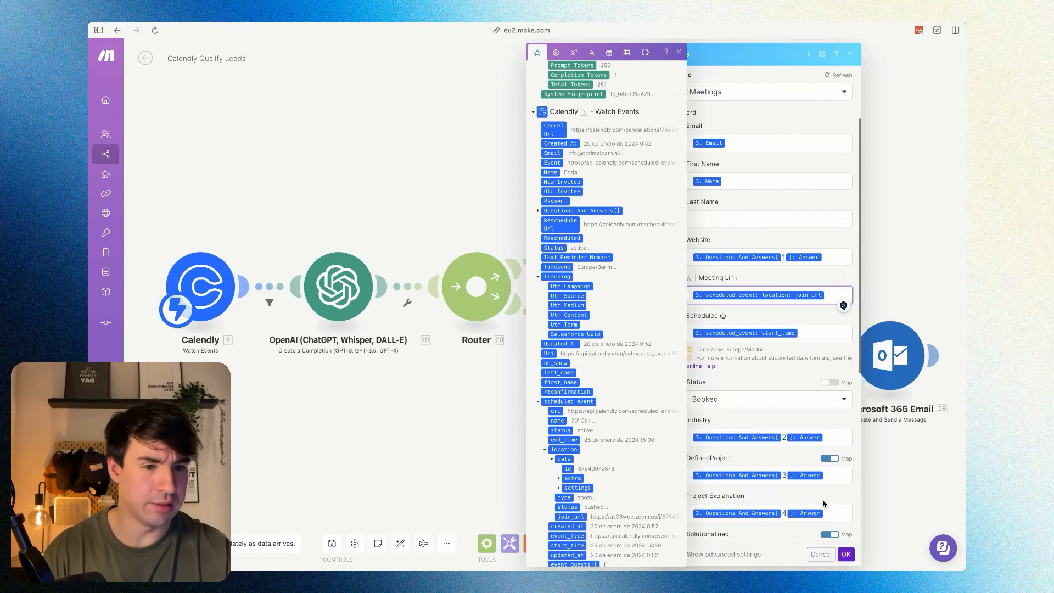
pyautogui.click(846, 555)
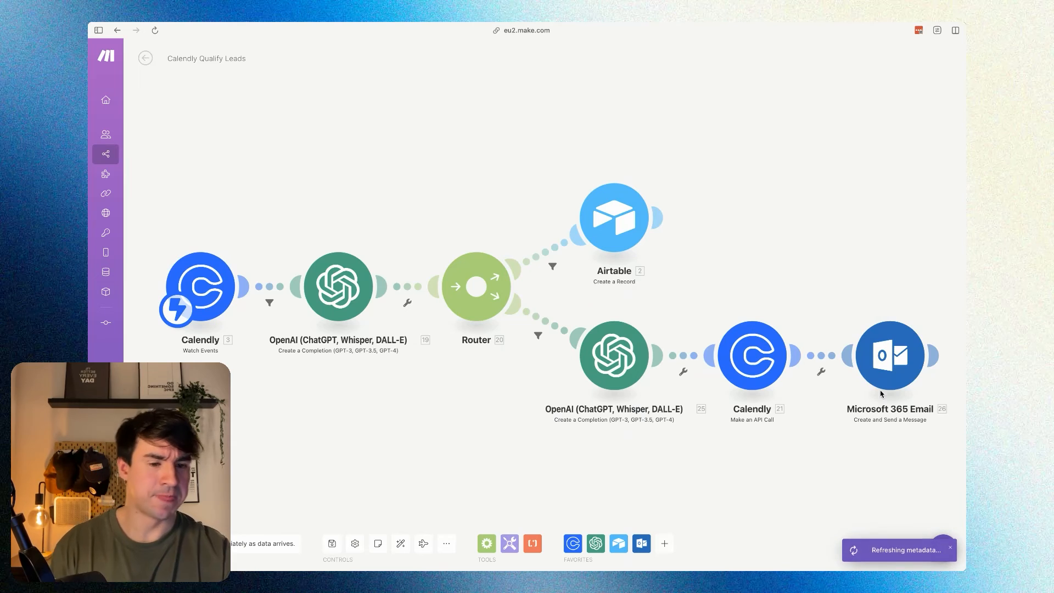
# Open the Microsoft 365 Email module, review its cancellation subject, body text and mapped recipient email, and confirm the settings.
pyautogui.click(892, 375)
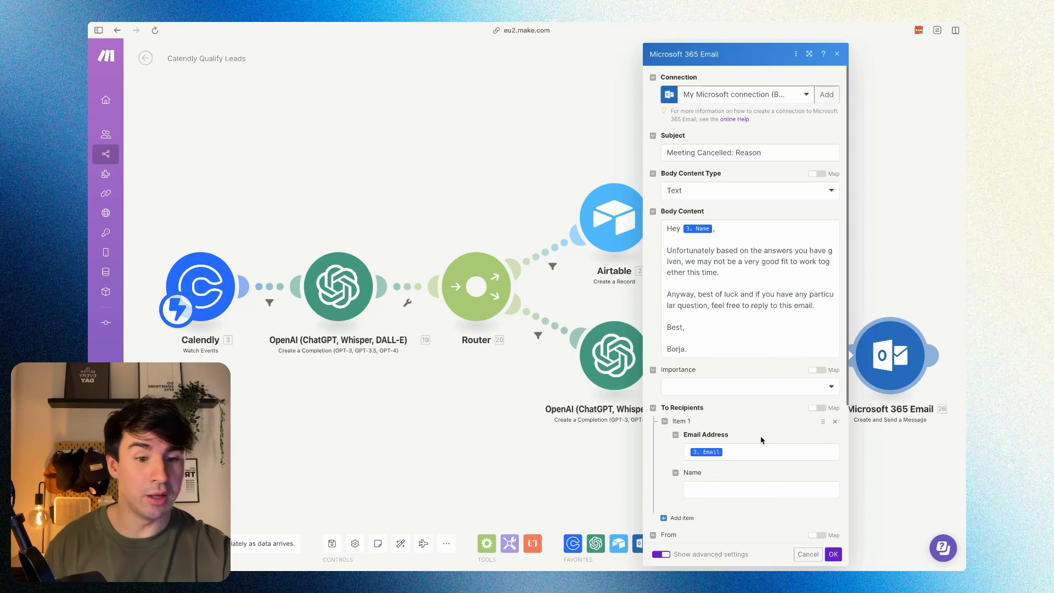
pyautogui.scroll(-1, 752, 412)
pyautogui.click(743, 430)
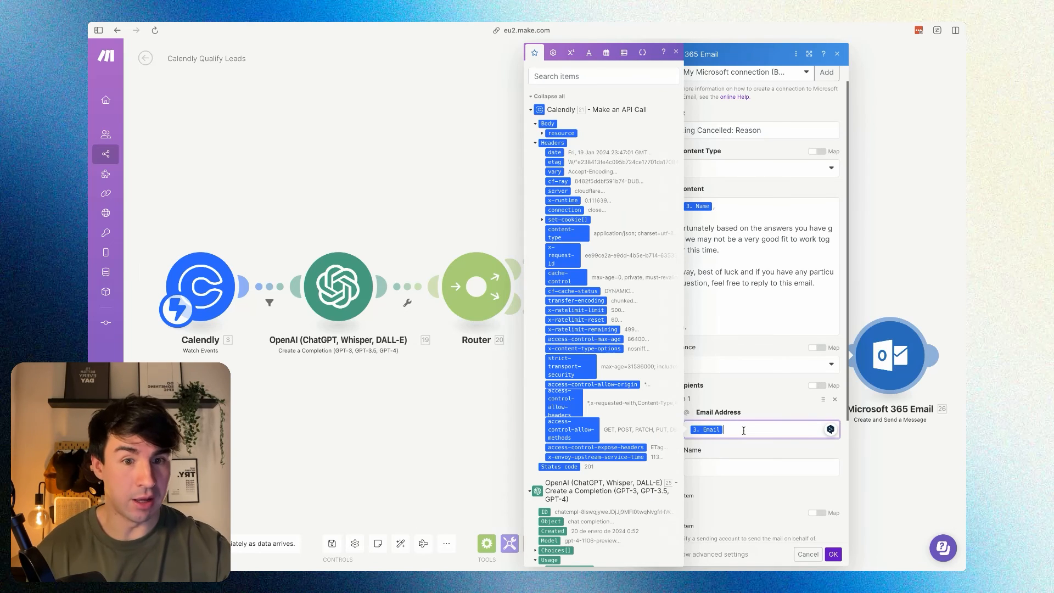
pyautogui.scroll(-3, 774, 422)
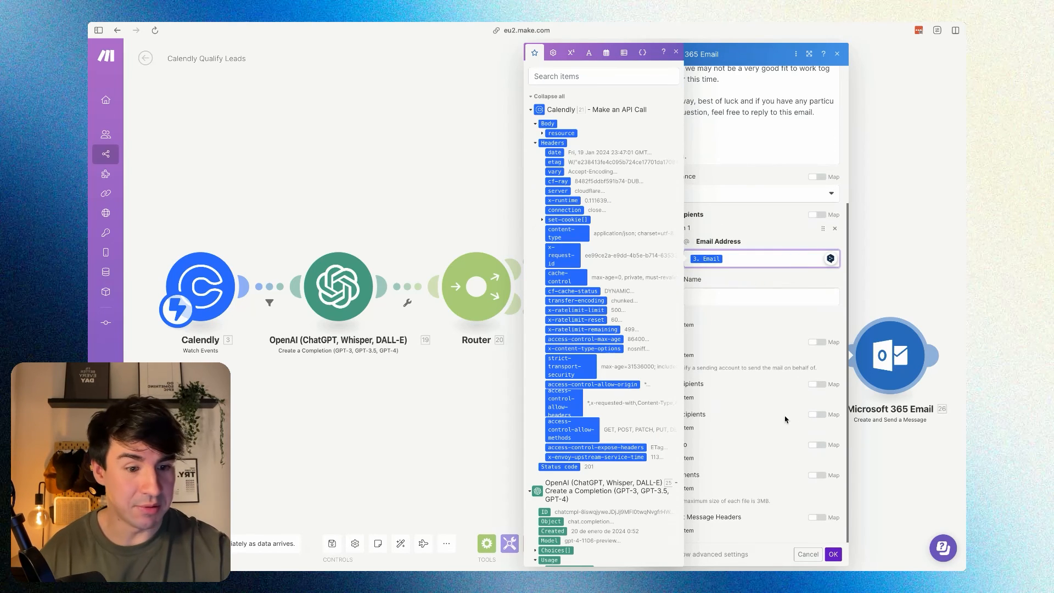
pyautogui.click(833, 554)
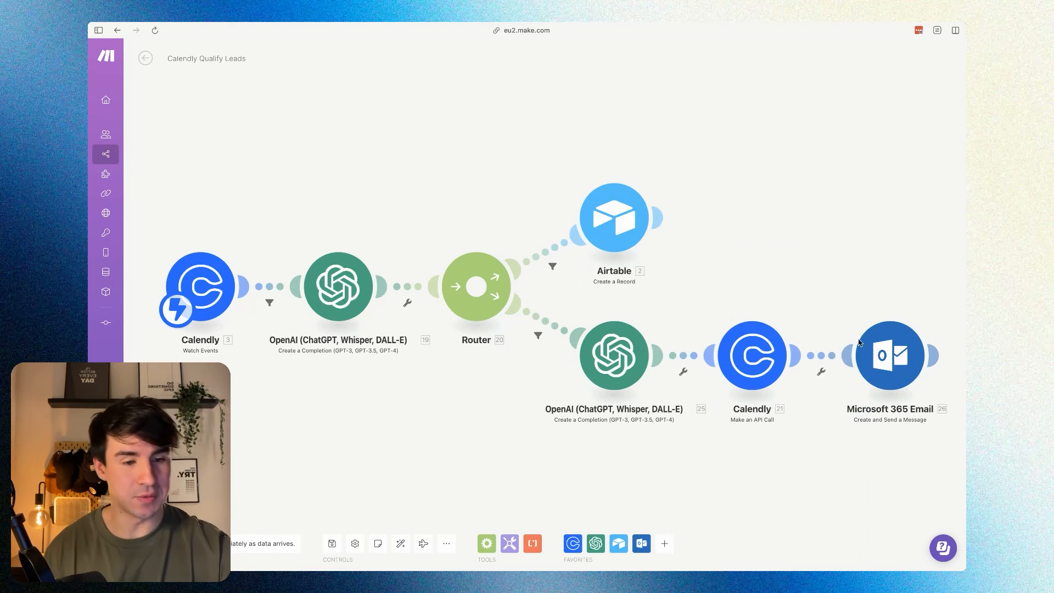
pyautogui.moveTo(876, 358); pyautogui.dragTo(894, 358)
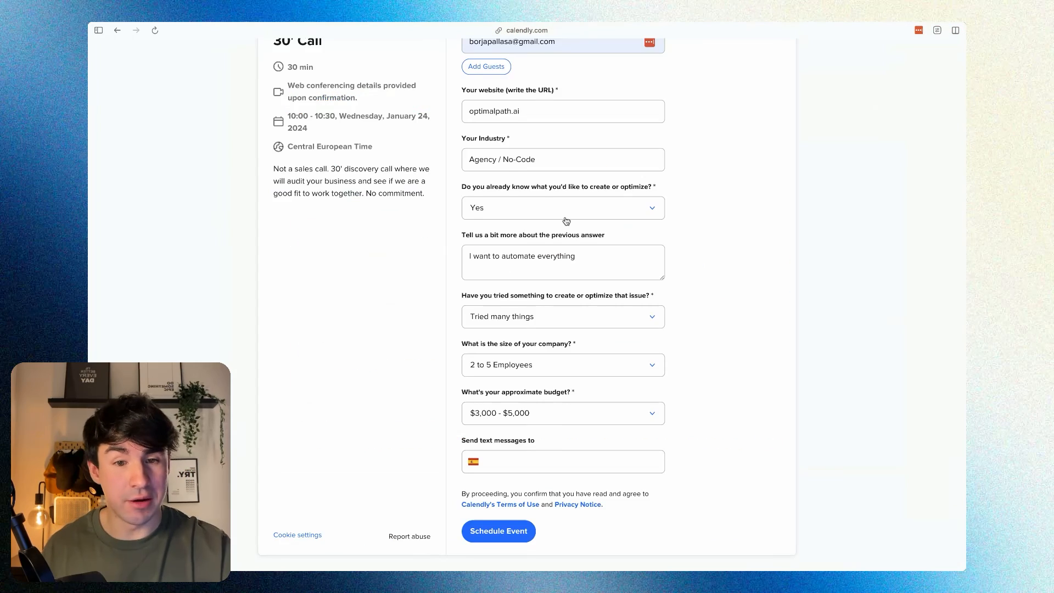
# Review the answers in Calendly's completed 30' Call booking form and switch to Make to check the scenario's execution log.
pyautogui.scroll(3, 566, 218)
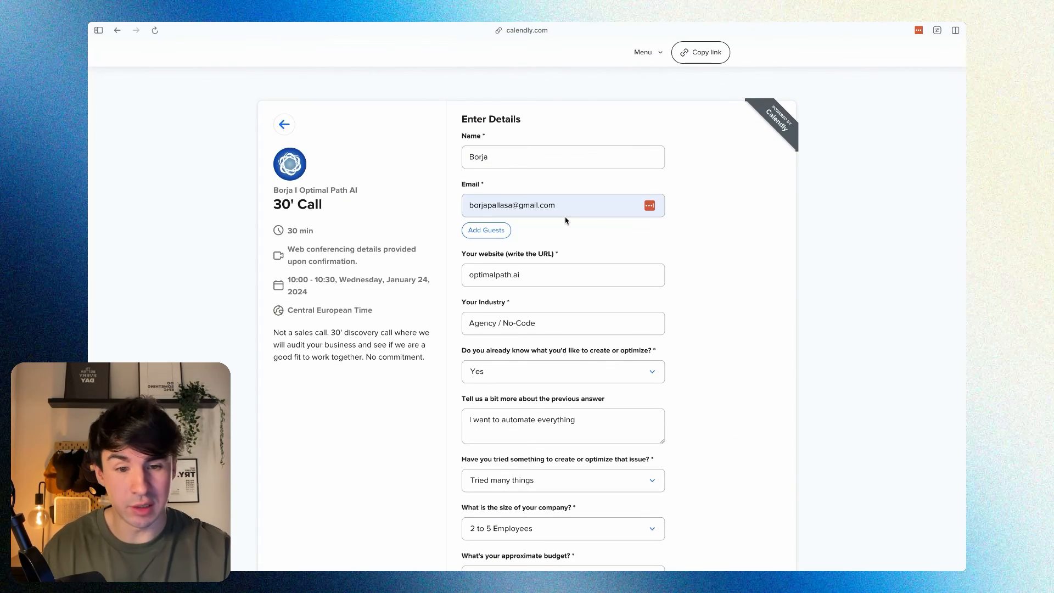
pyautogui.scroll(-5, 565, 220)
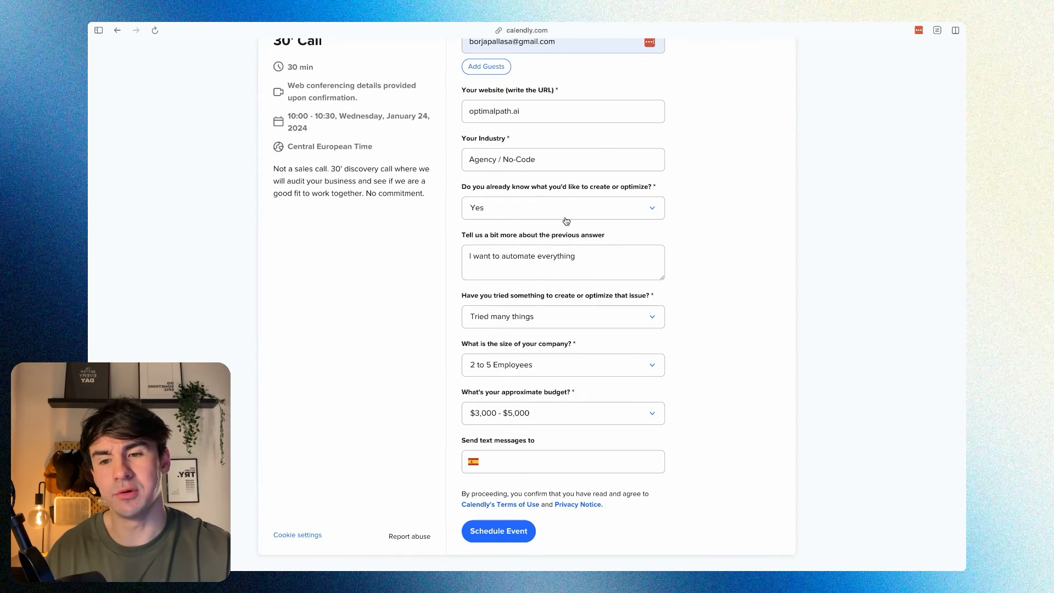
pyautogui.moveTo(90, 214)
pyautogui.click(164, 237)
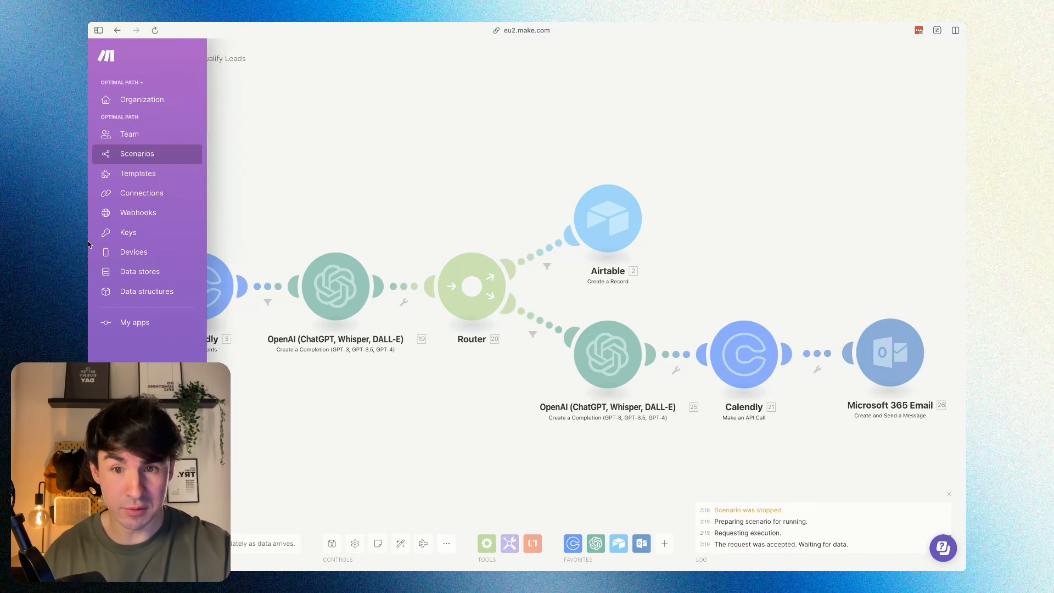
# Switch to Airtable and examine the existing Meetings records across their fields.
pyautogui.moveTo(91, 220)
pyautogui.click(133, 220)
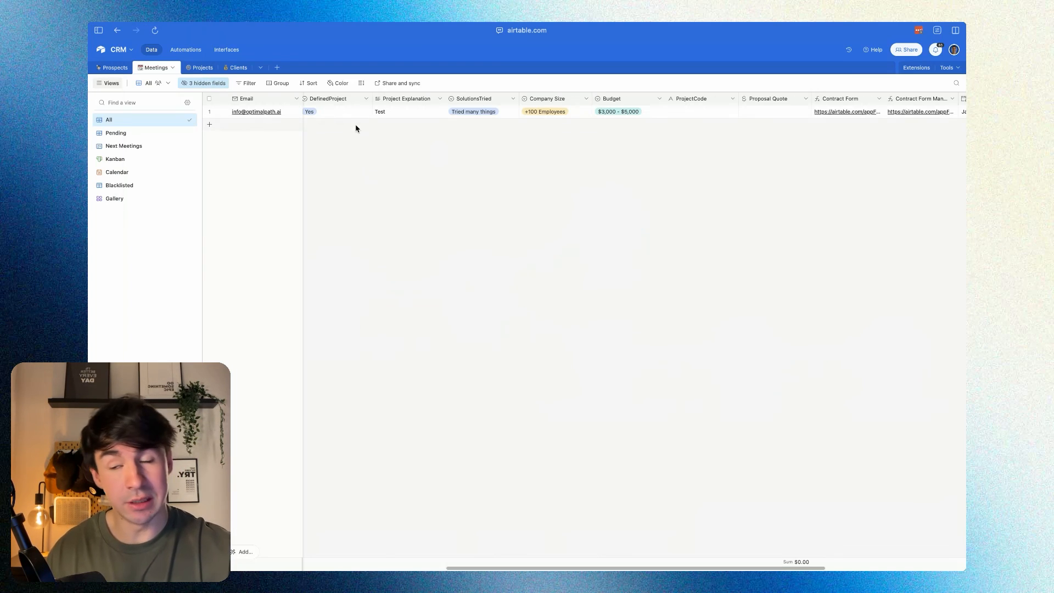
pyautogui.hscroll(-9, 355, 128)
# Switch to Calendly's booking form and schedule the 30' Call for Wednesday, January 24, 2024, 10:00 - 10:30.
pyautogui.moveTo(90, 215)
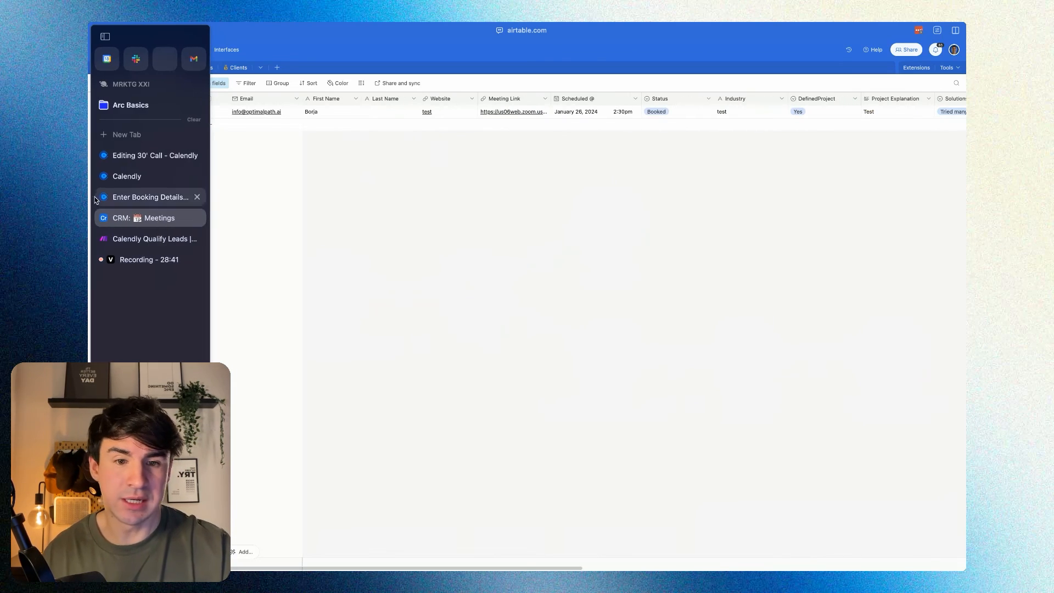
pyautogui.click(151, 197)
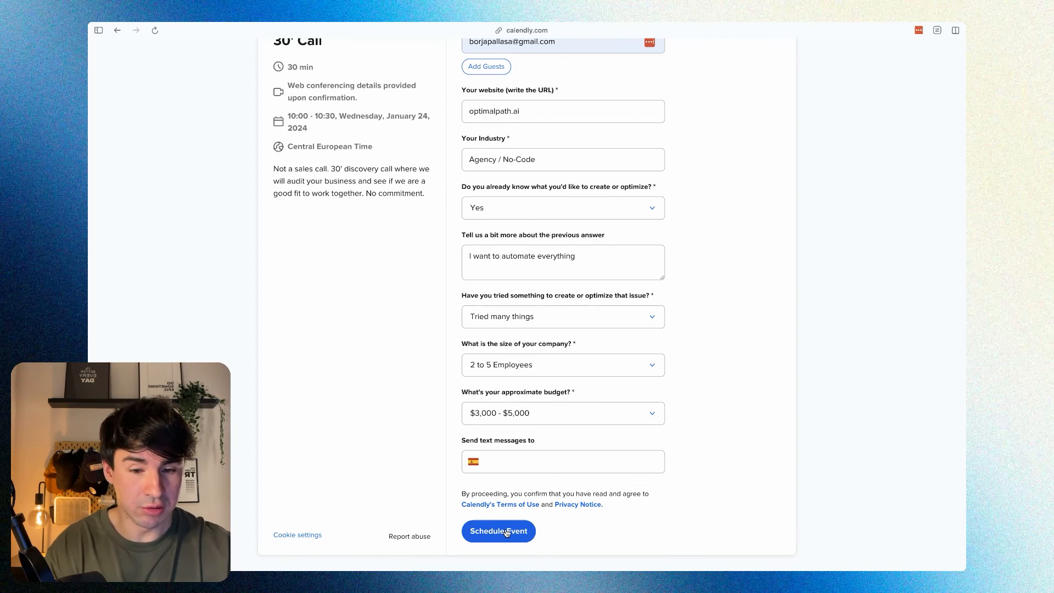
pyautogui.click(506, 531)
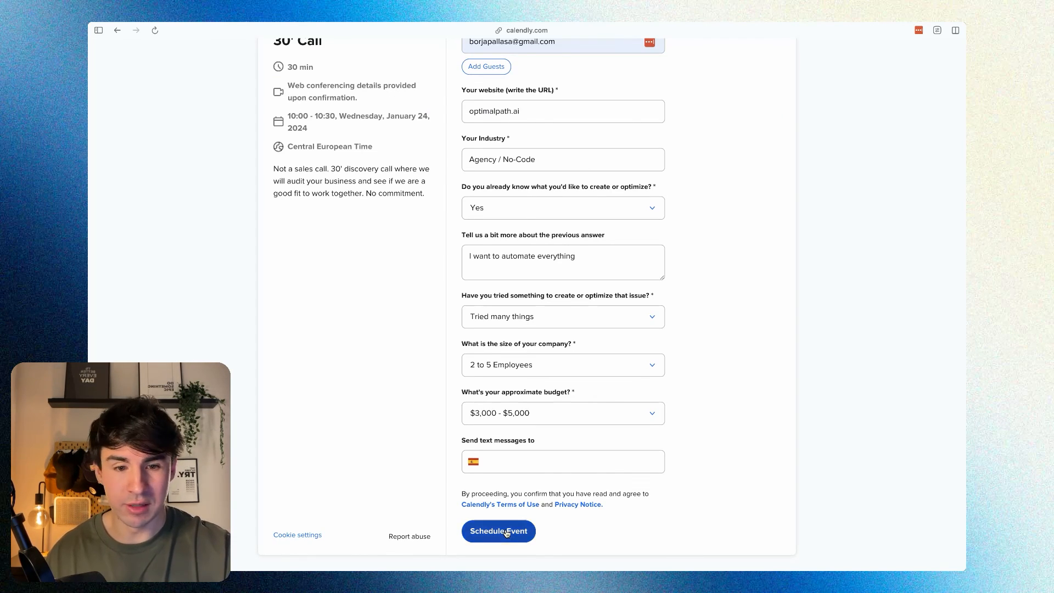
# Switch to Make to check which route the test booking followed, and to Airtable to inspect its record in Meetings.
pyautogui.moveTo(90, 242)
pyautogui.click(148, 240)
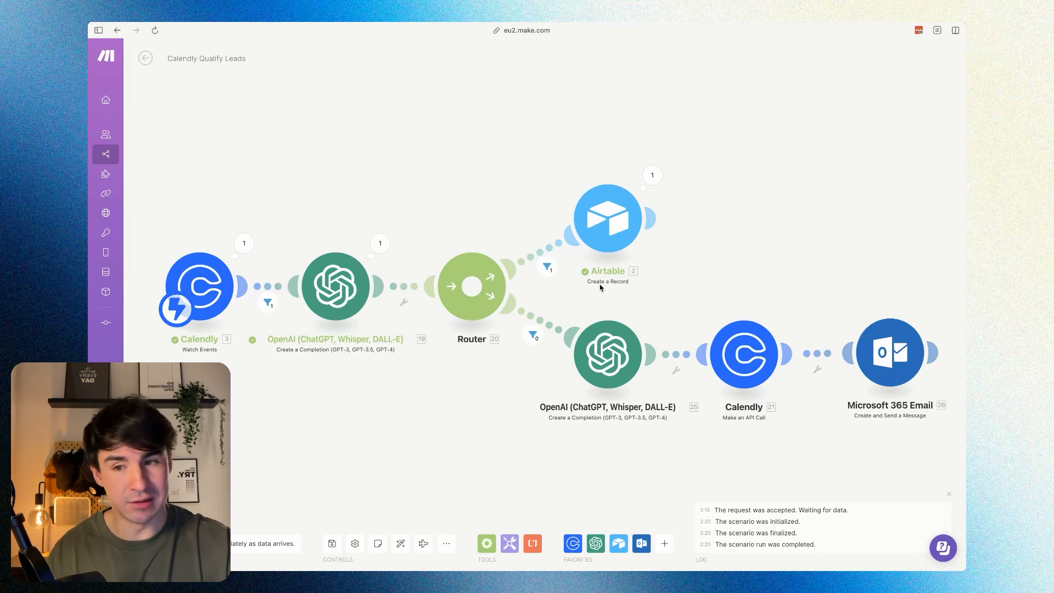
pyautogui.moveTo(90, 219)
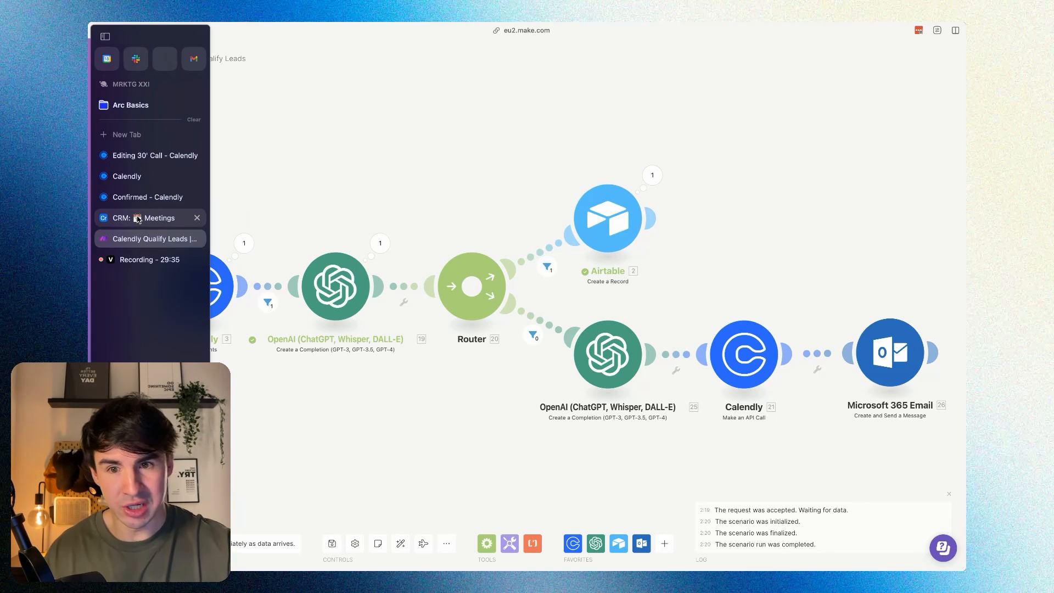
pyautogui.click(140, 218)
pyautogui.hscroll(3, 285, 126)
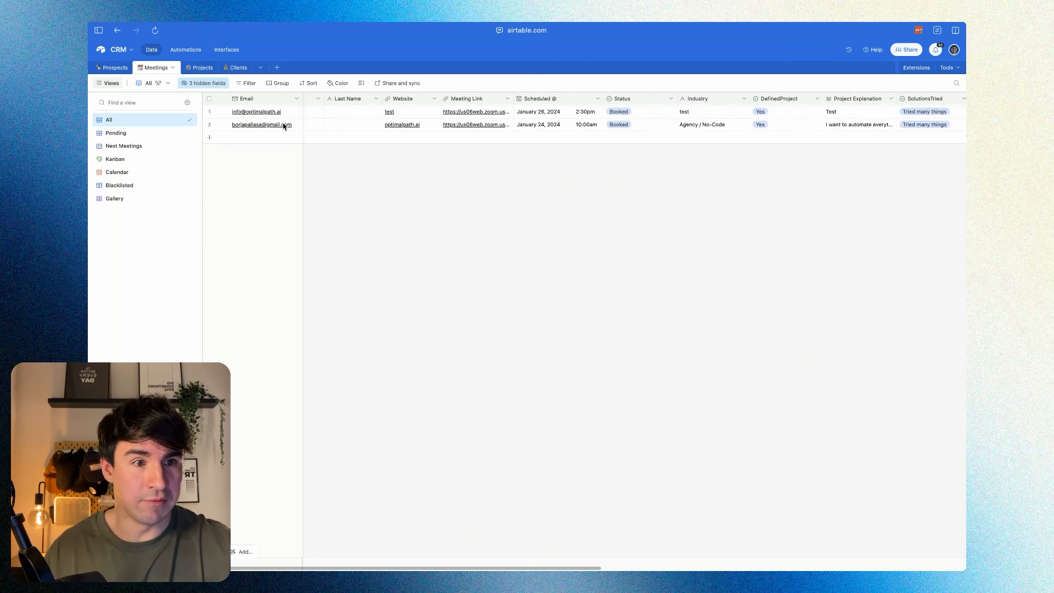
pyautogui.hscroll(-3, 284, 126)
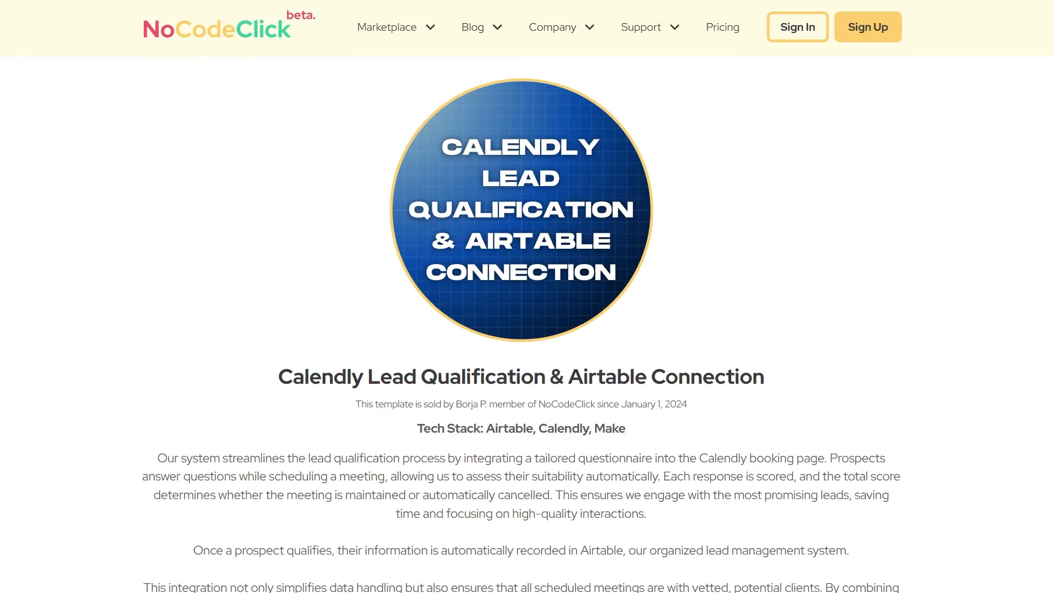
# Read the description, pricing and deliverables of NoCodeClick's Calendly Lead Qualification & Airtable Connection template.
pyautogui.scroll(-3, 521, 296)
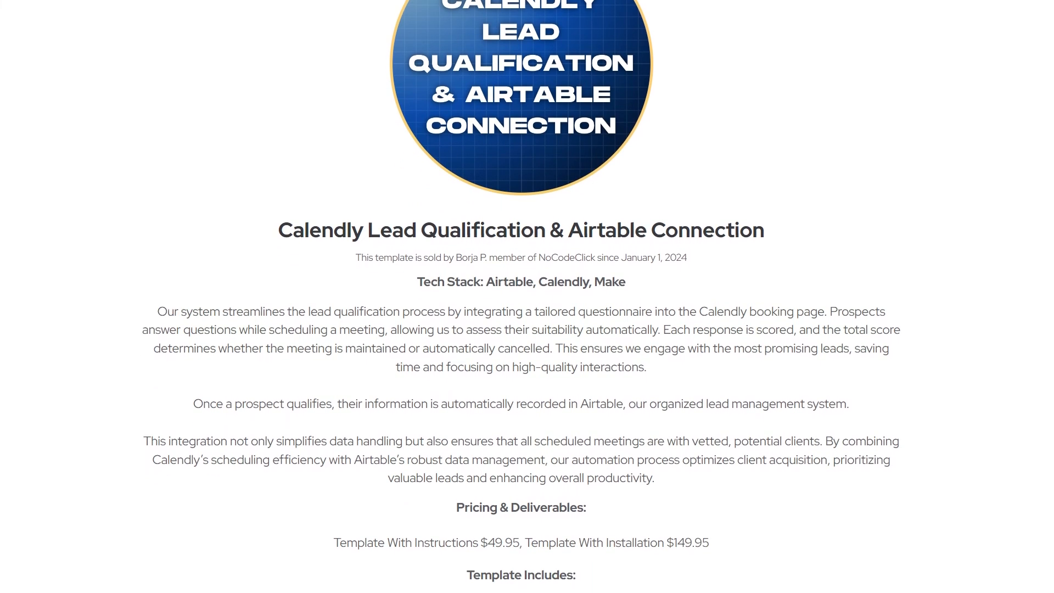
pyautogui.scroll(-3, 521, 297)
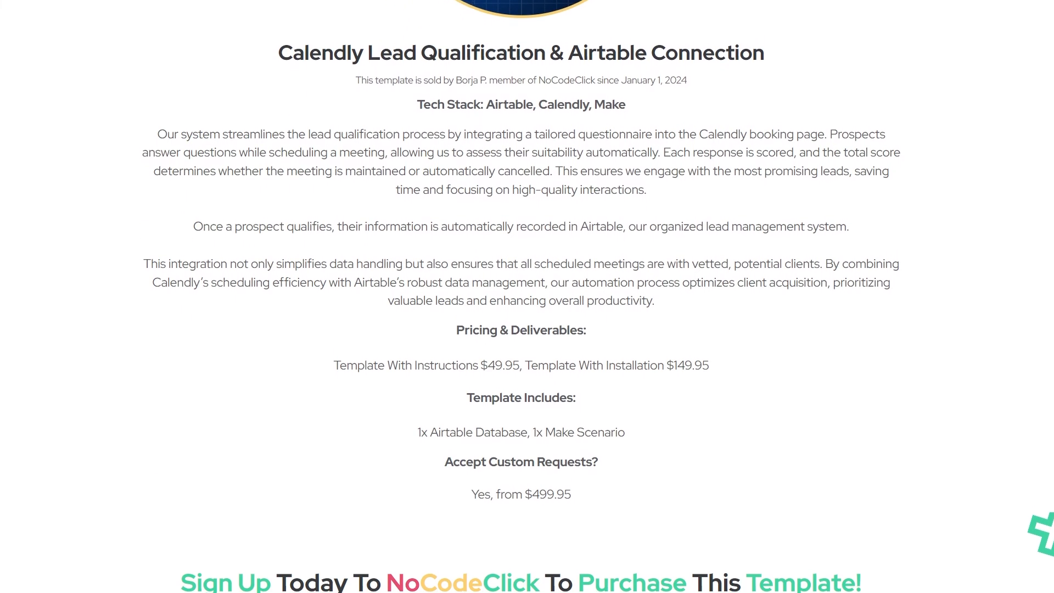
pyautogui.scroll(-1, 521, 296)
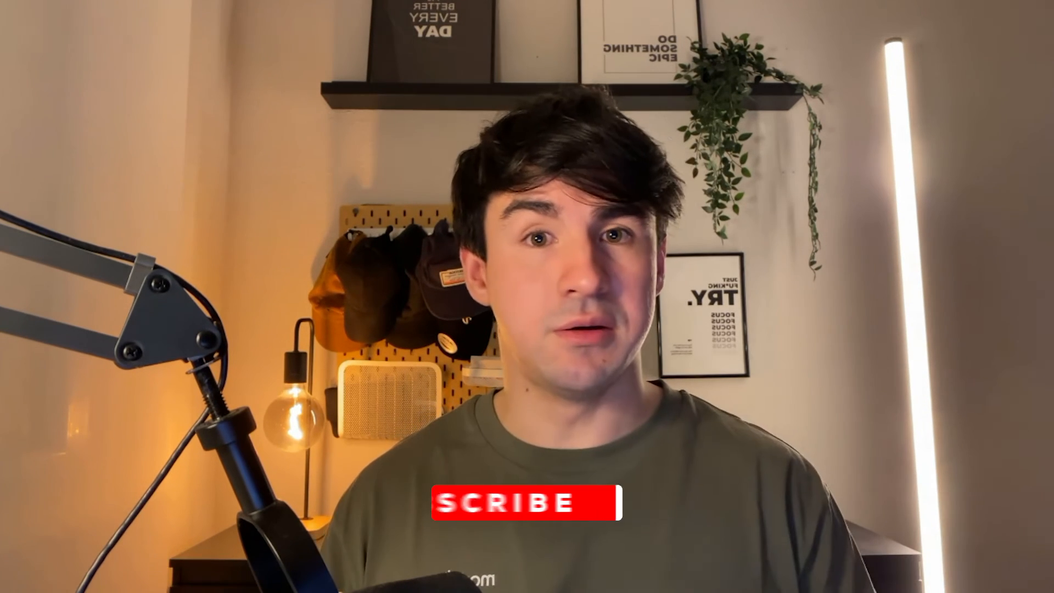